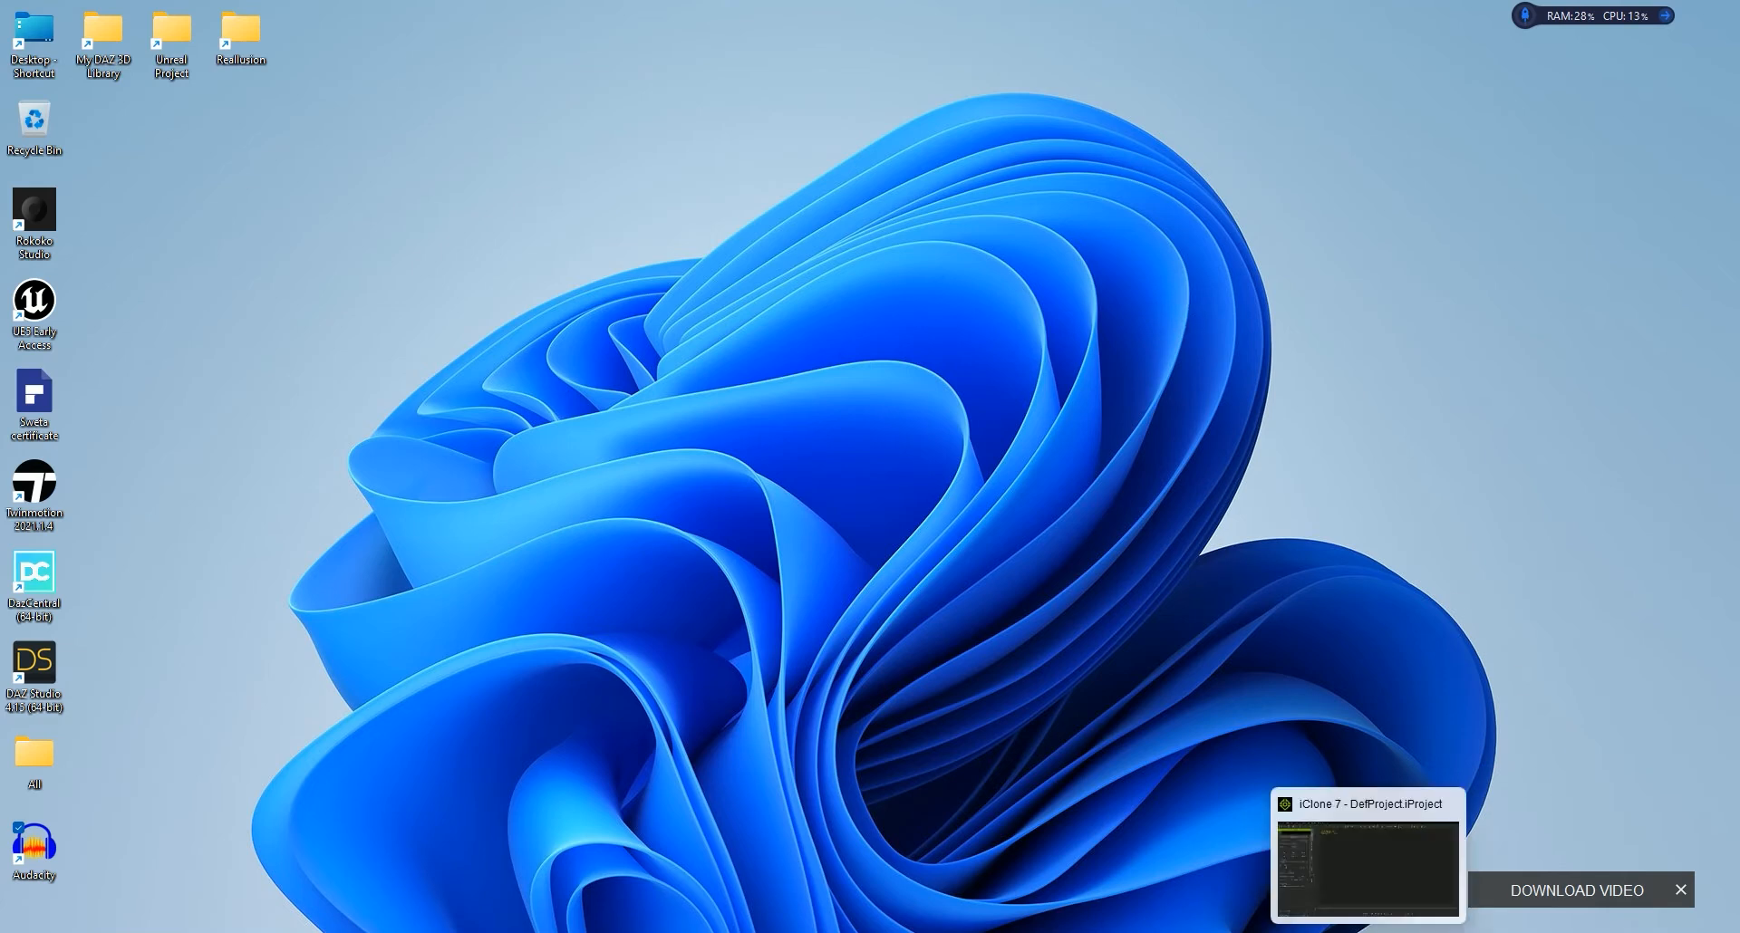
# Step: Switch to iClone 7 and import the Indian College Boy avatar from the iAvatar Checked folder
pyautogui.click(1369, 856)
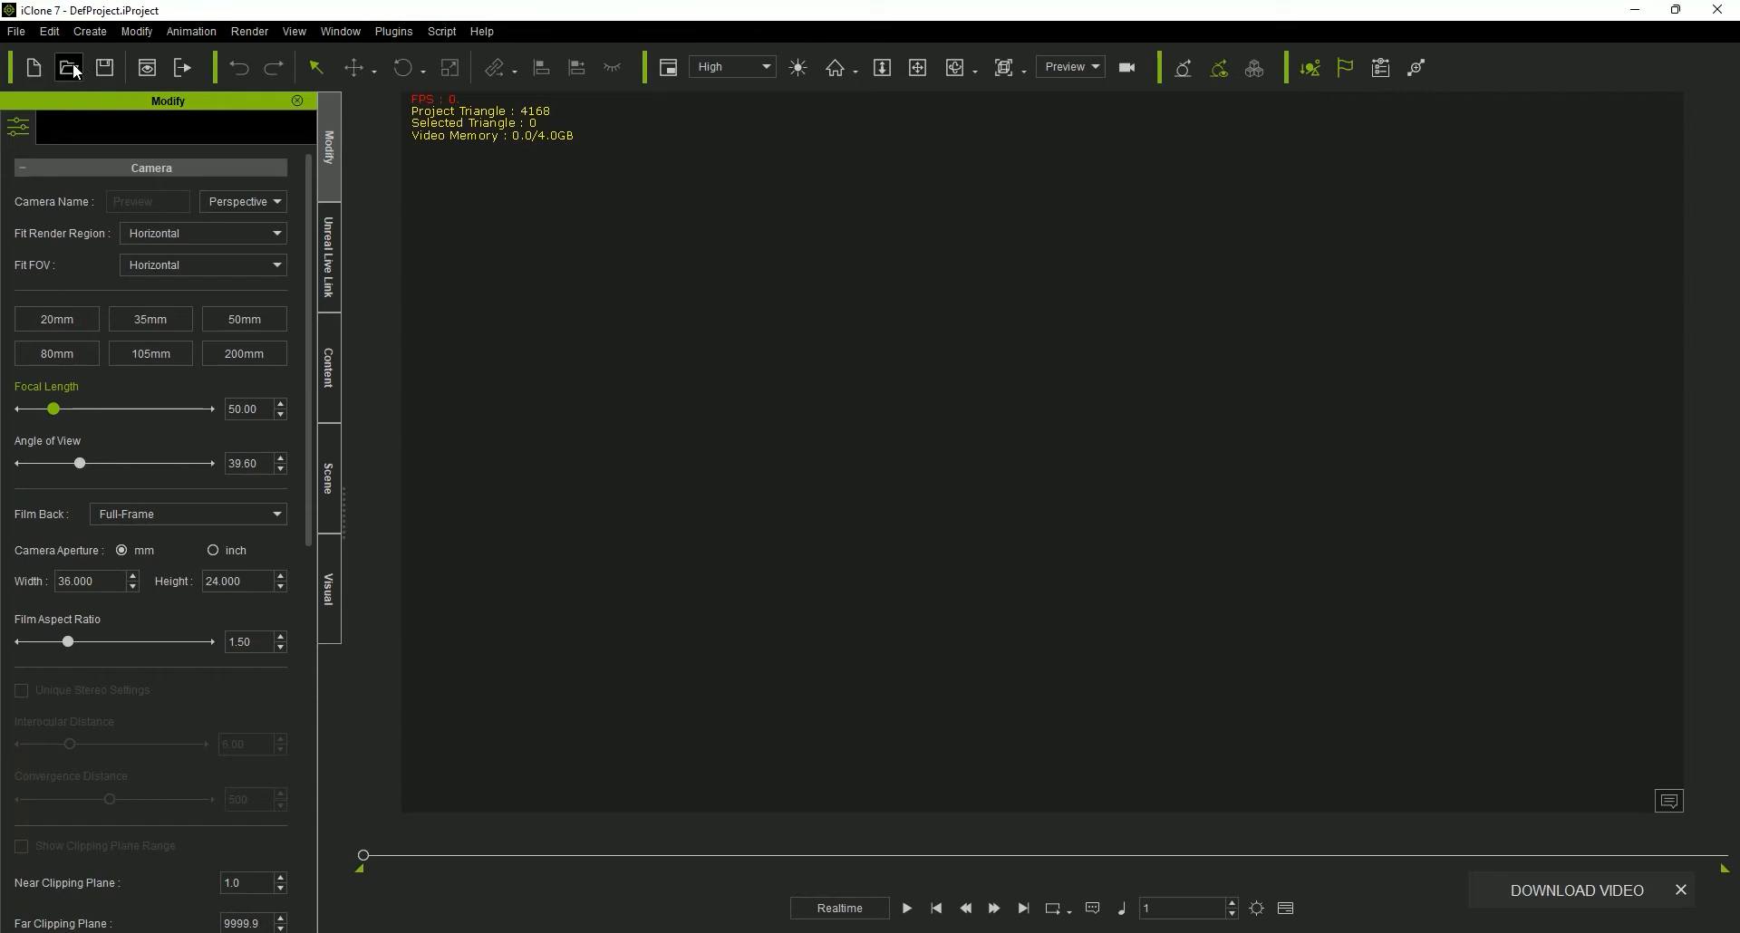
pyautogui.click(16, 31)
pyautogui.moveTo(29, 178)
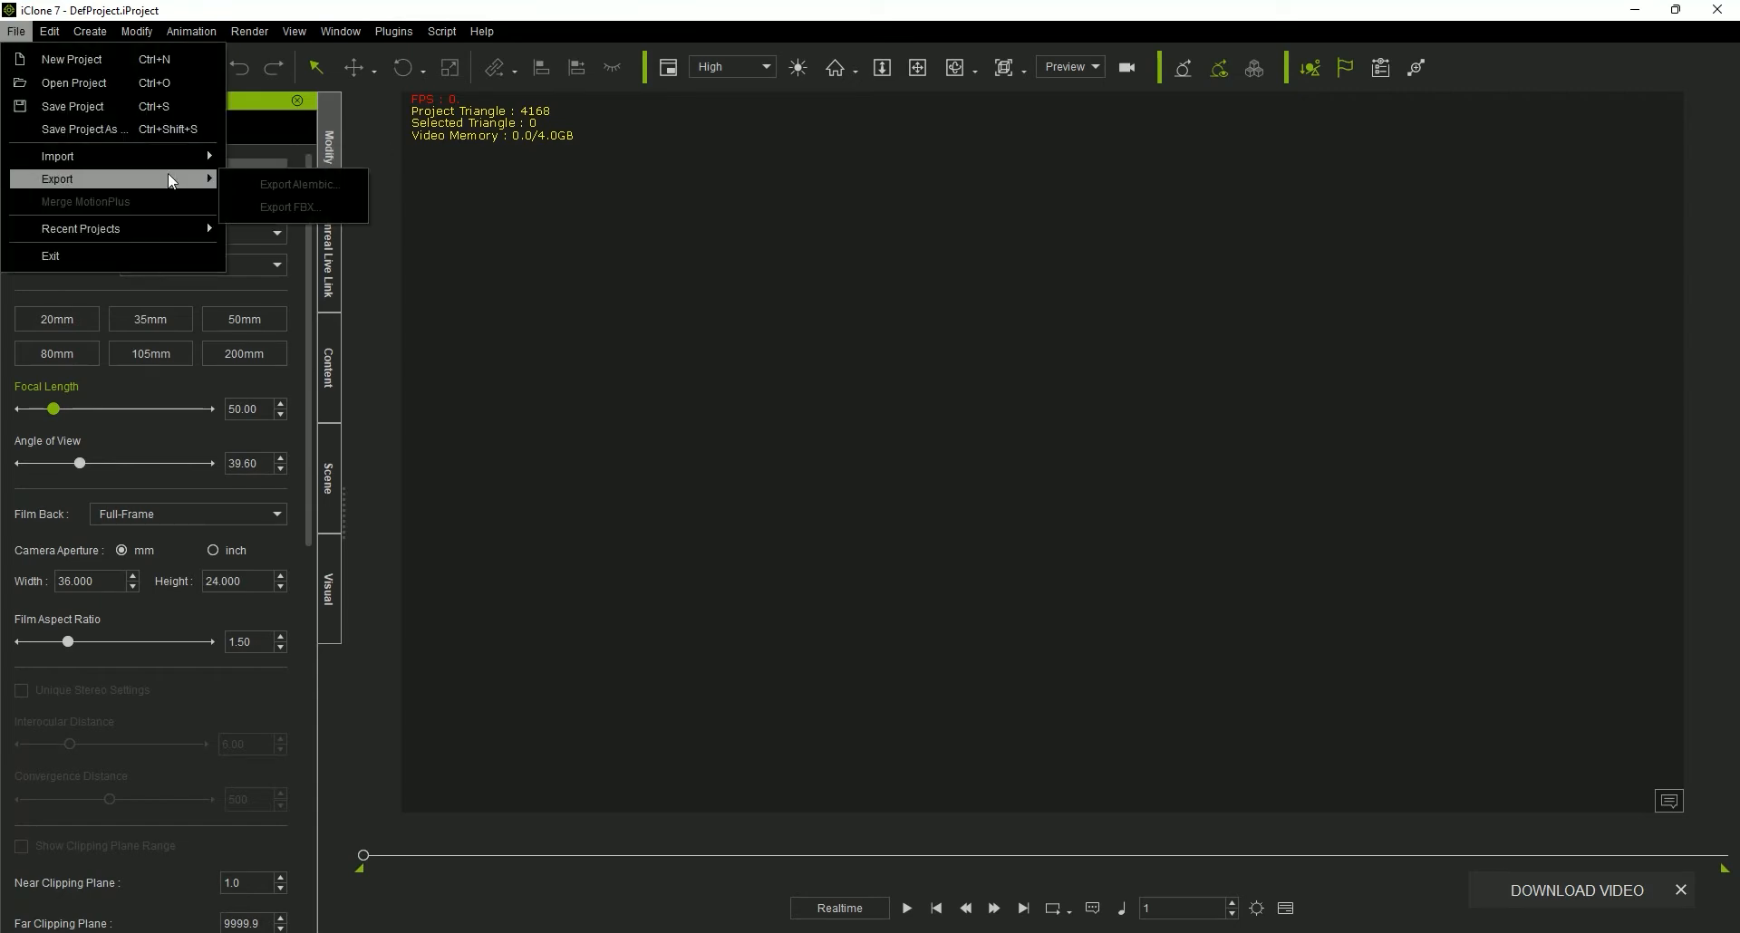
pyautogui.moveTo(173, 157)
pyautogui.click(302, 160)
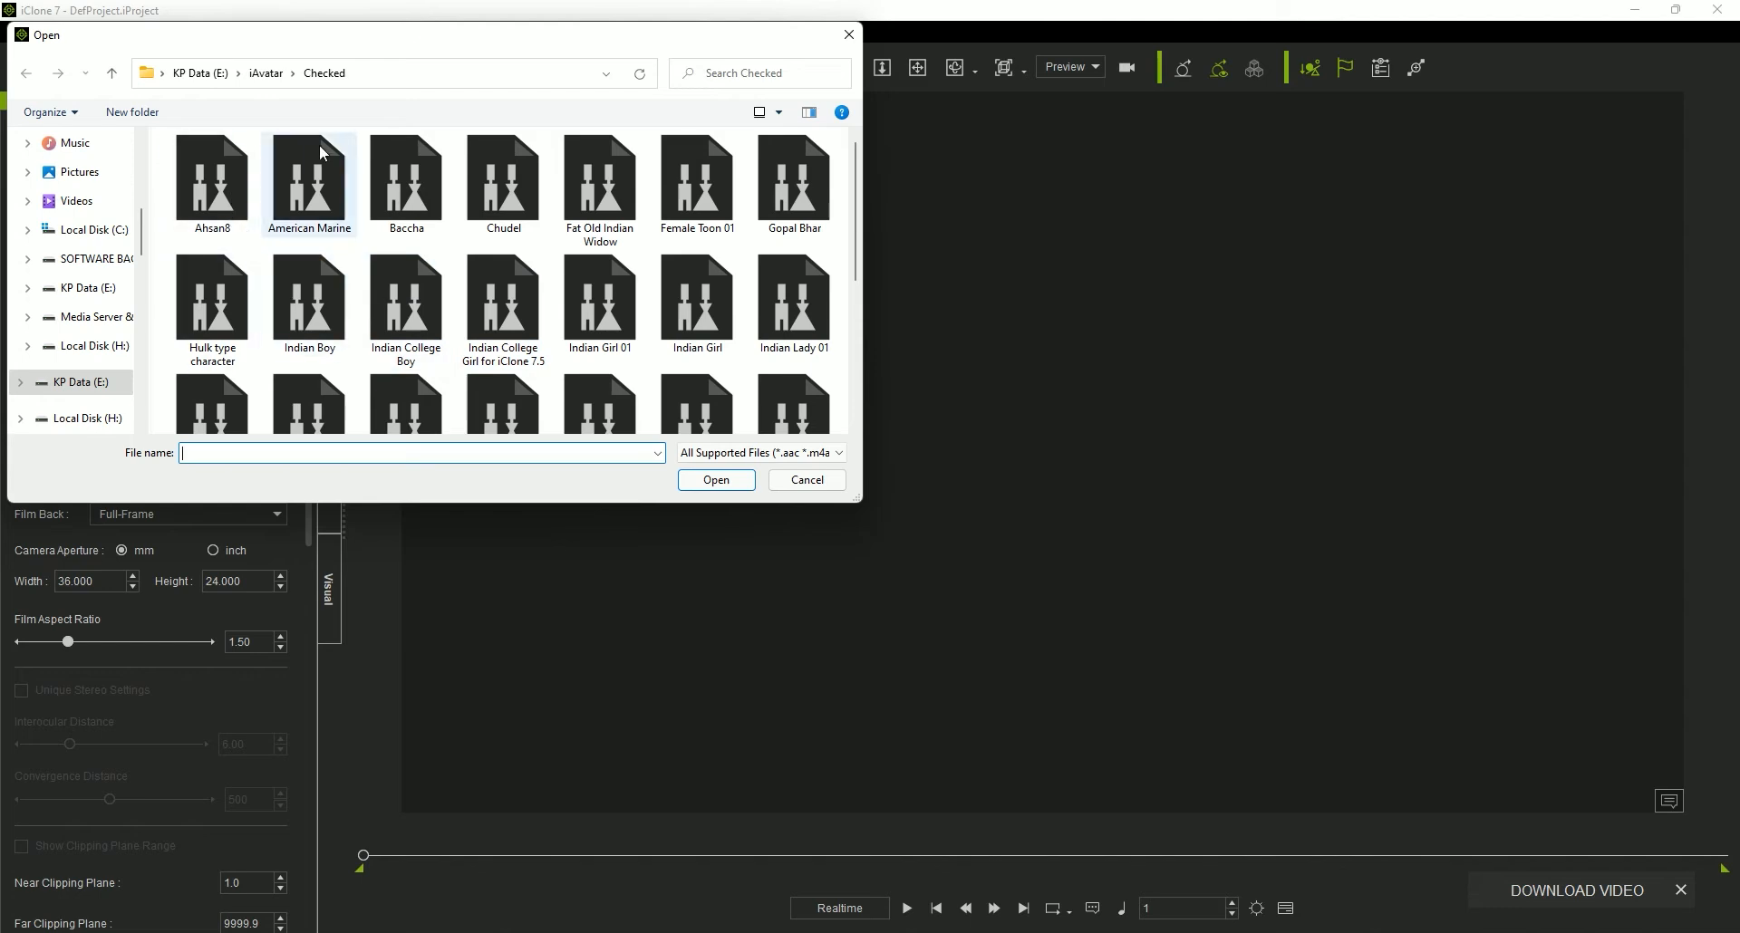
pyautogui.scroll(-1, 520, 260)
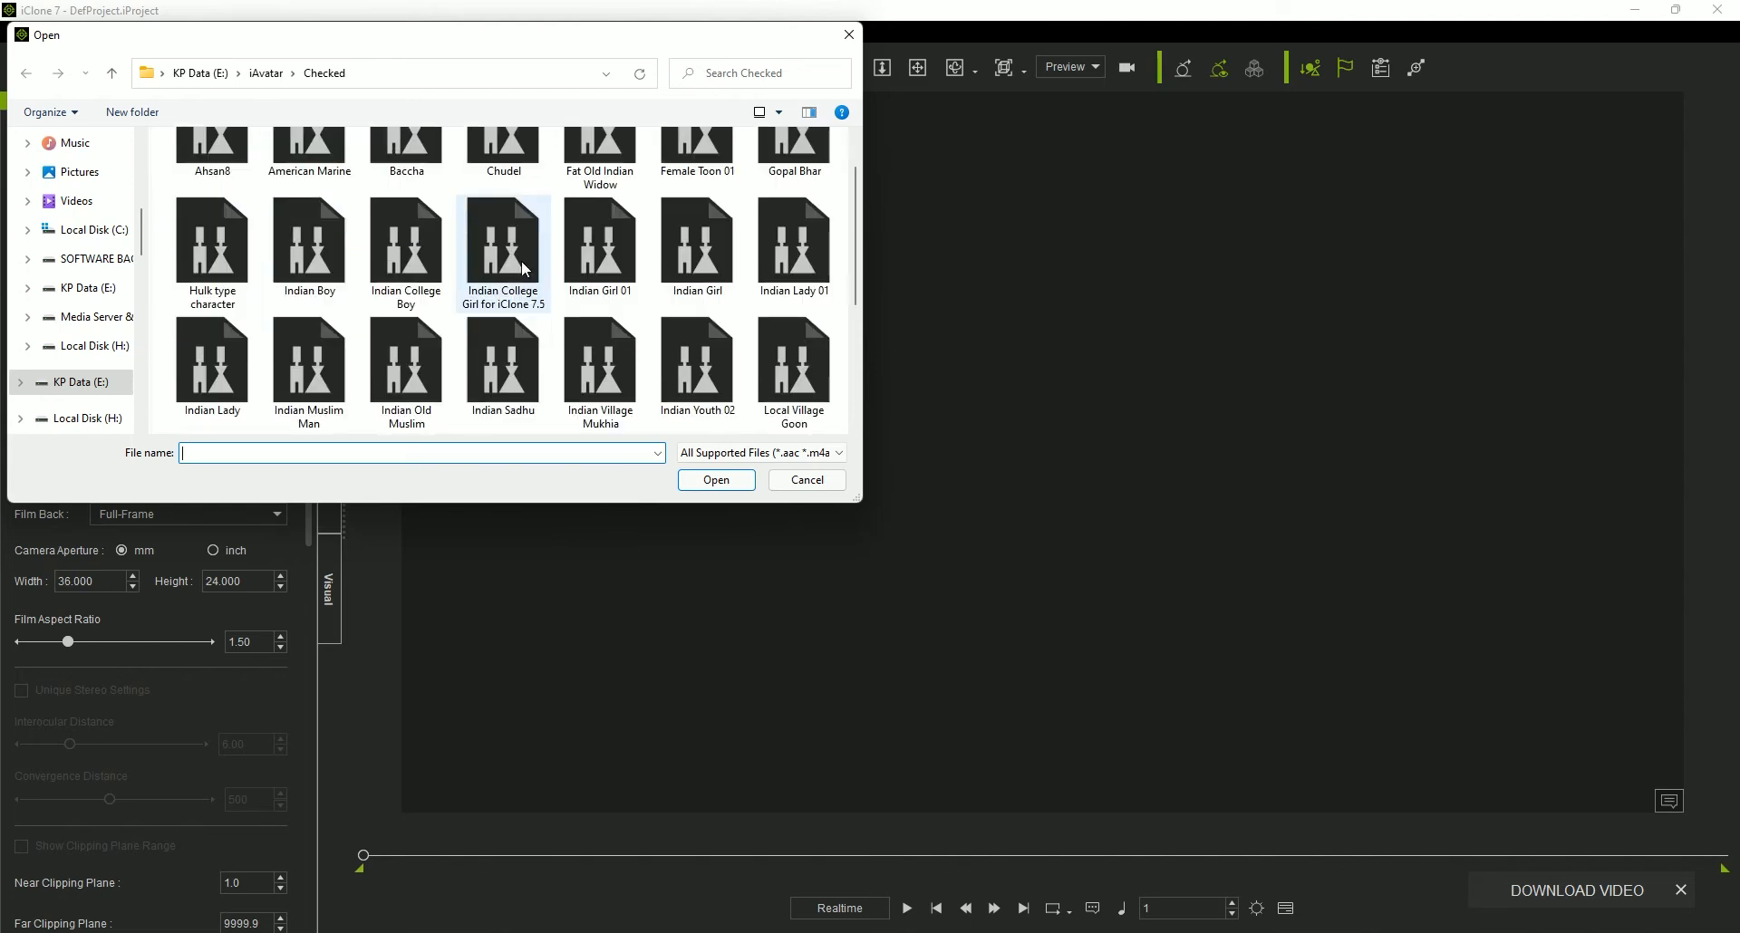
pyautogui.scroll(1, 521, 259)
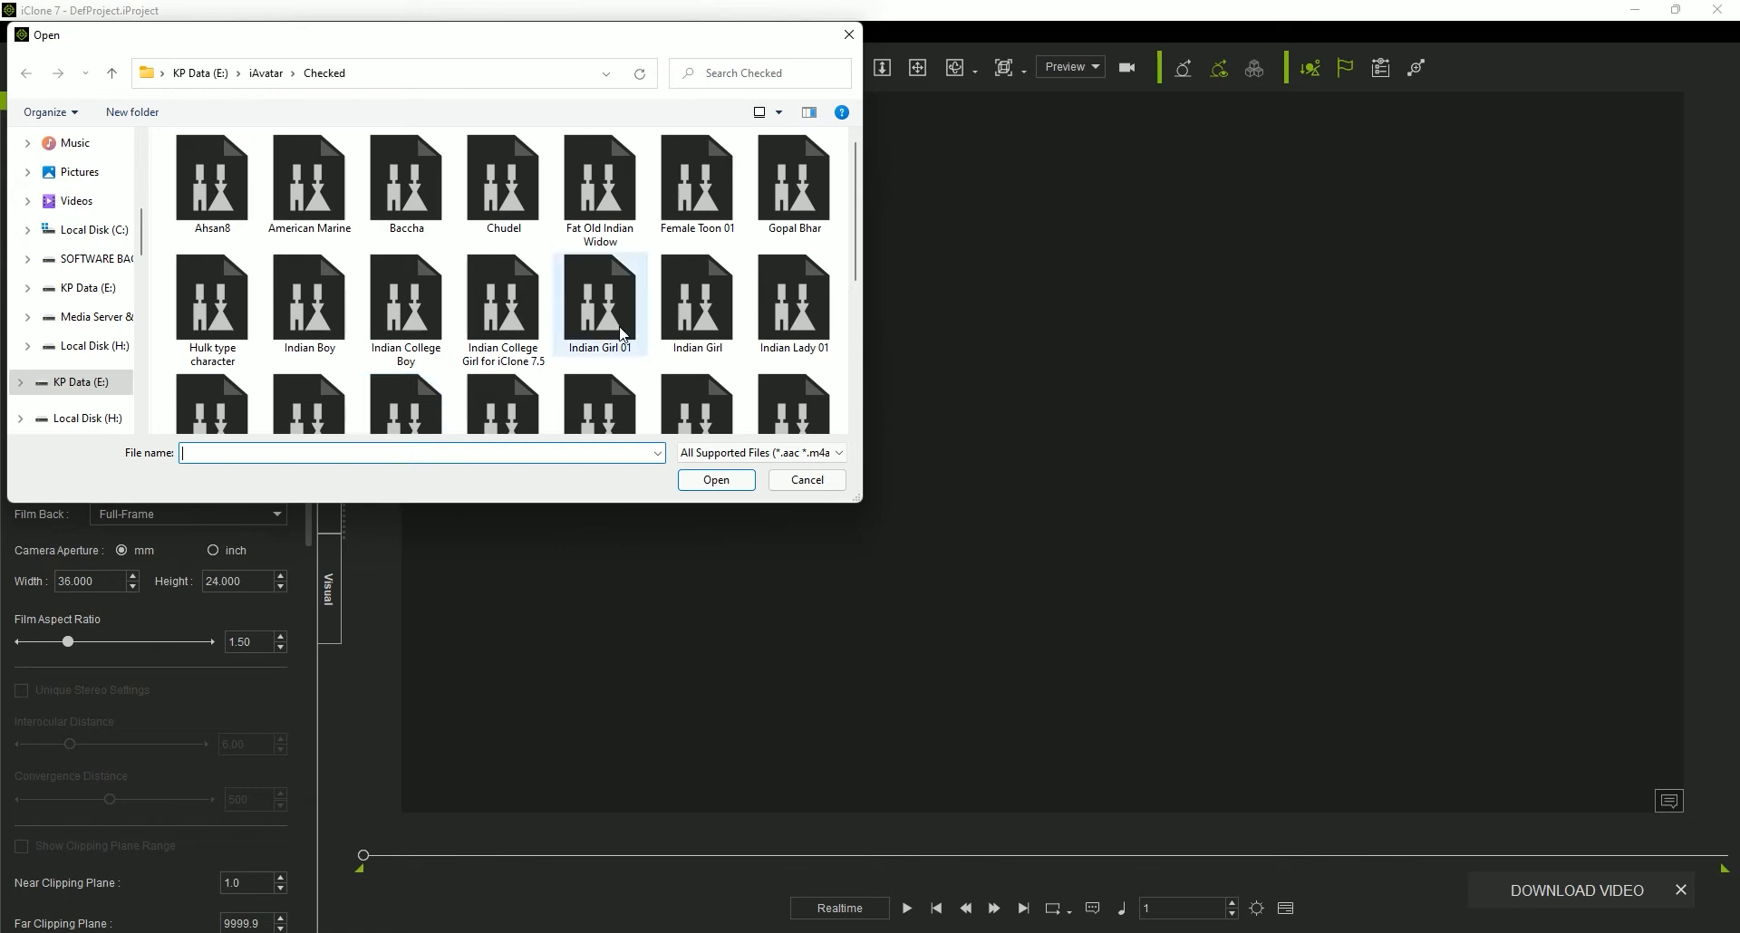
pyautogui.click(409, 323)
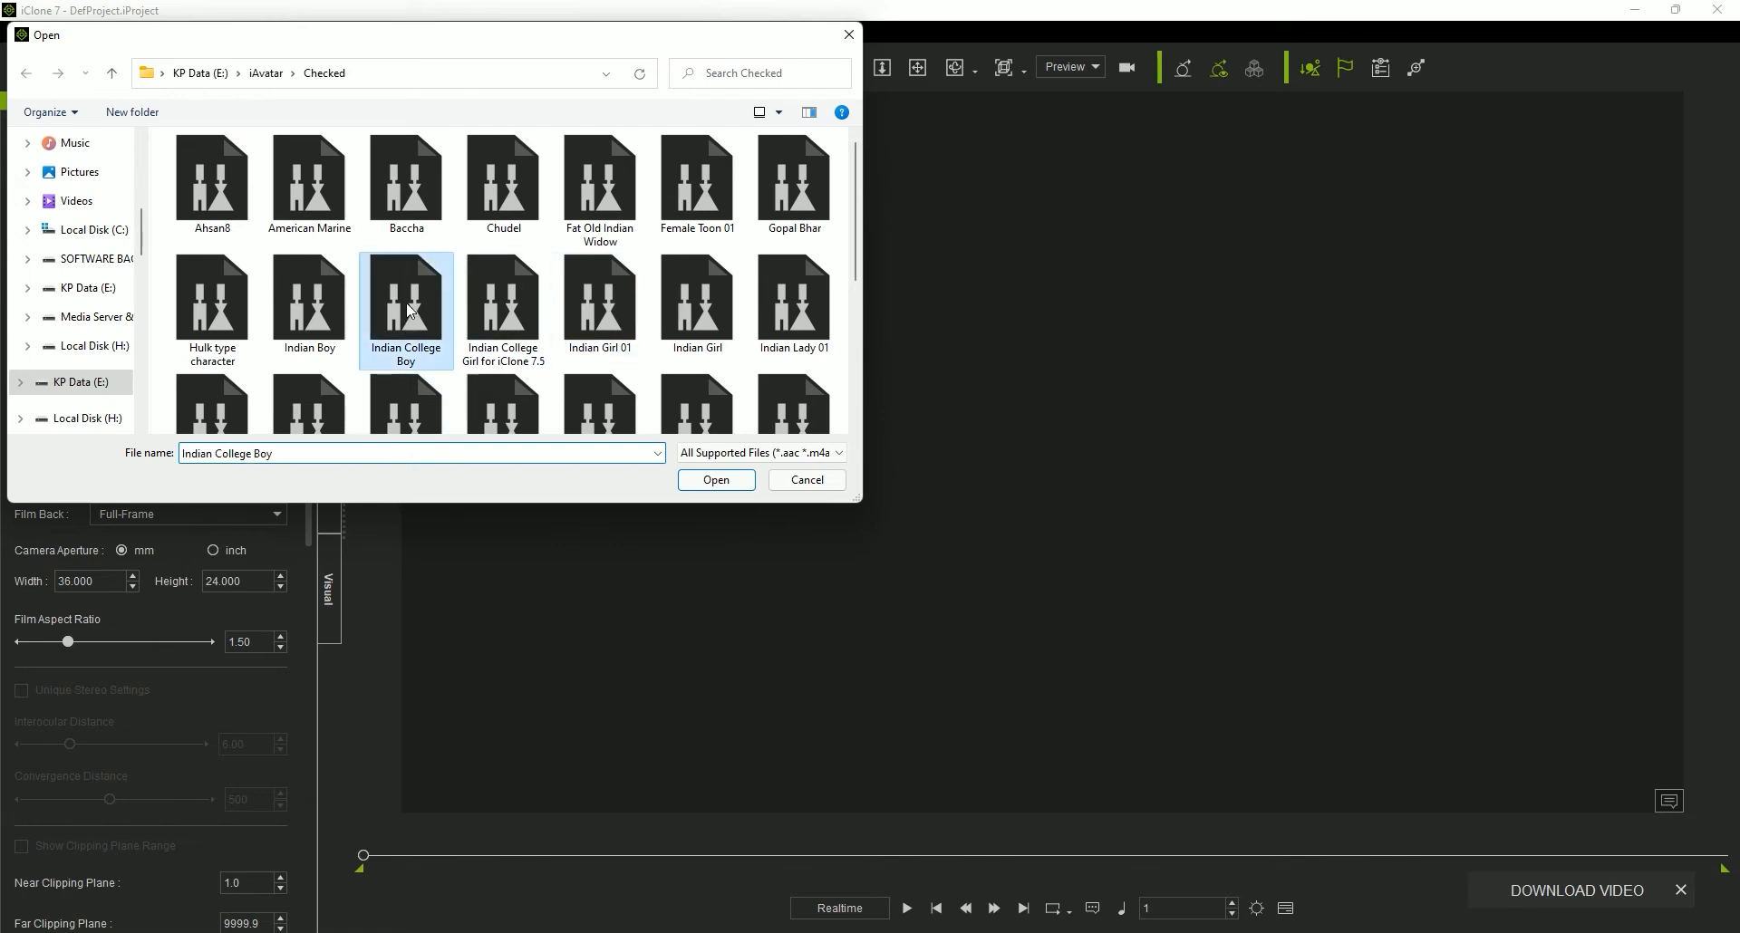
pyautogui.click(712, 483)
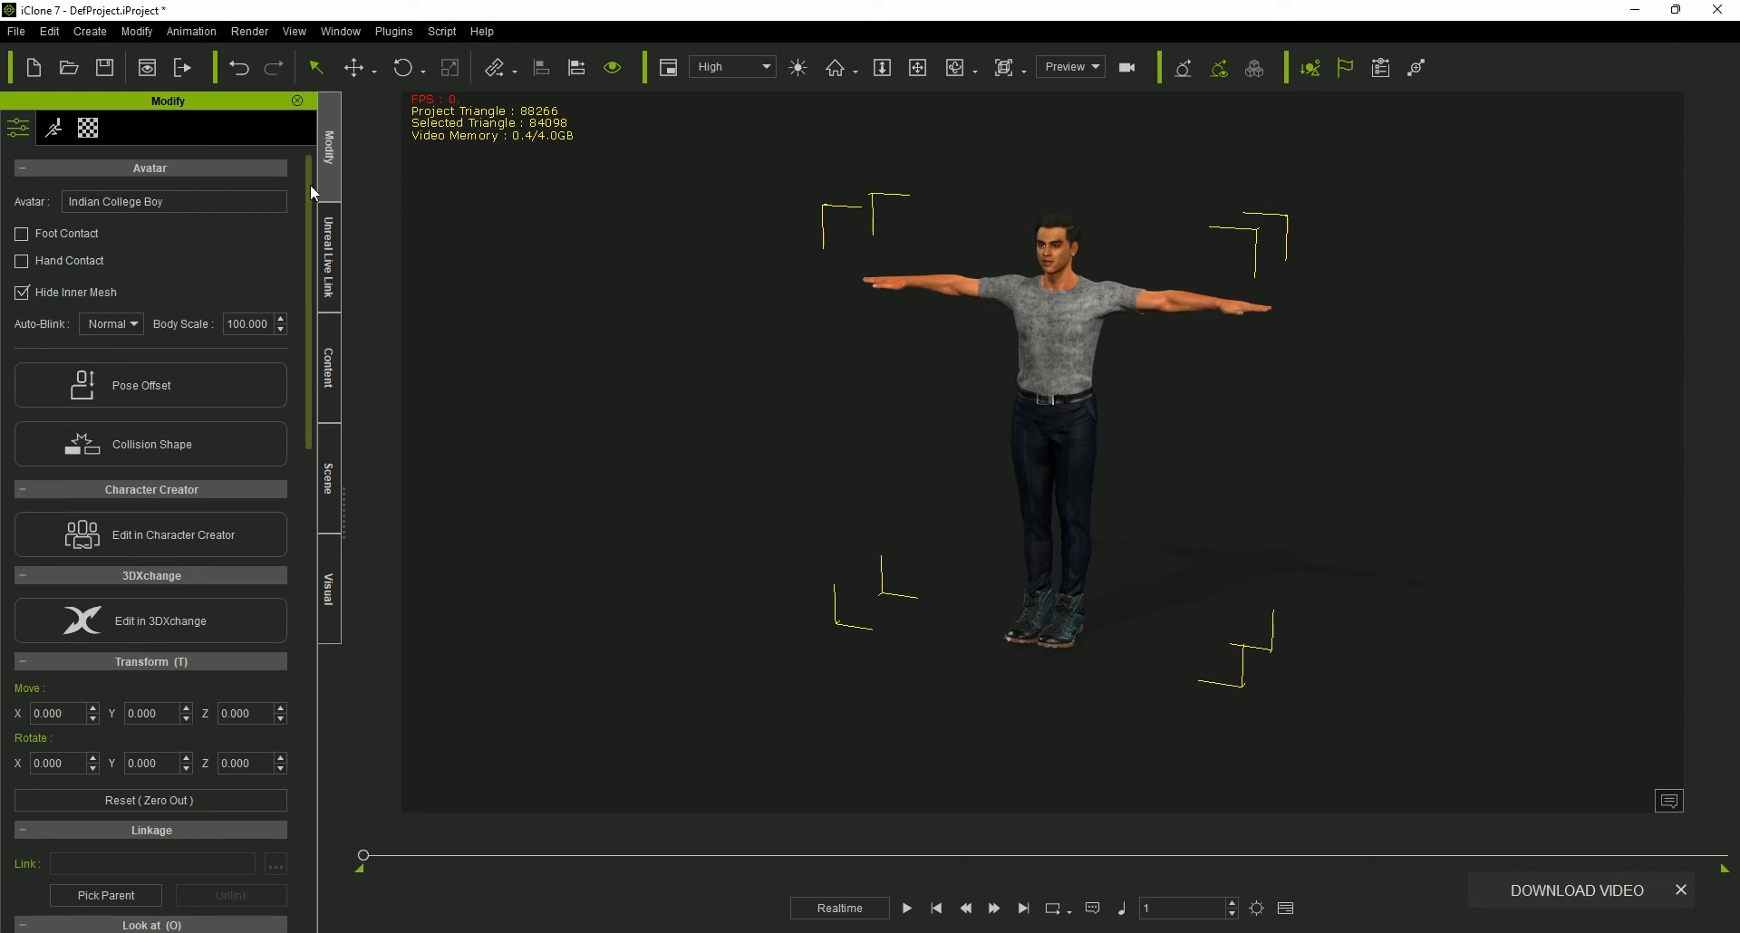
# Step: Open Motion Puppet for the avatar and choose the male 01_Talk motion from the Talk category
pyautogui.click(52, 136)
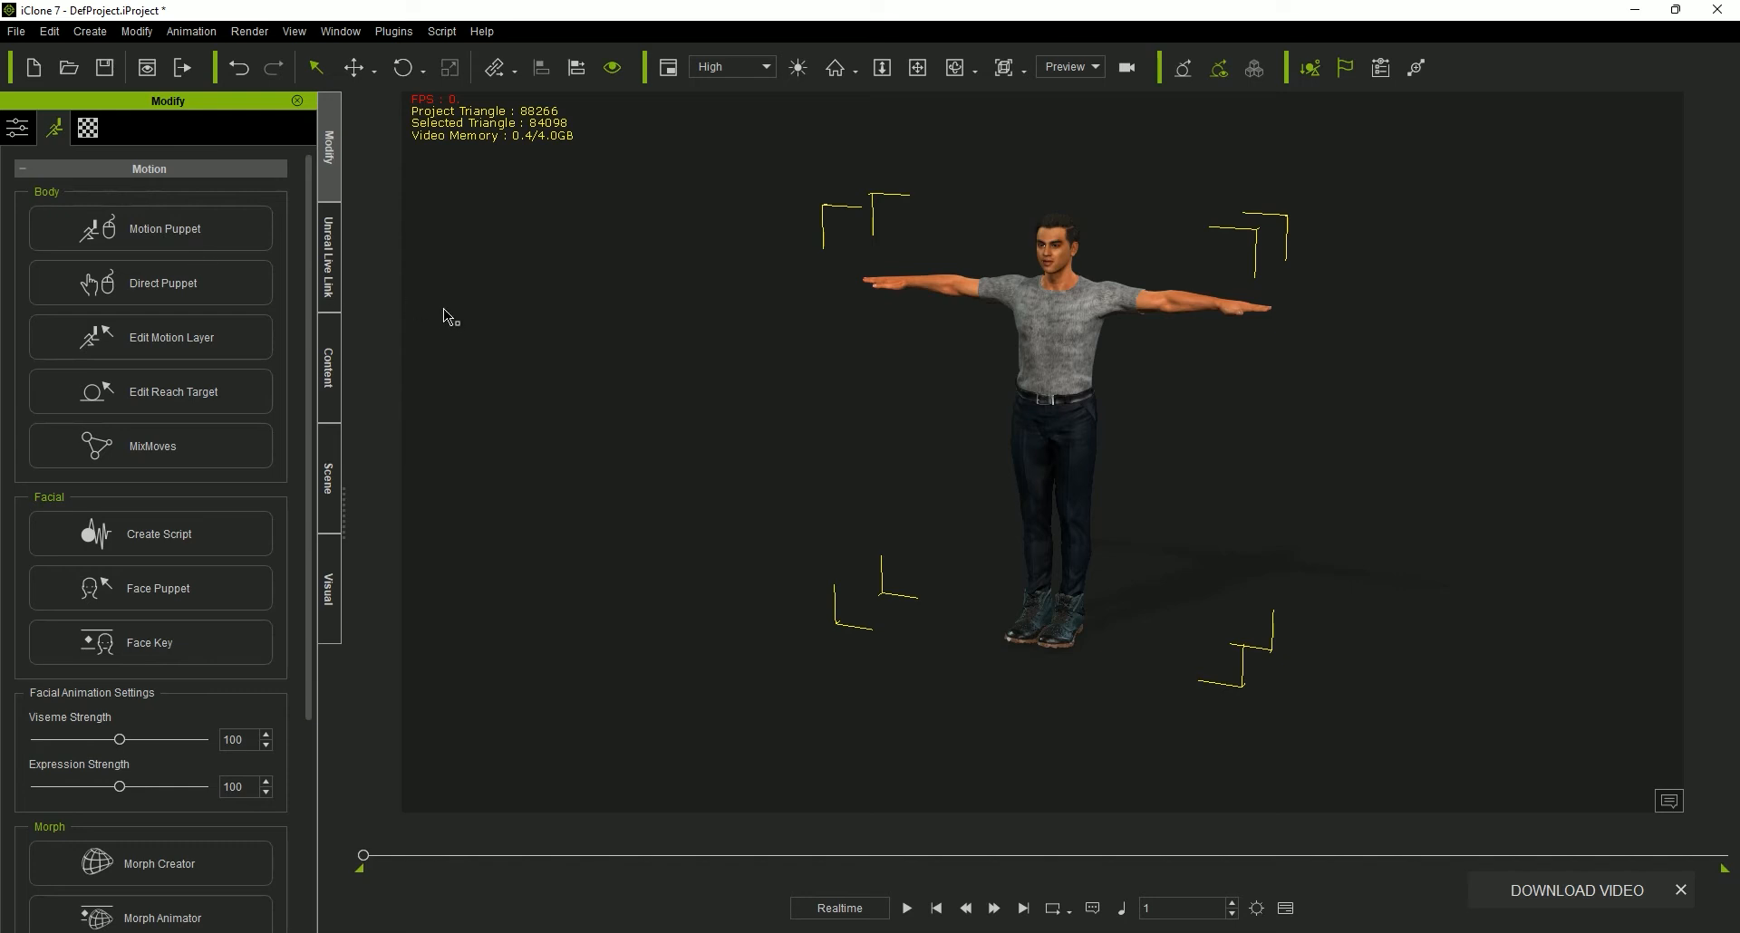
pyautogui.click(149, 230)
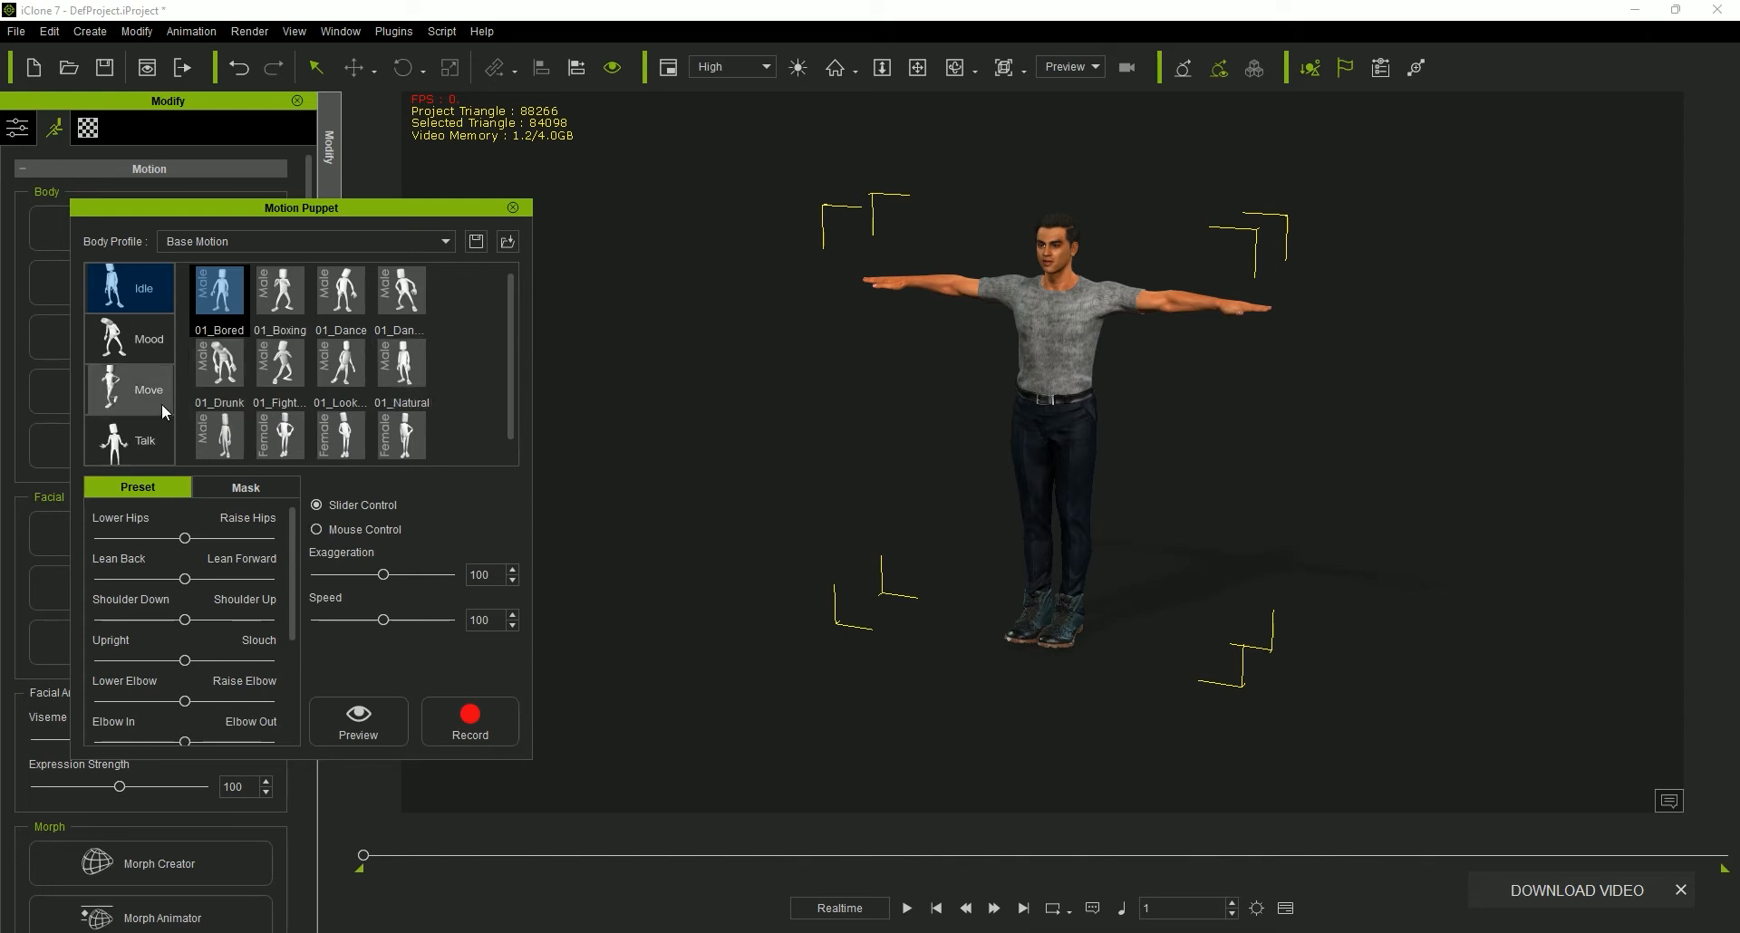
pyautogui.click(136, 390)
pyautogui.click(136, 442)
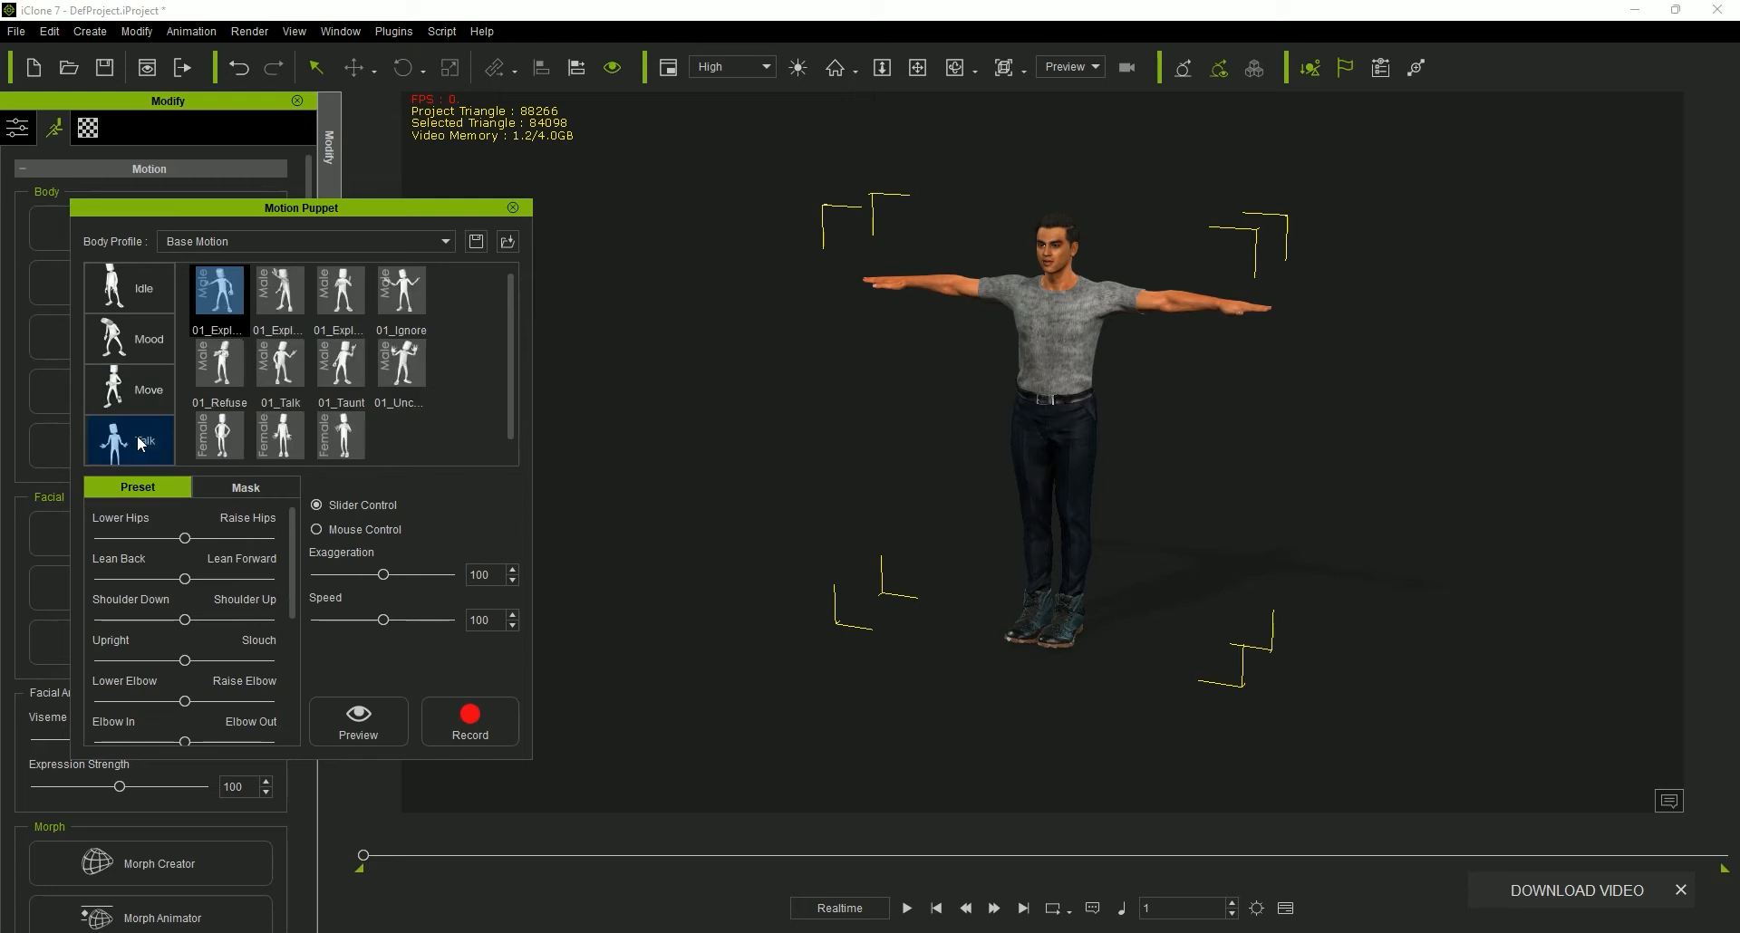
pyautogui.click(276, 367)
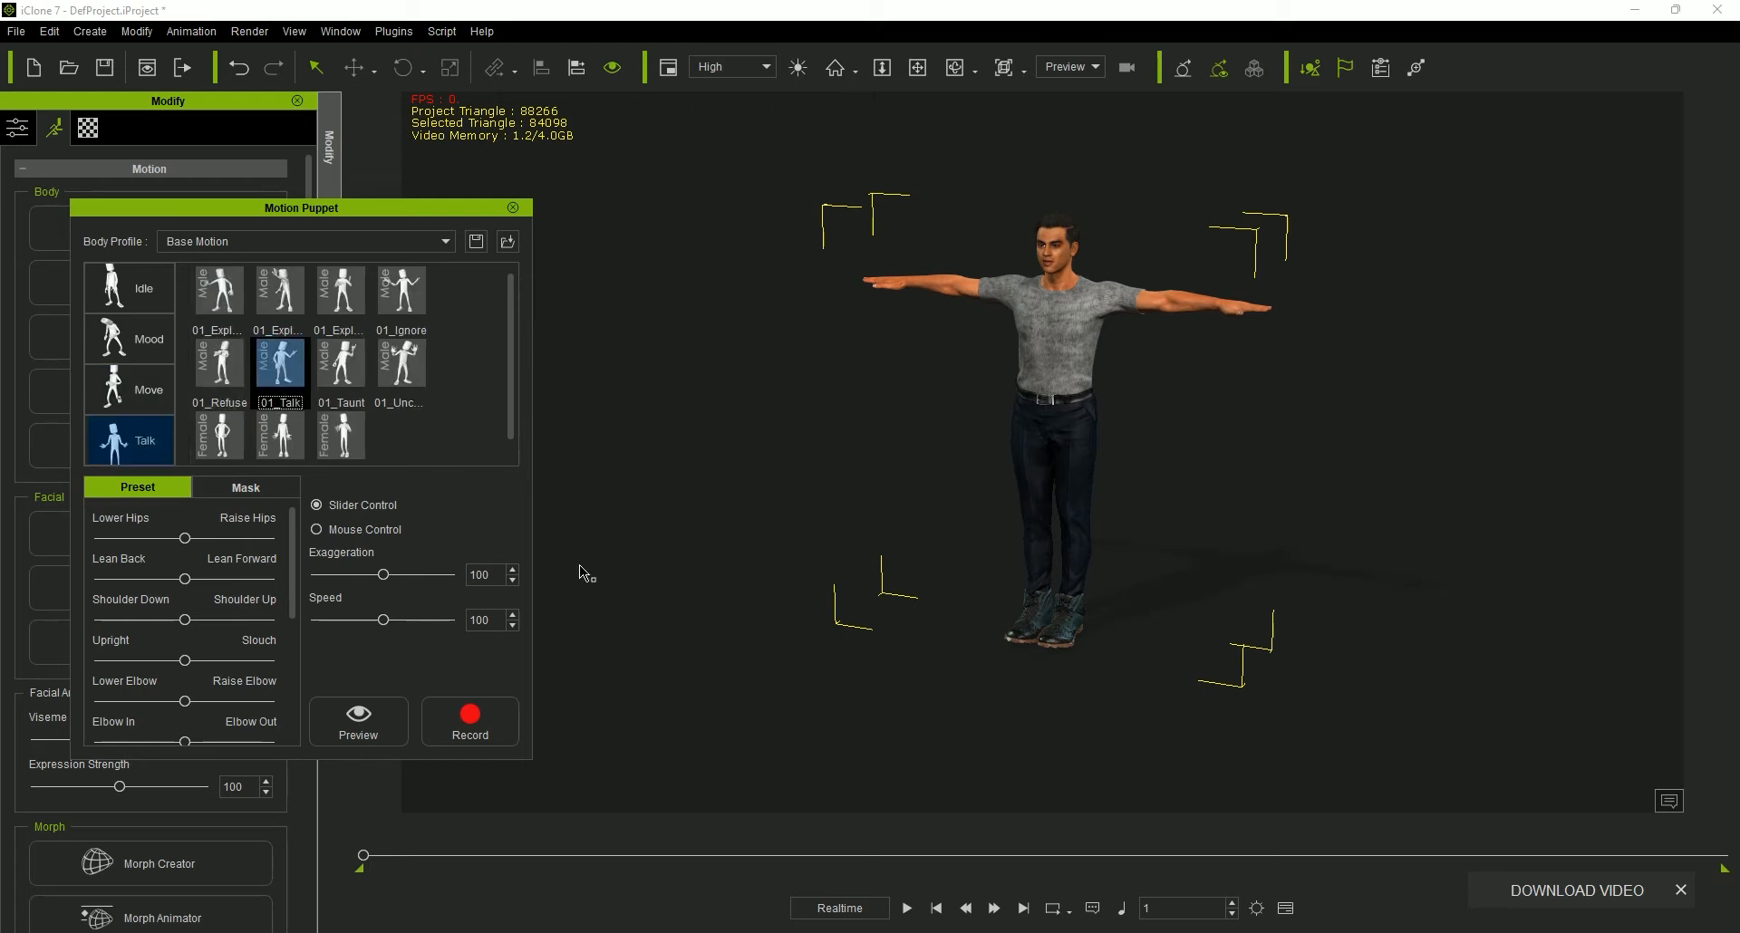
# Step: Record the talk motion to about frame 1154, return the playhead to about frame 5, and close Motion Puppet
pyautogui.click(404, 722)
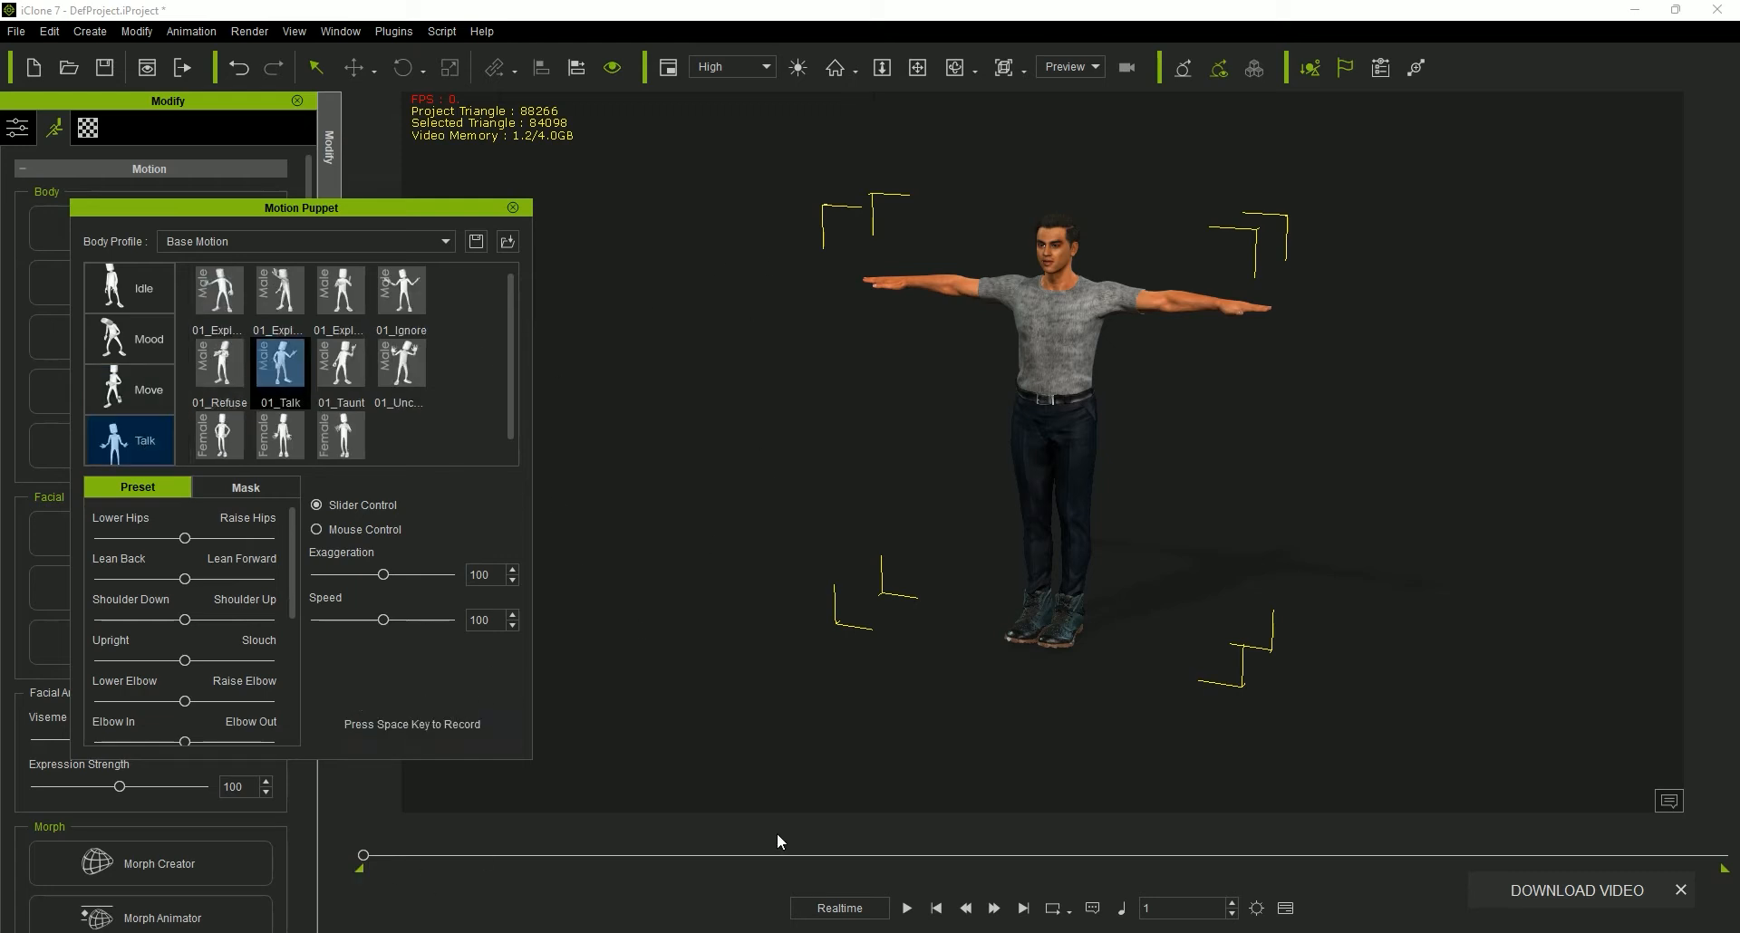
pyautogui.press('space')
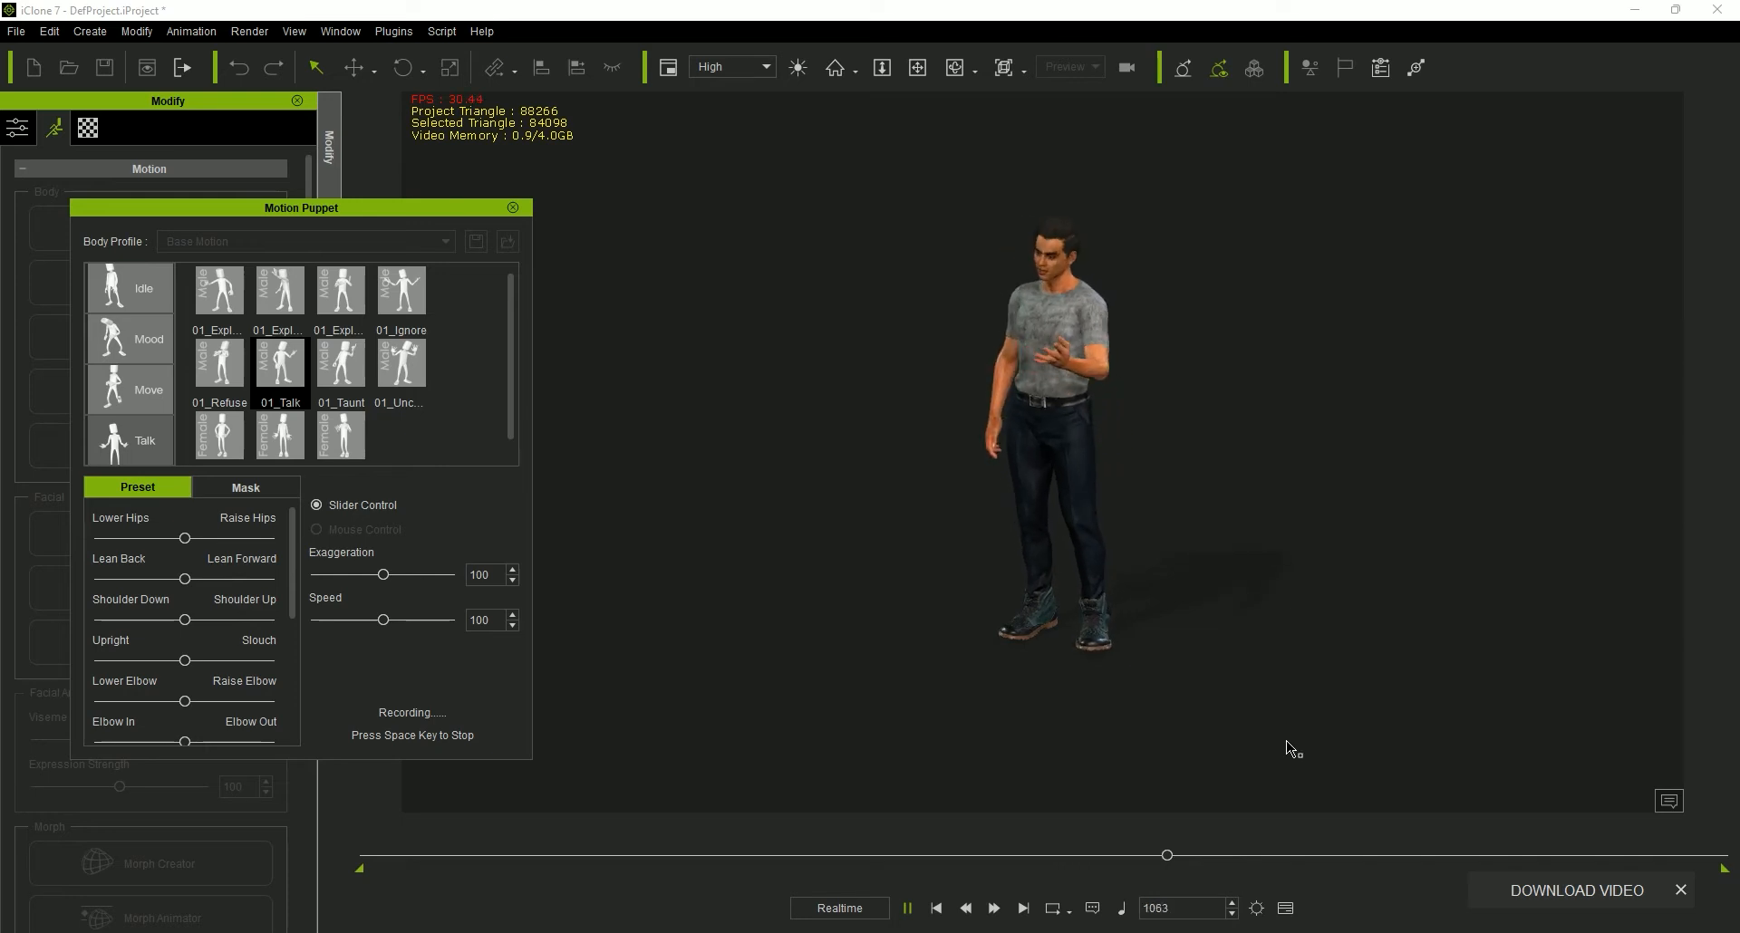
pyautogui.click(908, 909)
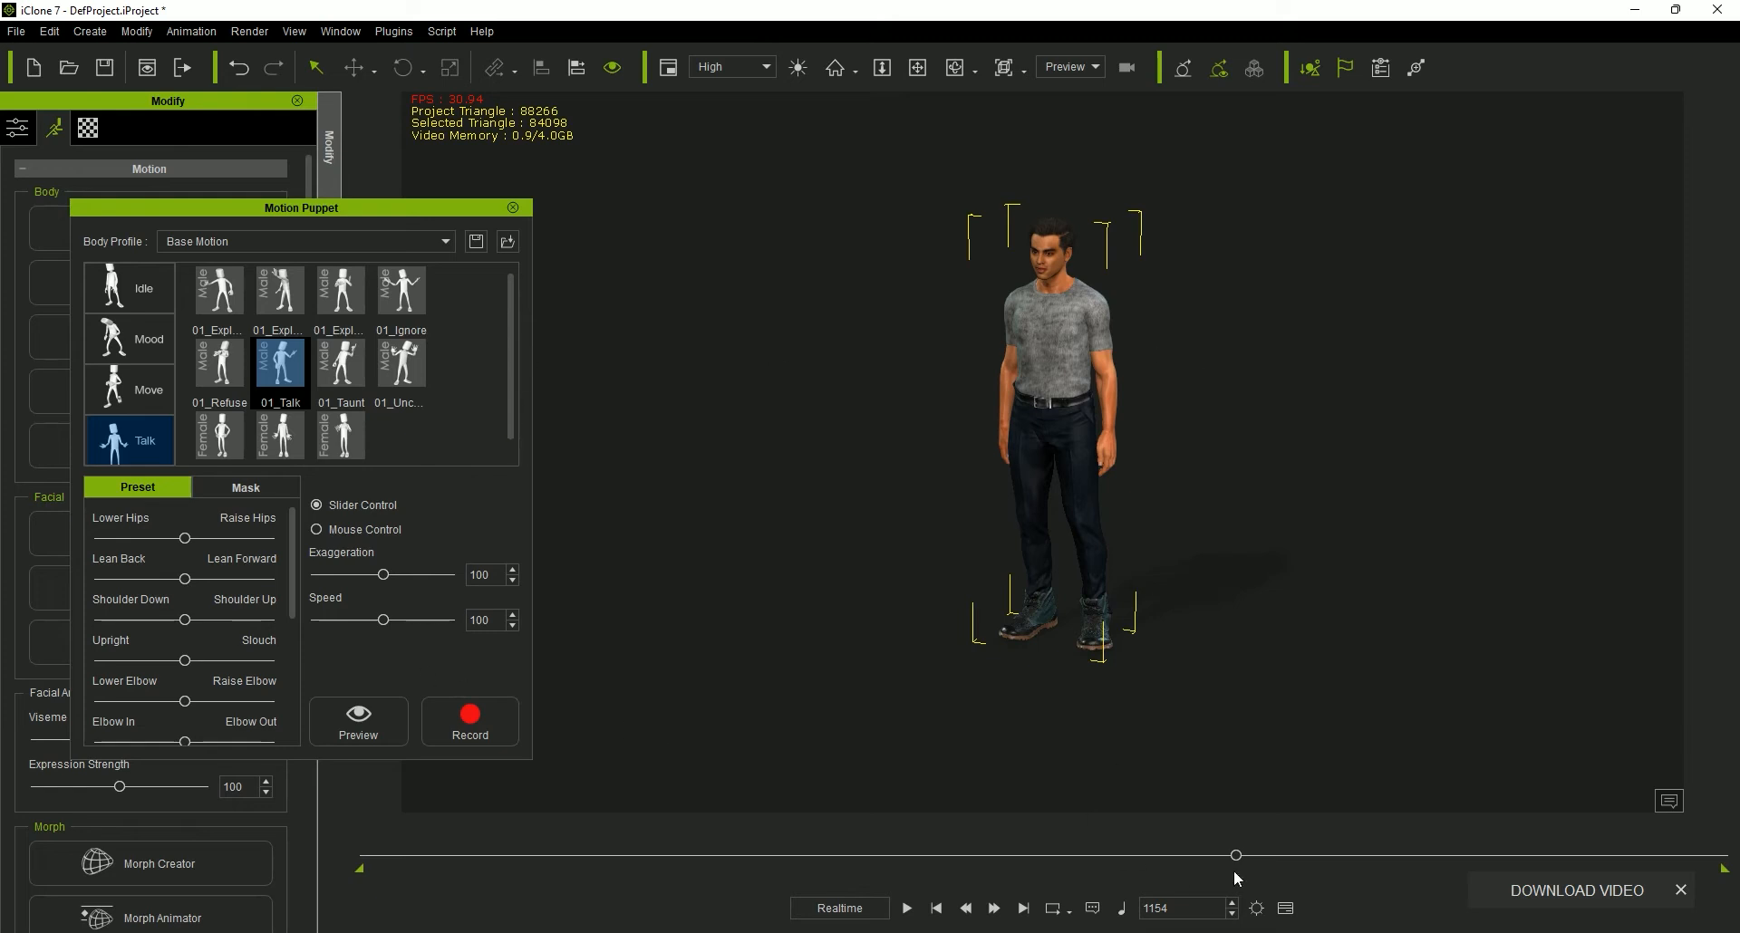
pyautogui.moveTo(1236, 855); pyautogui.dragTo(374, 872)
pyautogui.moveTo(567, 878); pyautogui.dragTo(371, 839)
pyautogui.click(511, 209)
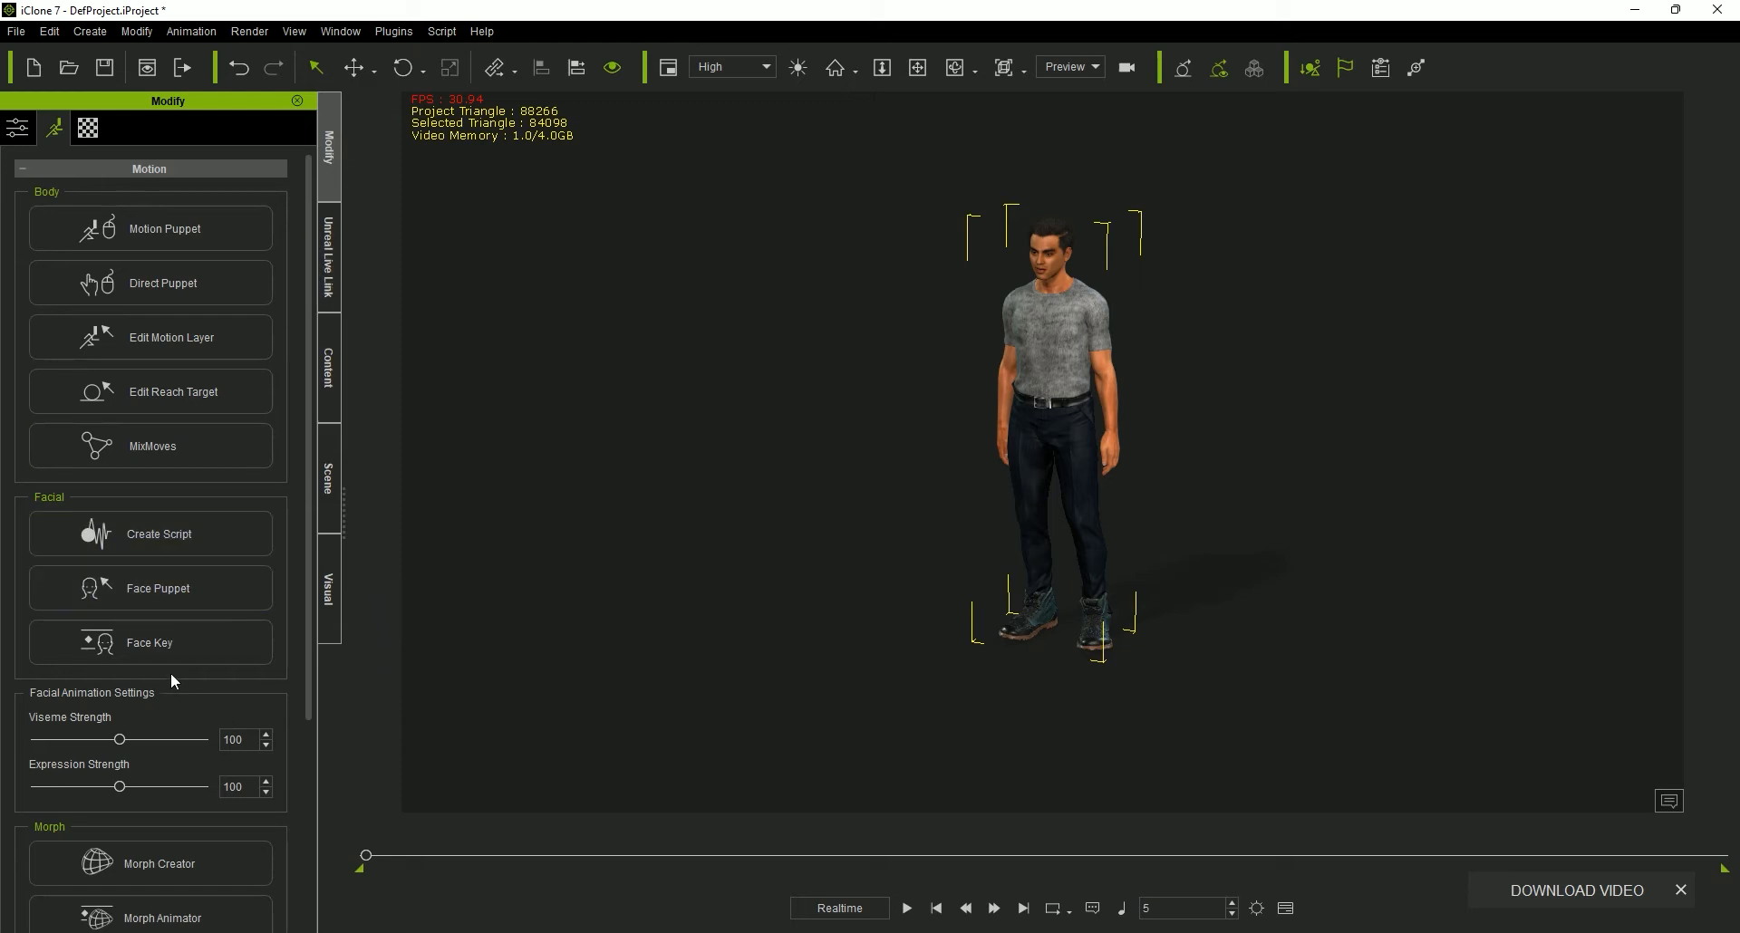
# Step: Apply the 12_Happy expression to the avatar at frame 1 with Face Key
pyautogui.click(150, 638)
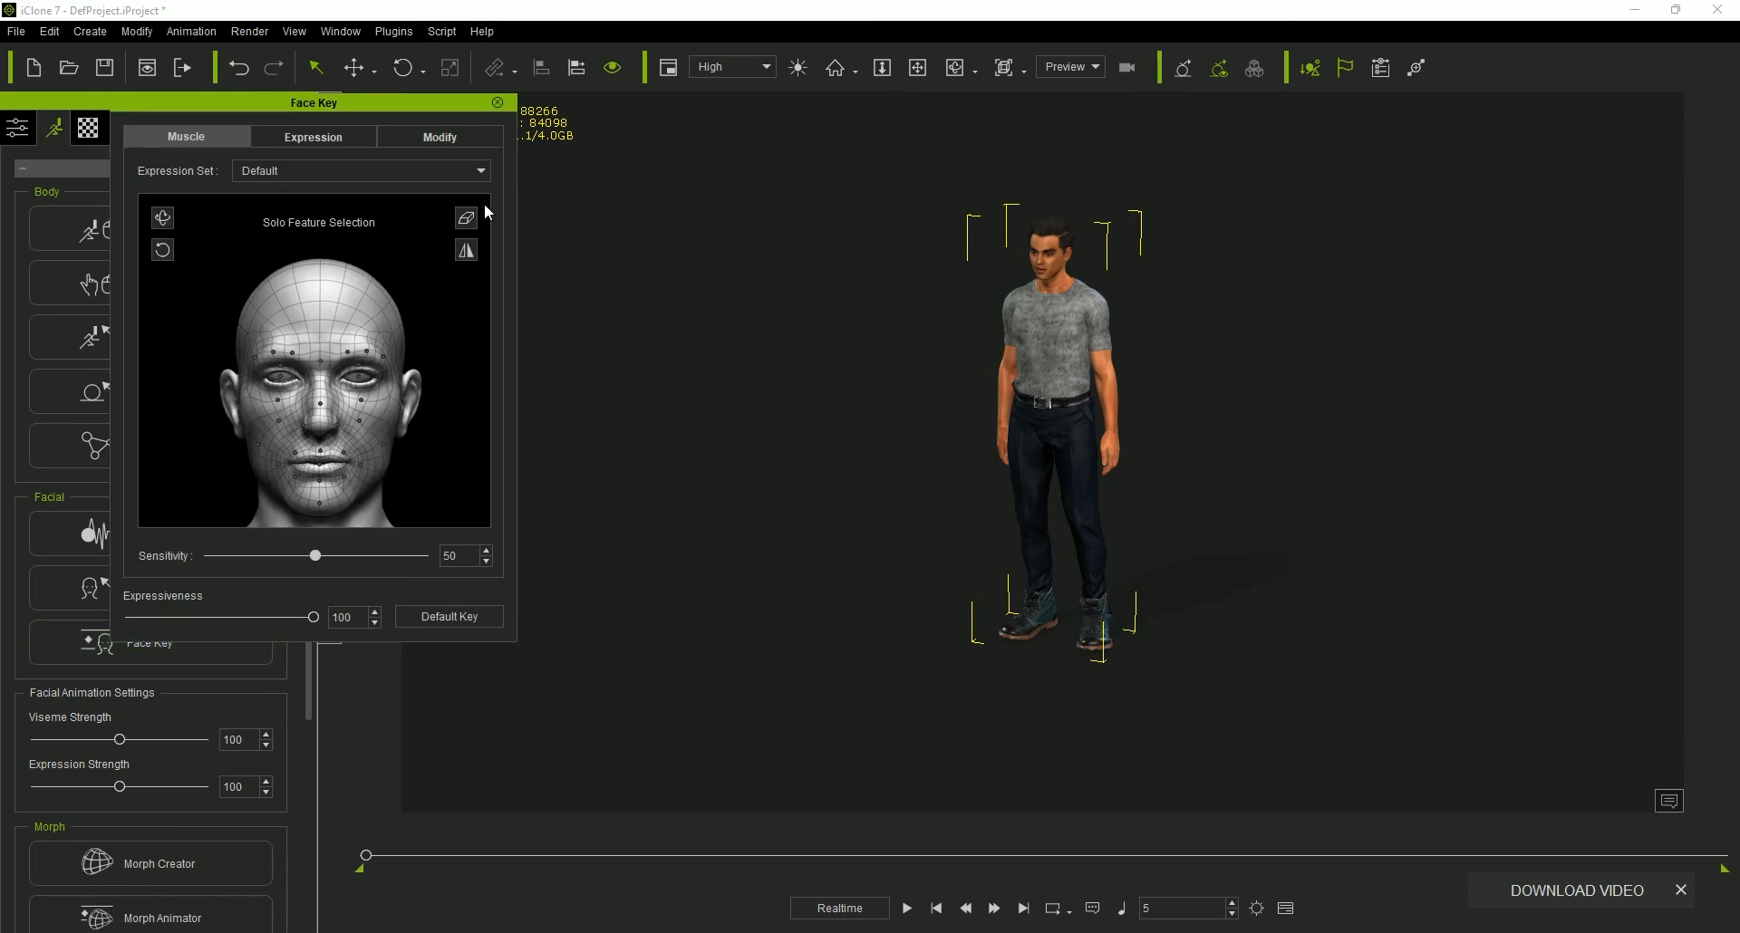
pyautogui.moveTo(369, 853)
pyautogui.mouseDown()
pyautogui.moveTo(390, 859)
pyautogui.moveTo(353, 872)
pyautogui.mouseUp()
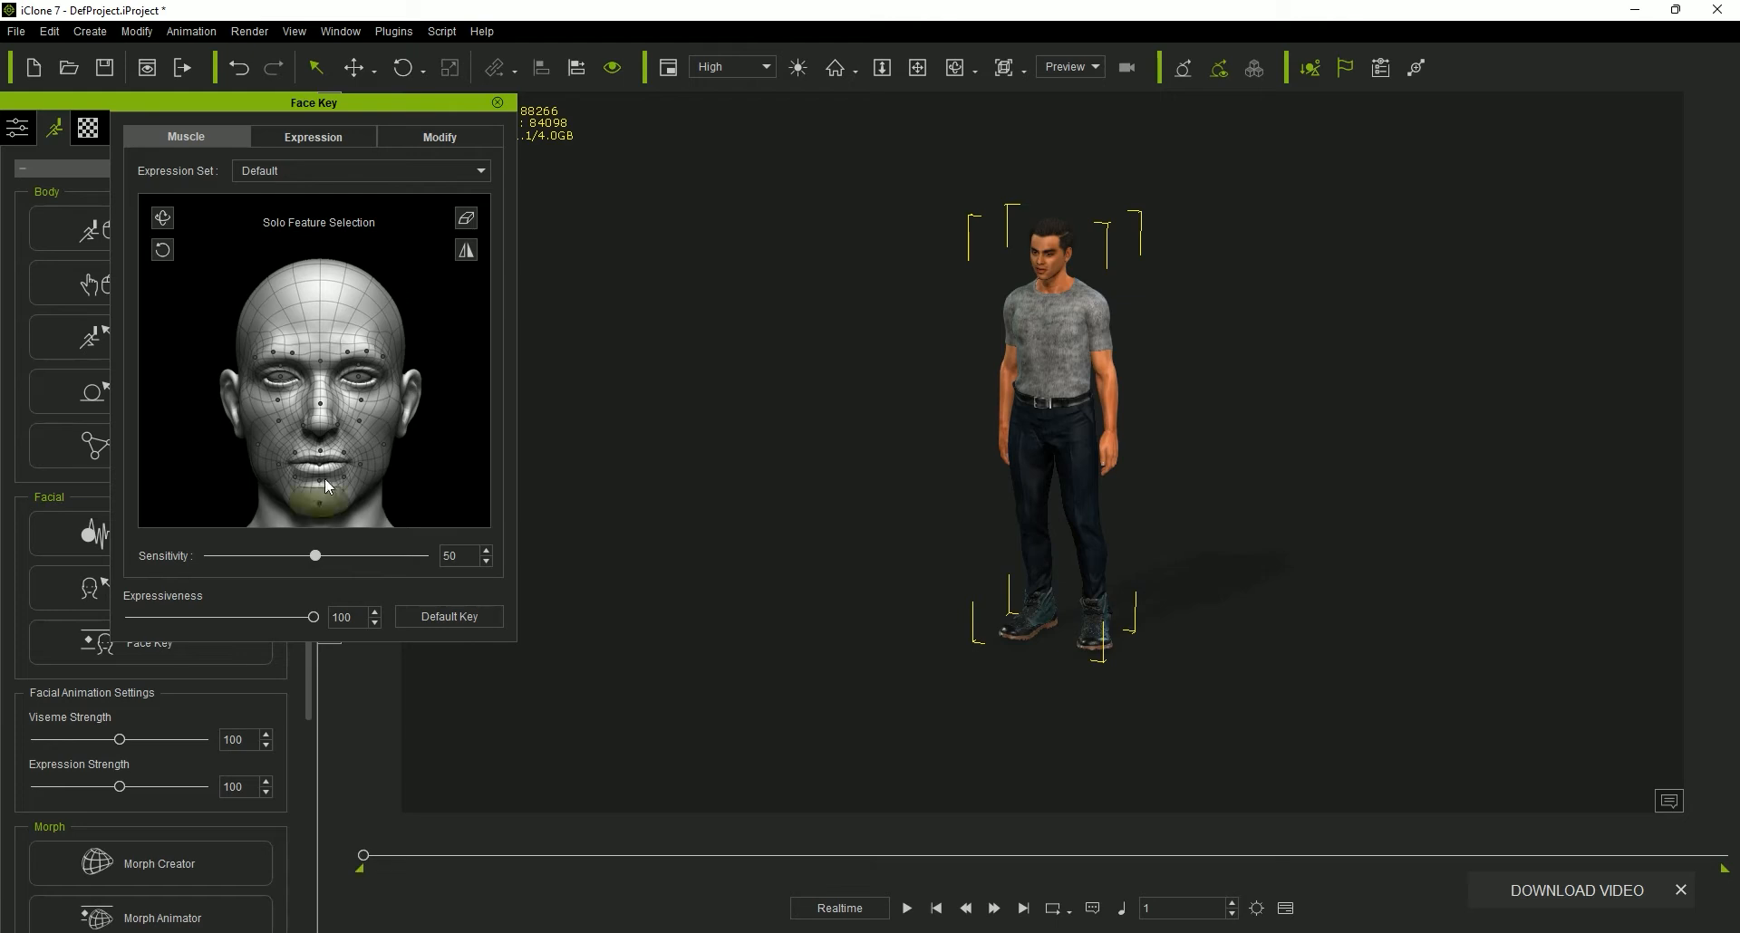
pyautogui.click(315, 138)
pyautogui.moveTo(419, 433); pyautogui.dragTo(423, 506)
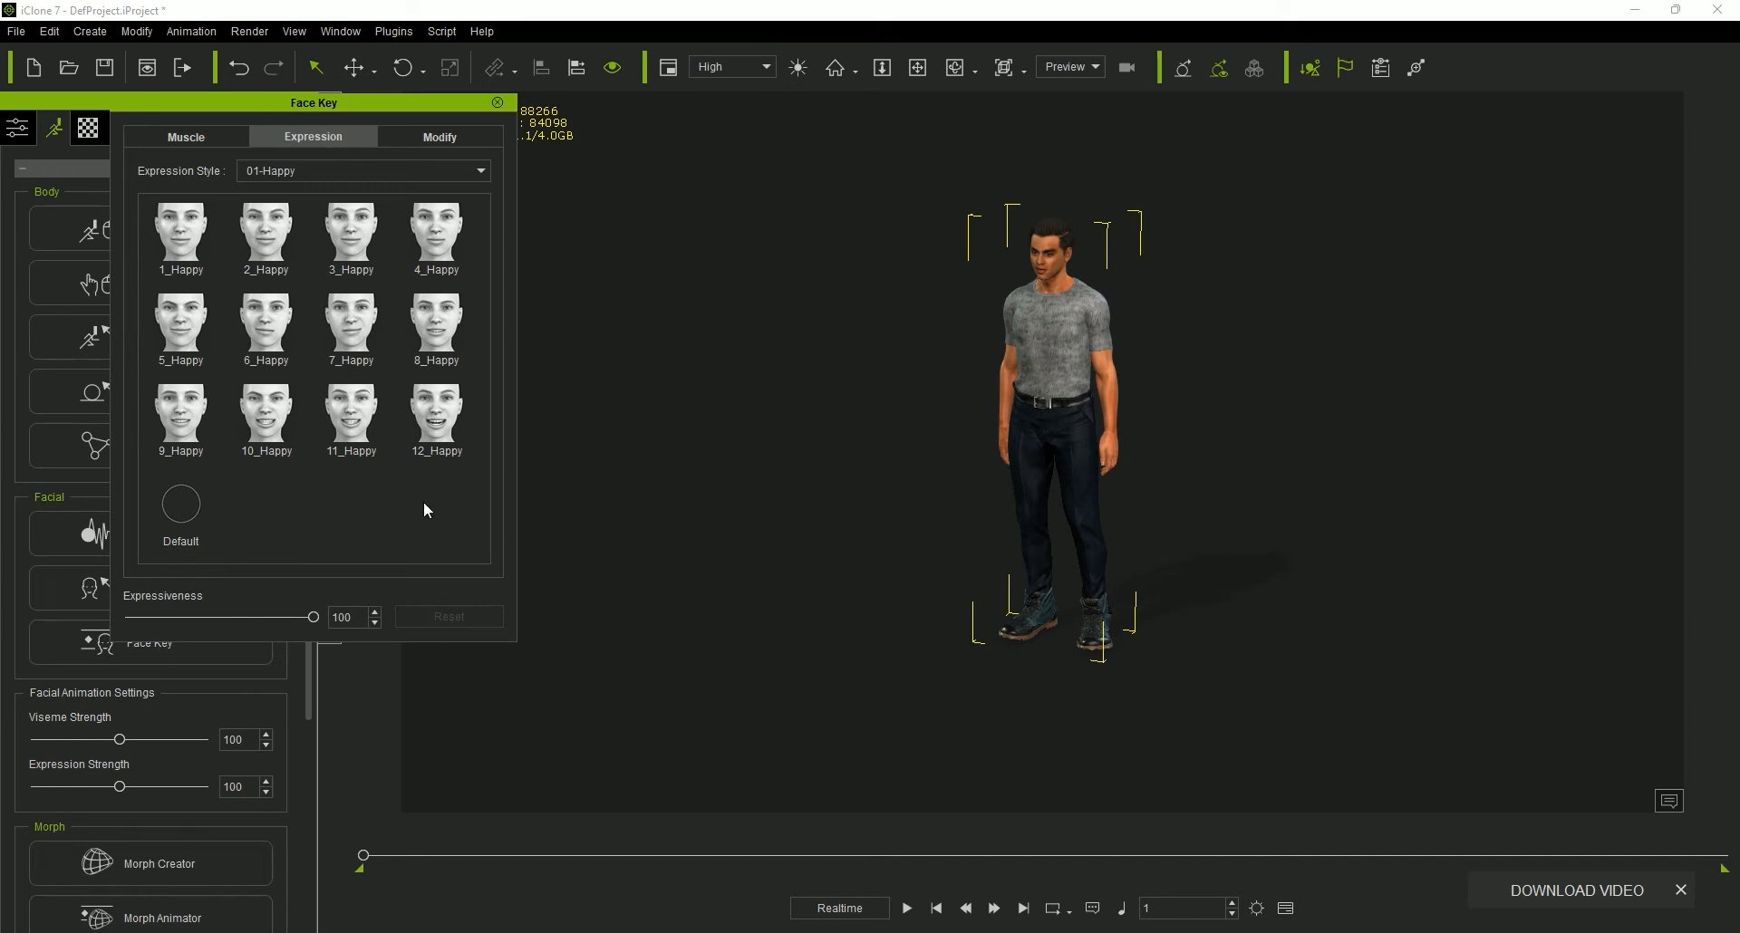
pyautogui.click(437, 418)
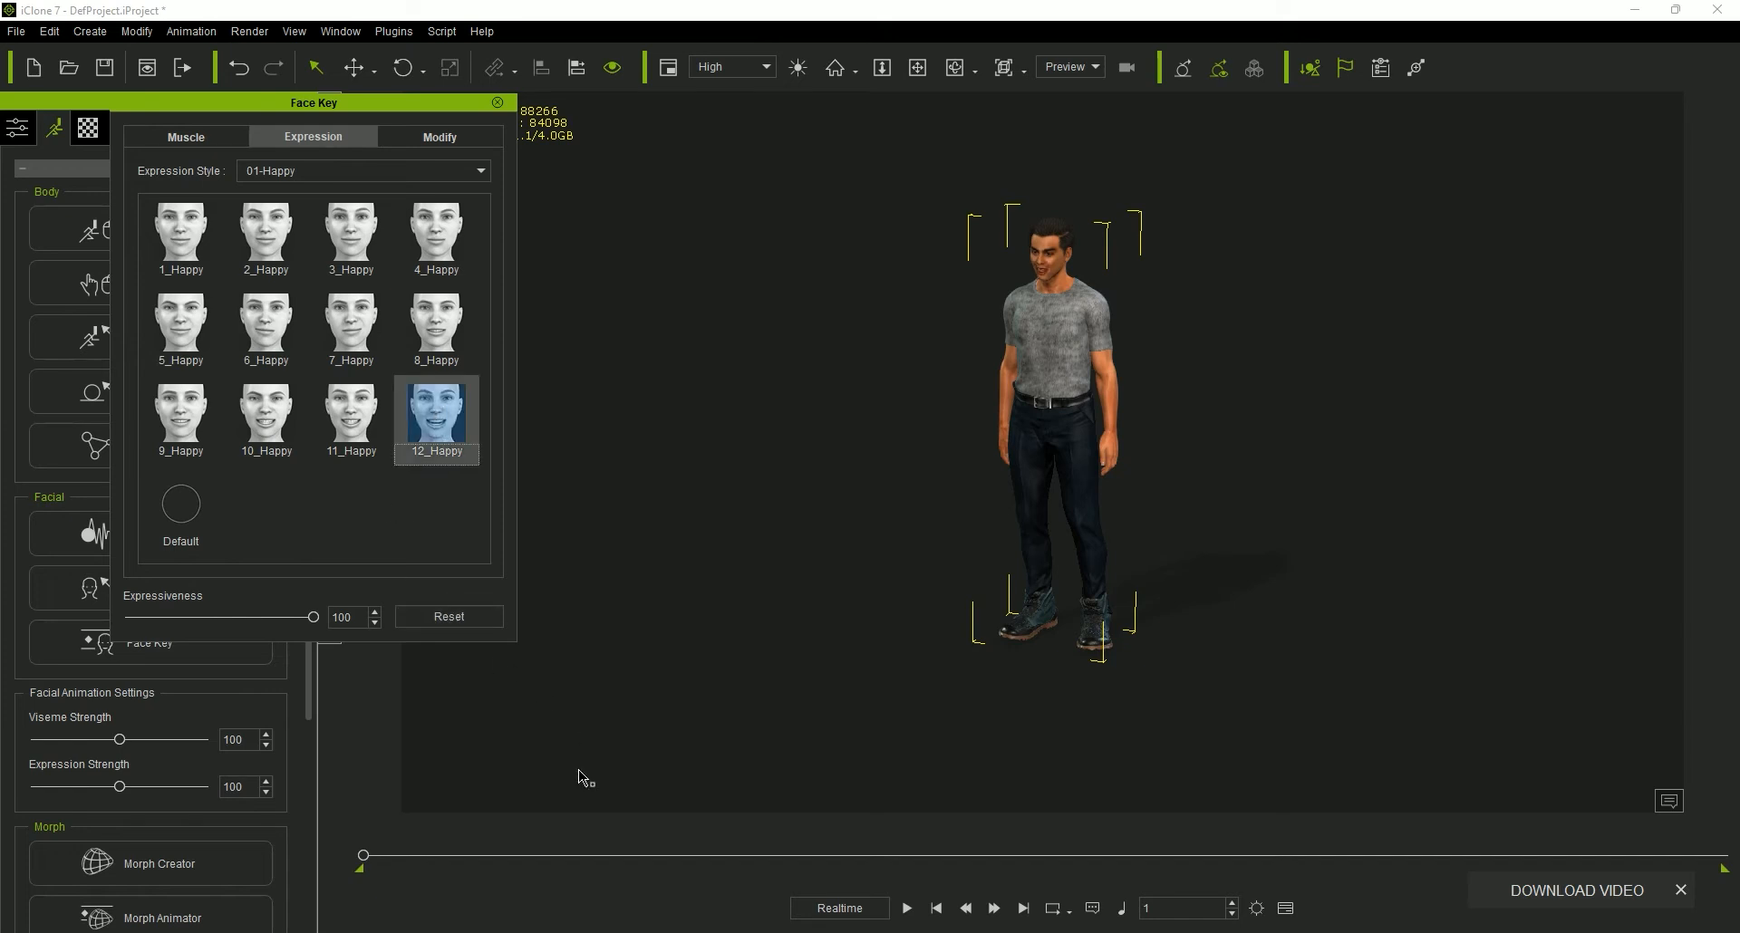
pyautogui.scroll(1, 1166, 367)
pyautogui.scroll(2, 1166, 367)
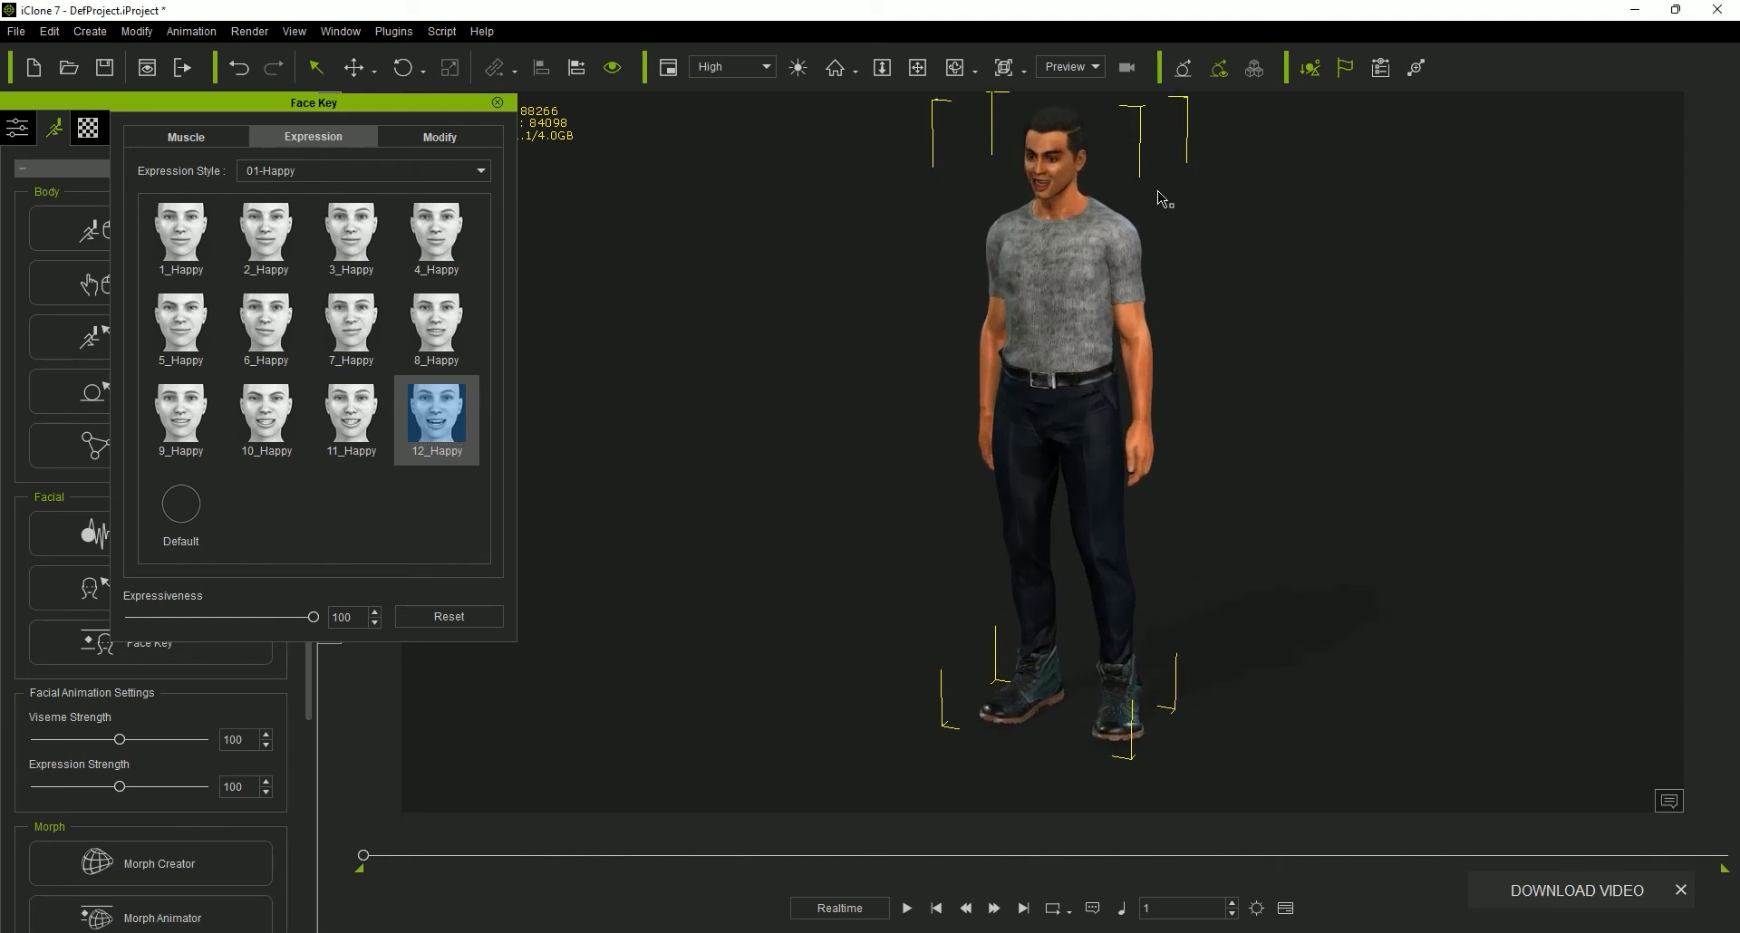
pyautogui.click(954, 69)
pyautogui.moveTo(1075, 217); pyautogui.dragTo(1245, 218)
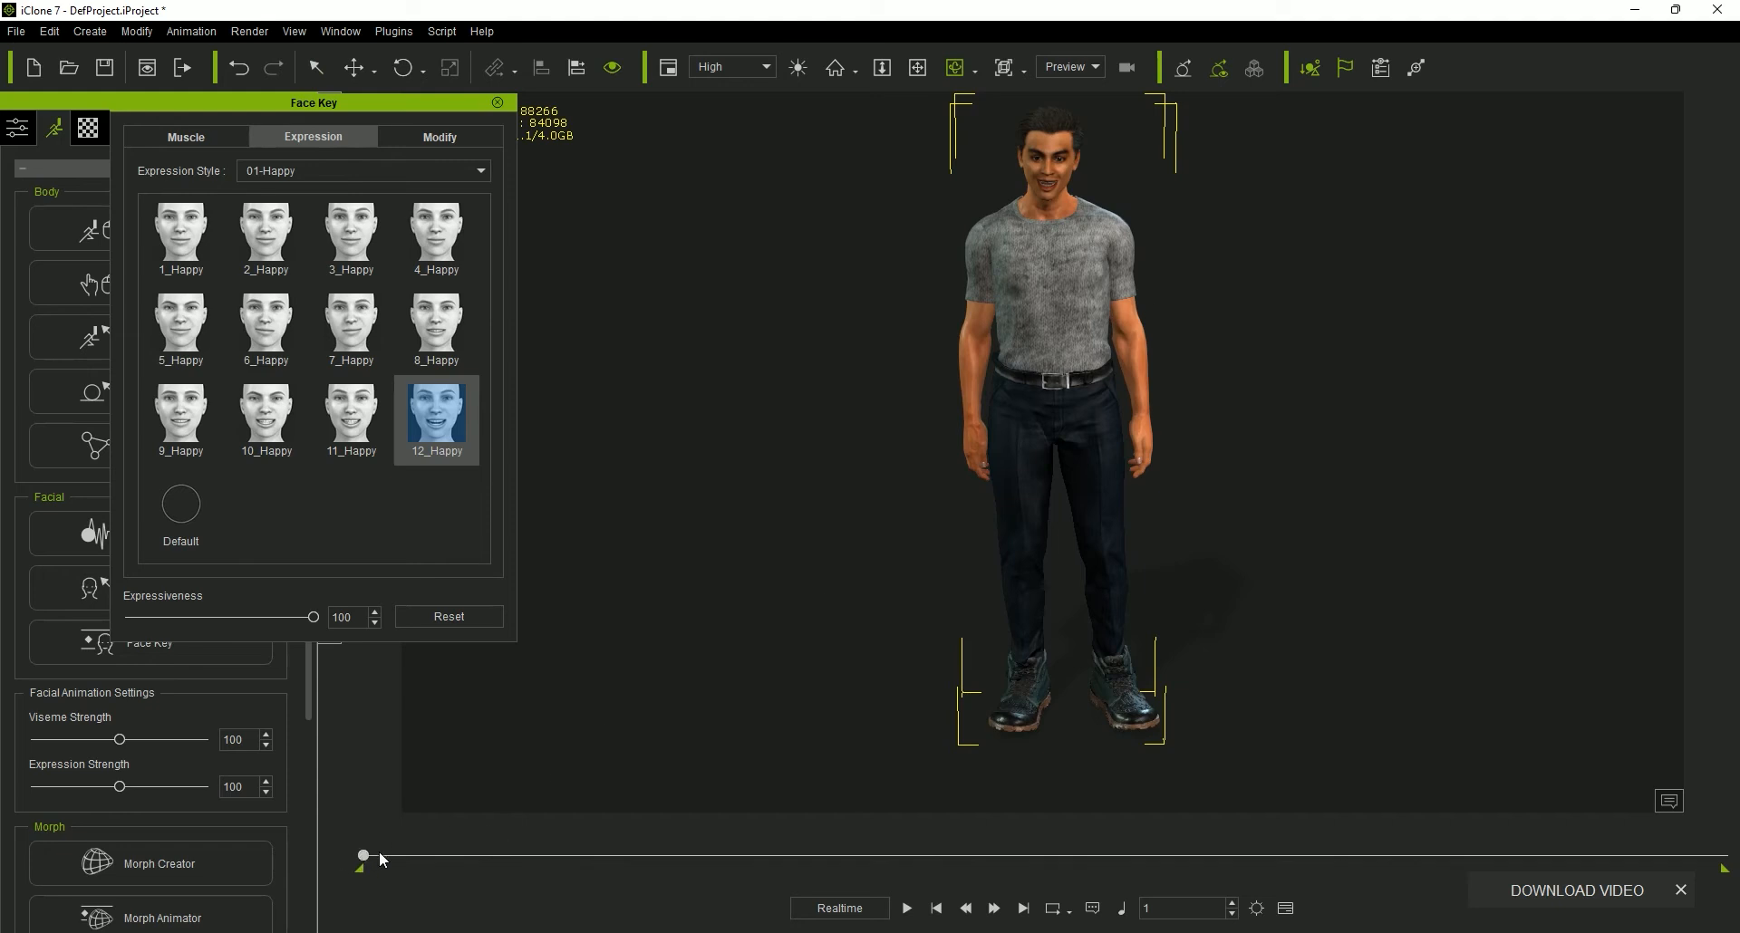
# Step: Set a default facial key at frame 97 to clear the happy expression
pyautogui.moveTo(382, 857); pyautogui.dragTo(437, 850)
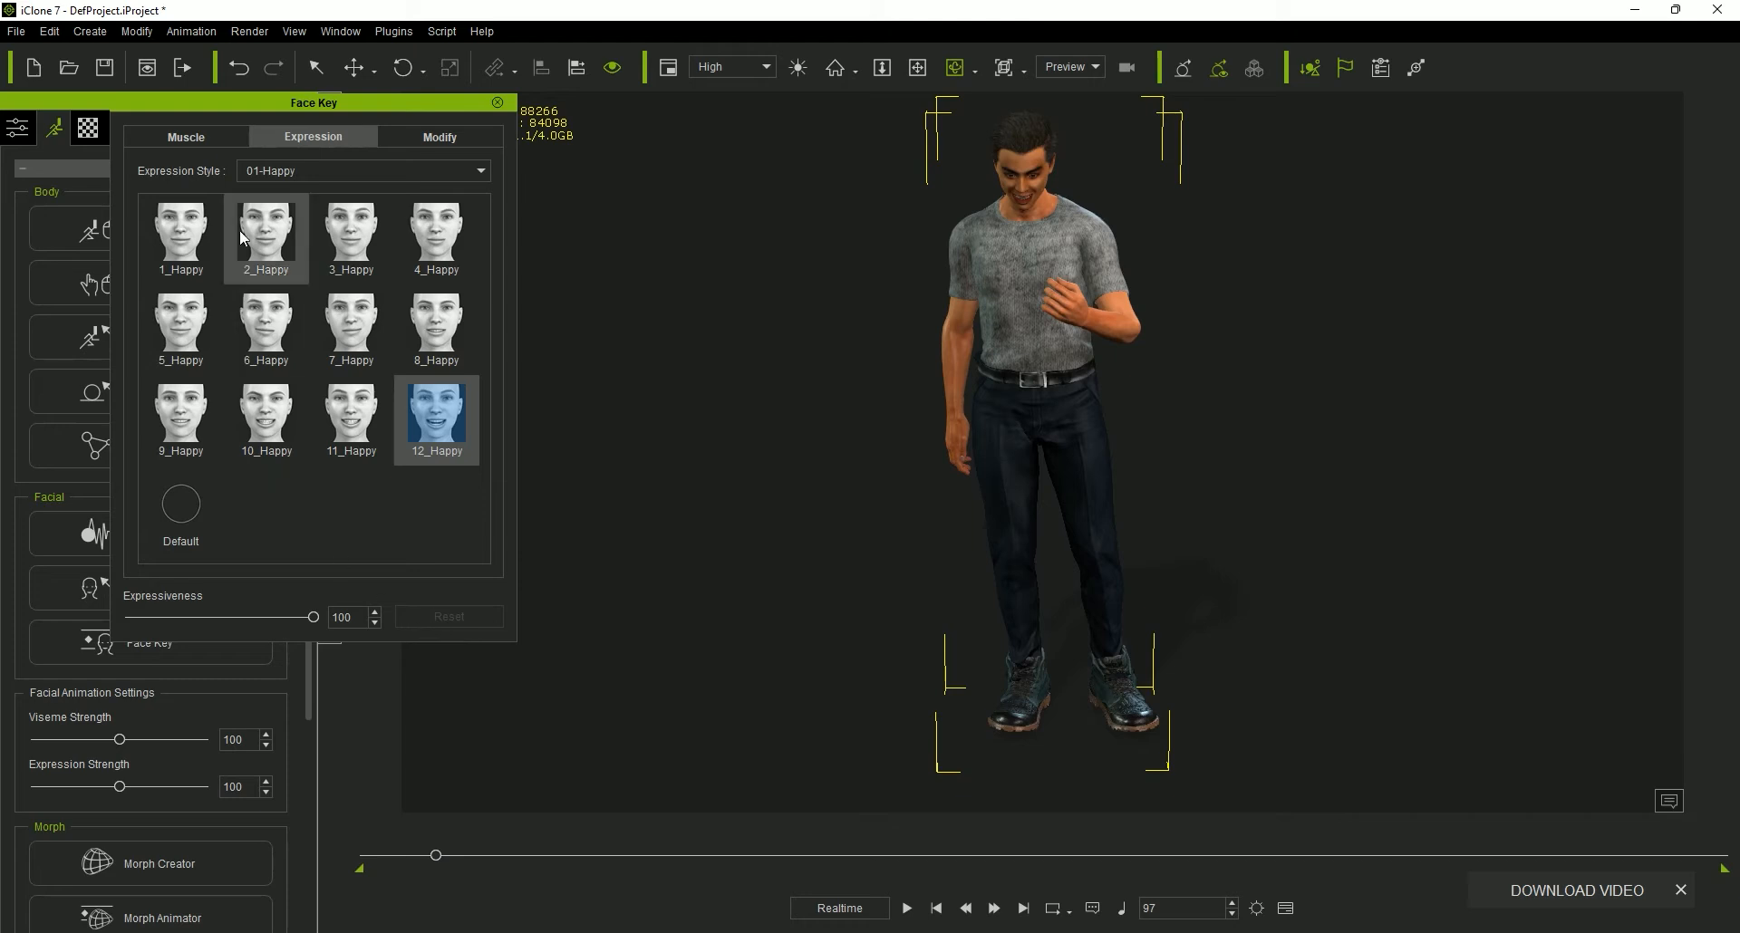
pyautogui.click(224, 137)
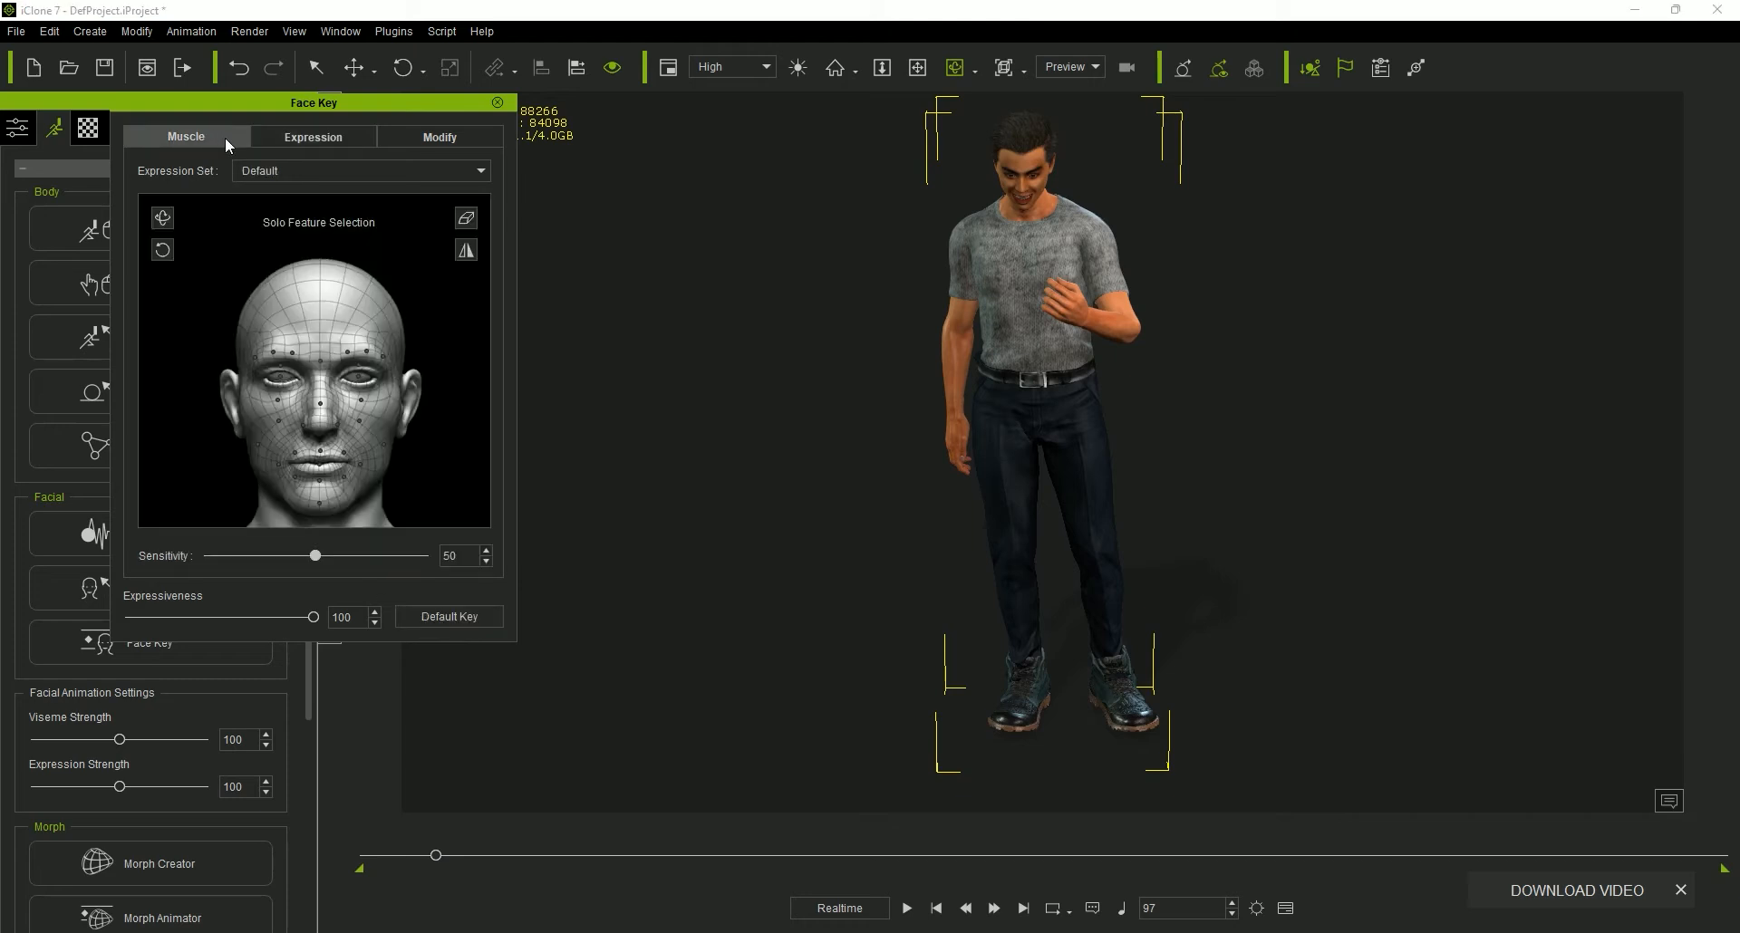
pyautogui.click(478, 620)
# Step: At frame 496, enable symmetrical muscle selection and turn the avatar's head with Face Key's head rotation
pyautogui.moveTo(436, 855); pyautogui.dragTo(741, 862)
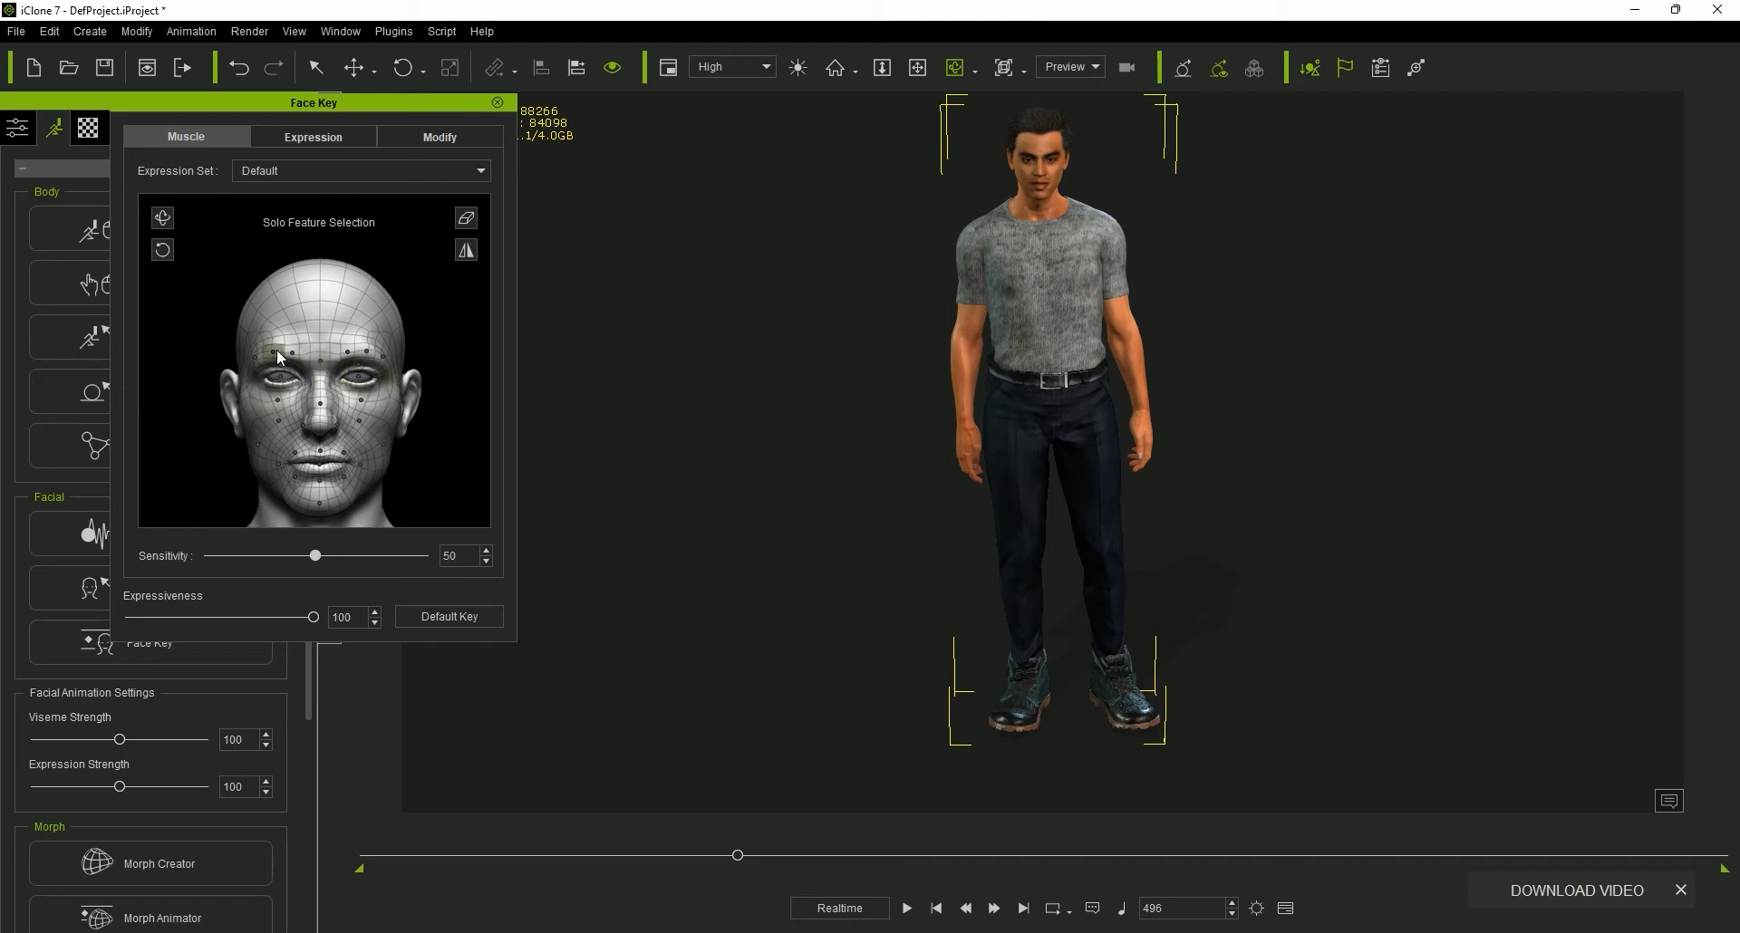
pyautogui.click(466, 251)
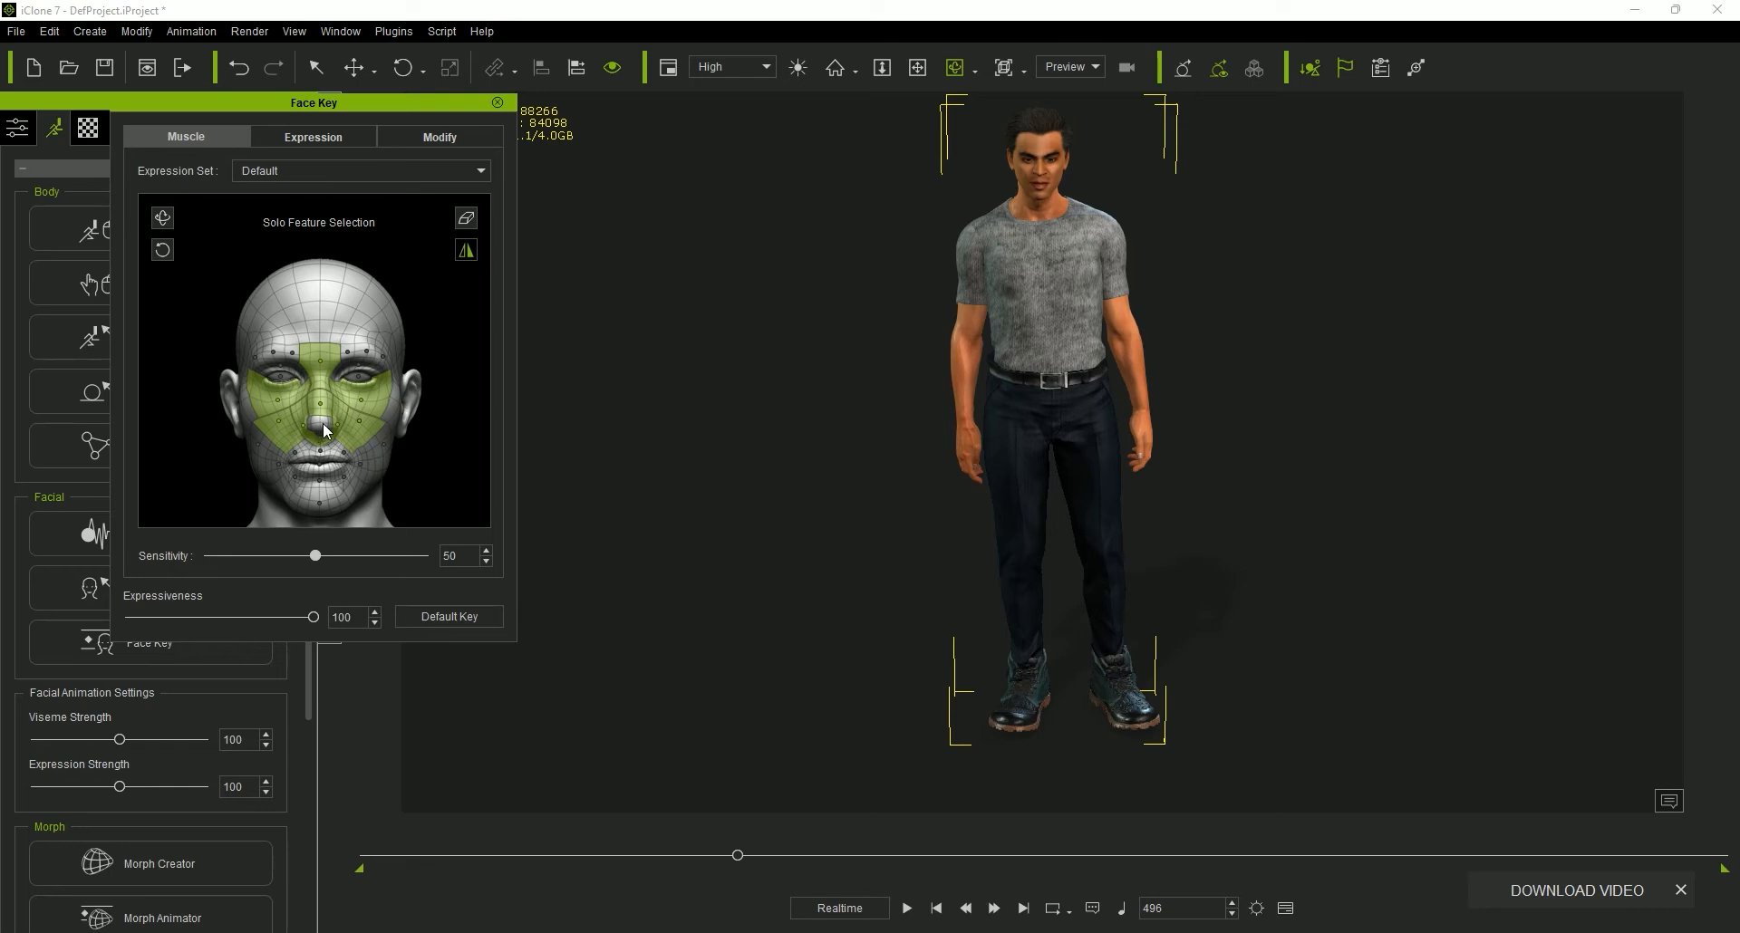
pyautogui.click(162, 219)
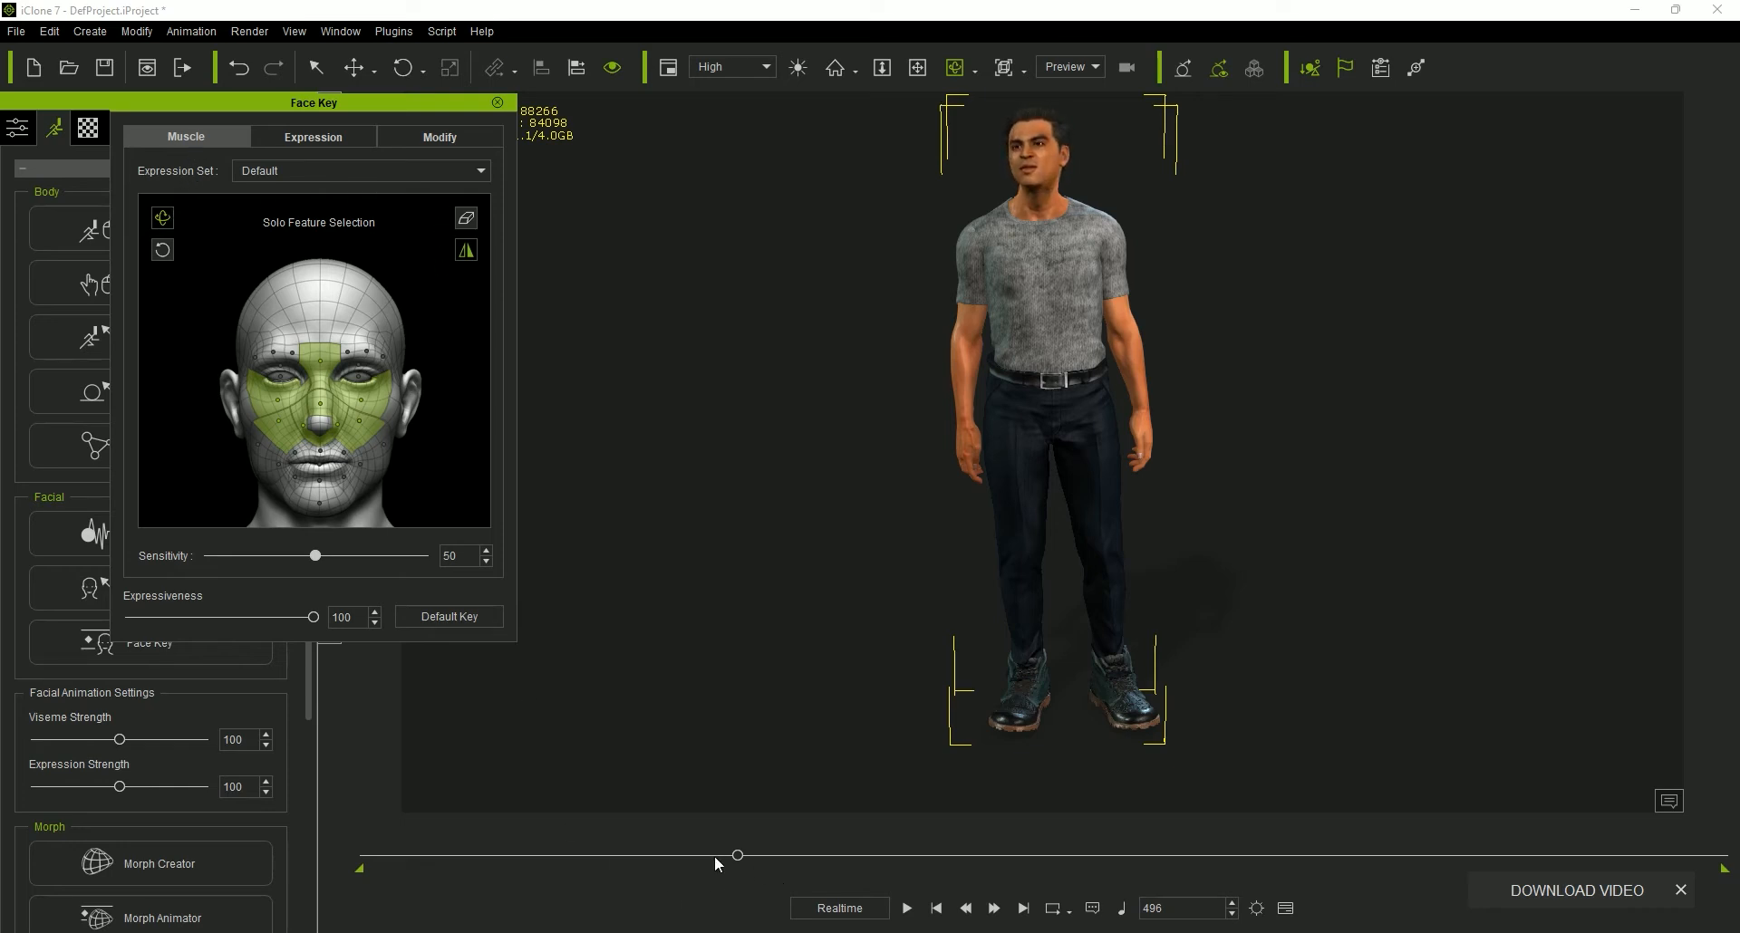
# Step: Move the playhead to frame 1200, shorten the project range to end at about frame 1205, and close Face Key
pyautogui.moveTo(737, 855); pyautogui.dragTo(775, 868)
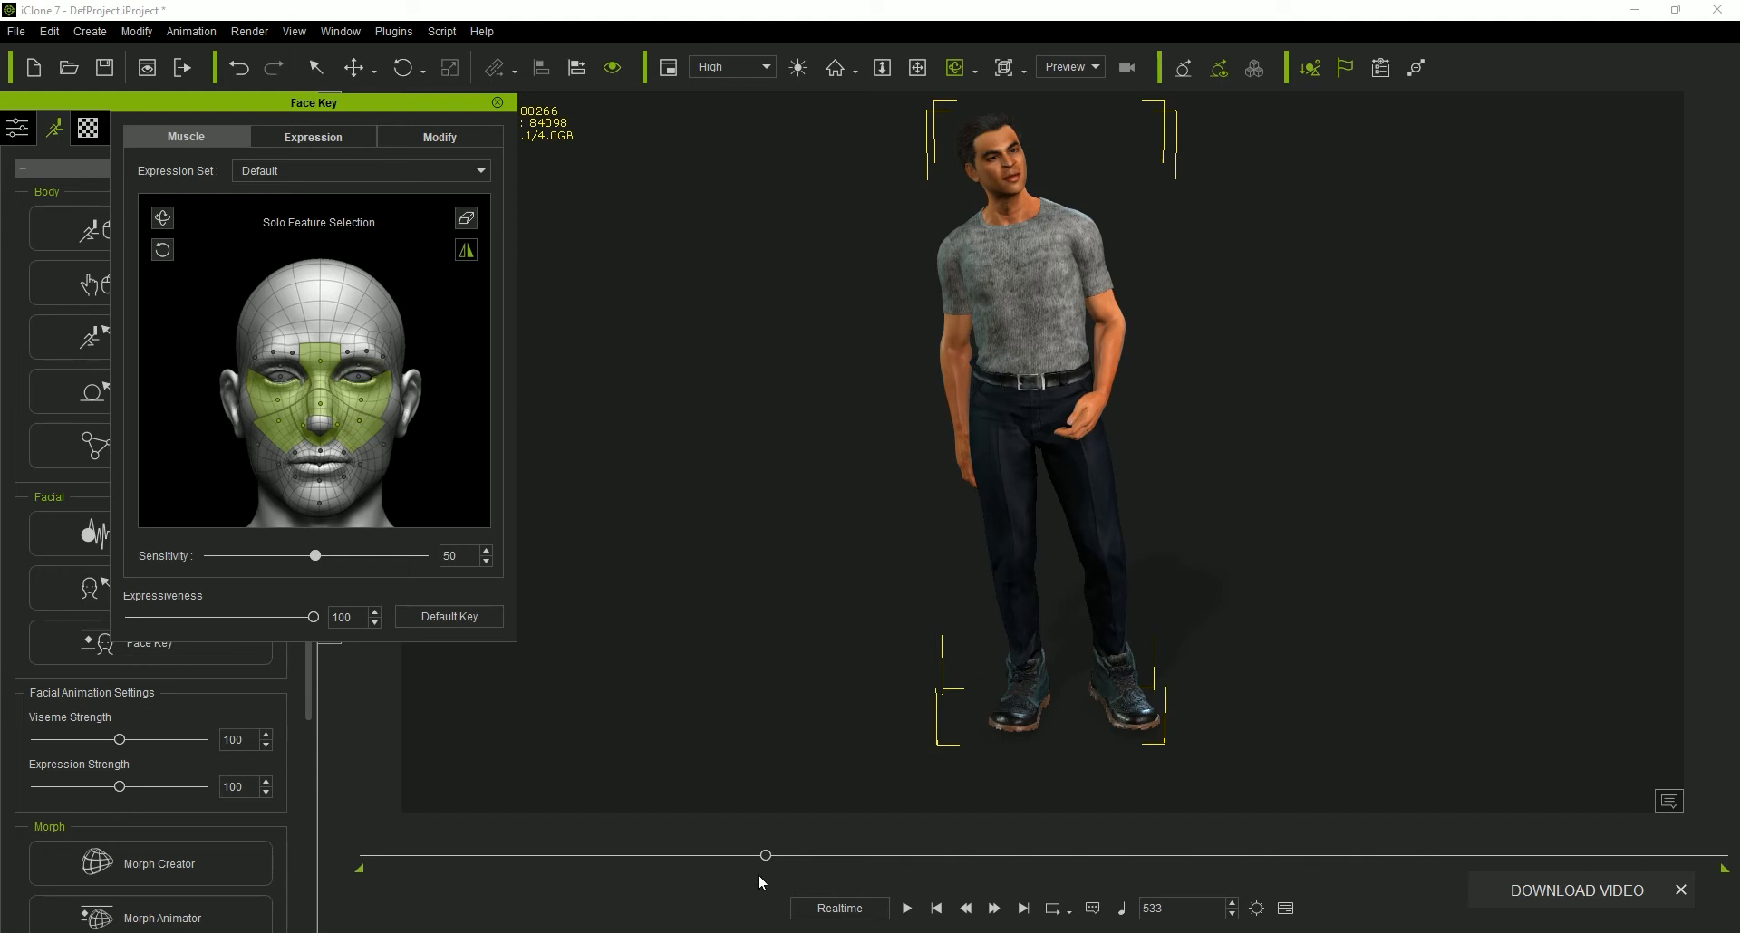
pyautogui.click(954, 68)
pyautogui.moveTo(765, 856); pyautogui.dragTo(867, 855)
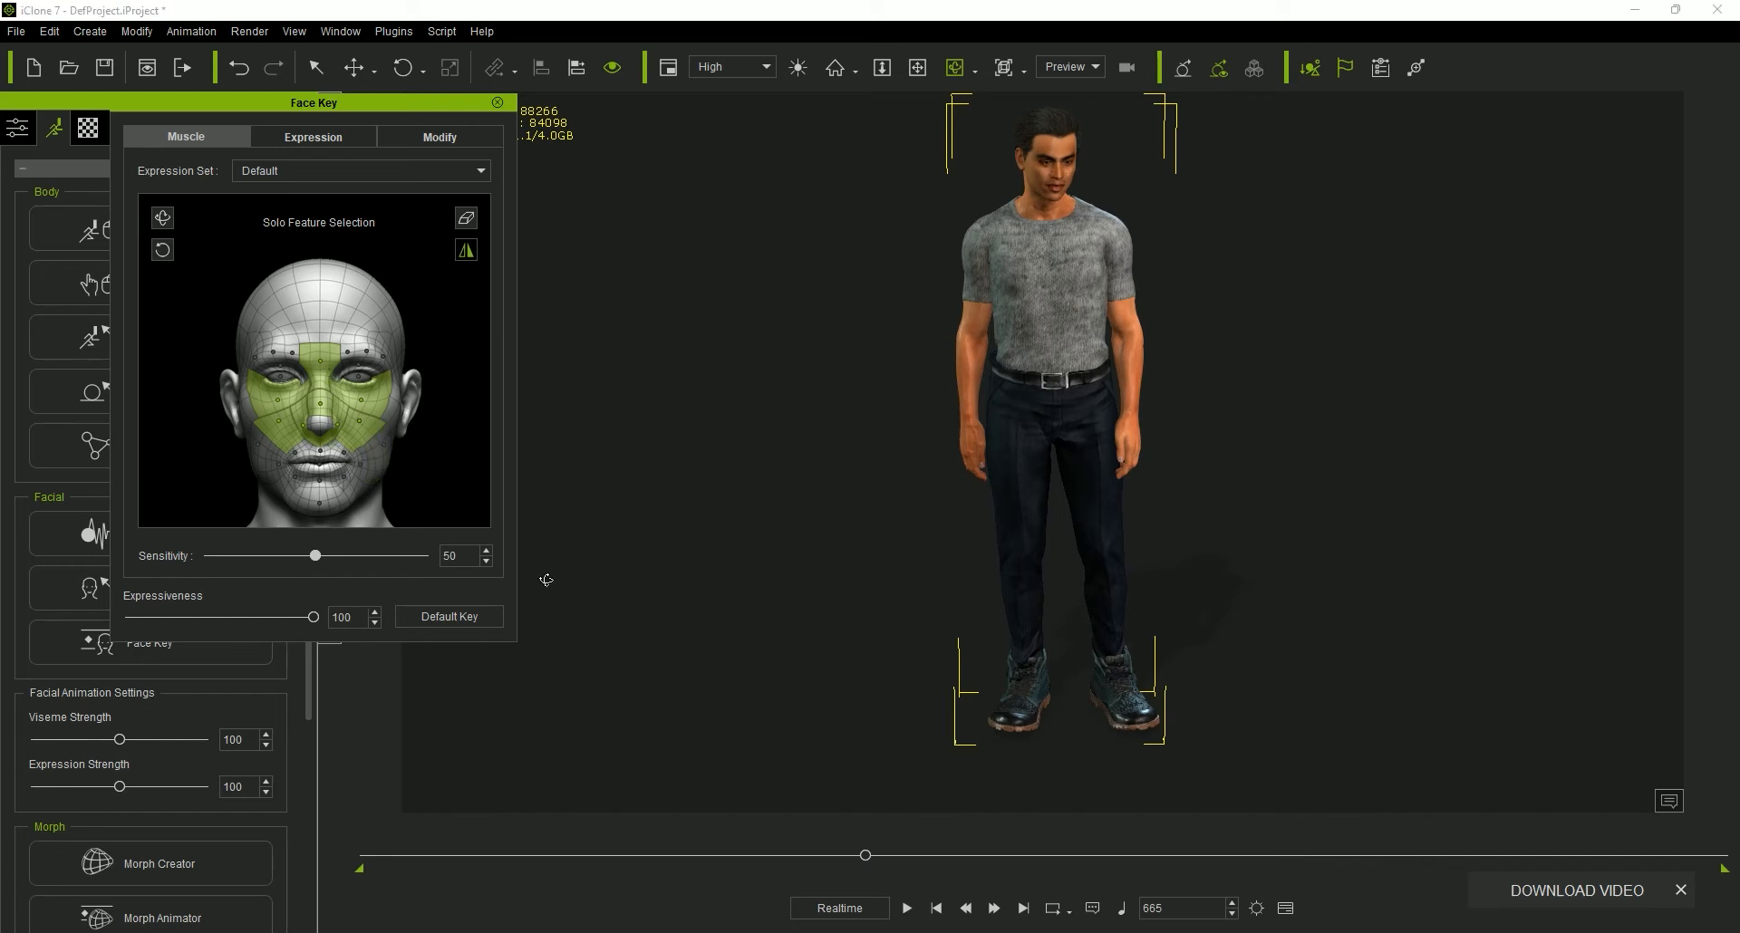
pyautogui.click(866, 856)
pyautogui.moveTo(889, 852); pyautogui.dragTo(1508, 870)
pyautogui.moveTo(1296, 873)
pyautogui.mouseDown()
pyautogui.moveTo(1147, 872)
pyautogui.moveTo(1270, 872)
pyautogui.mouseUp()
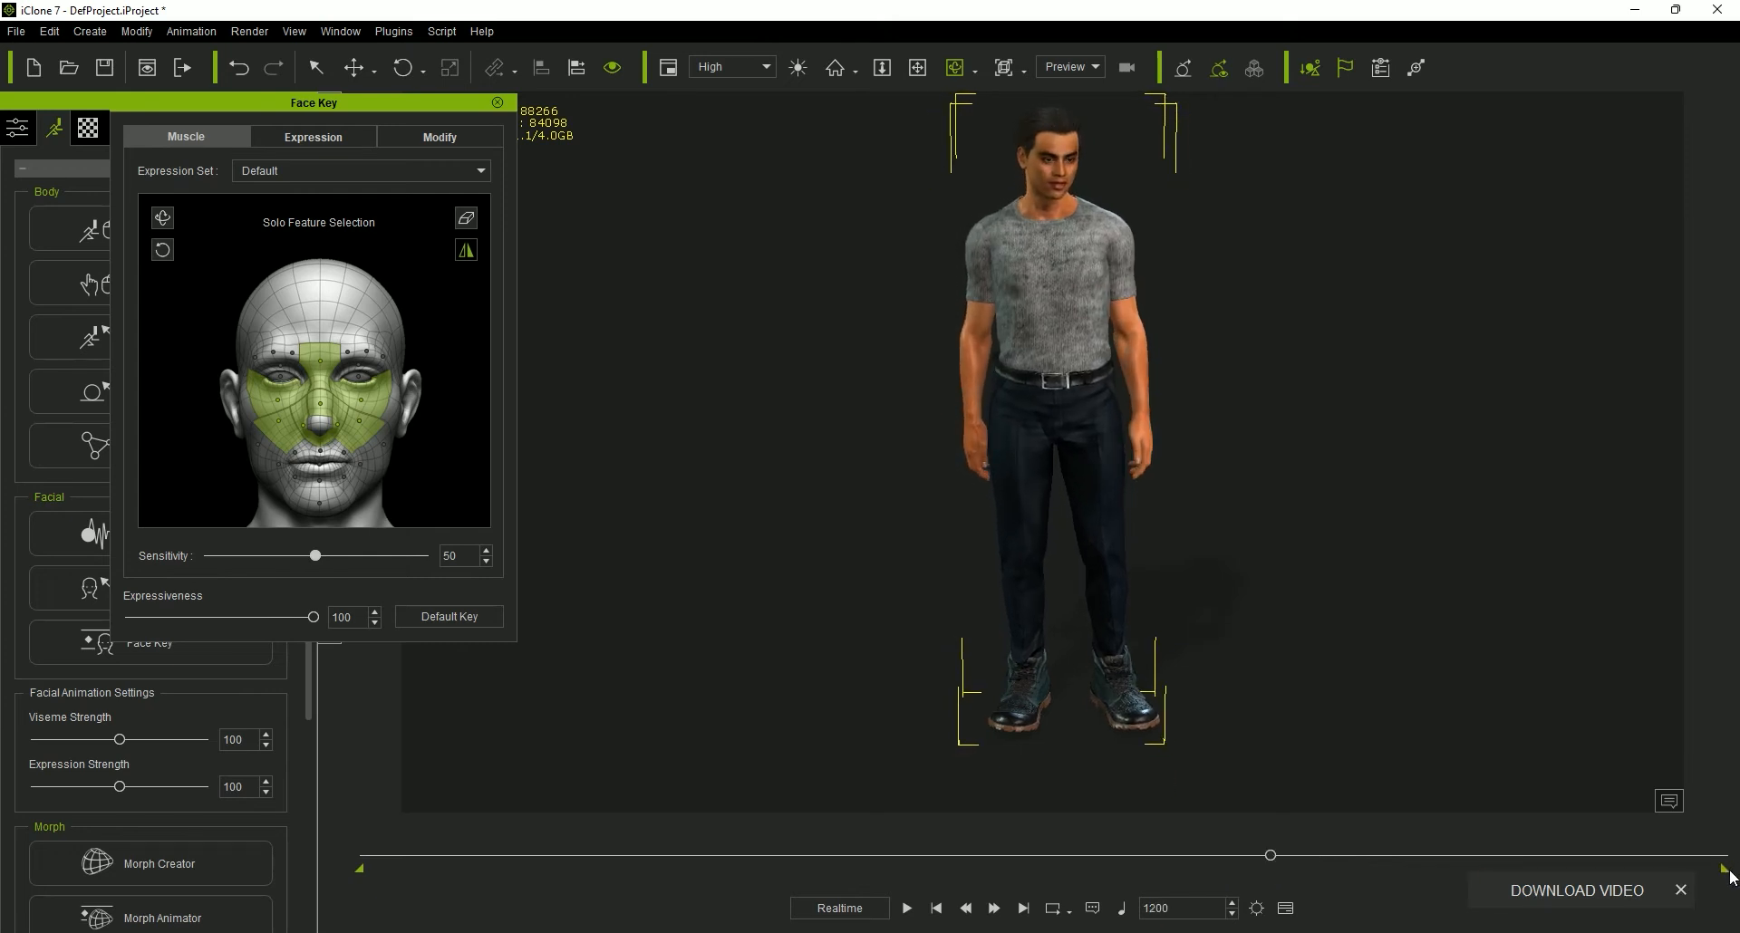
pyautogui.moveTo(1726, 870); pyautogui.dragTo(1276, 884)
pyautogui.click(498, 103)
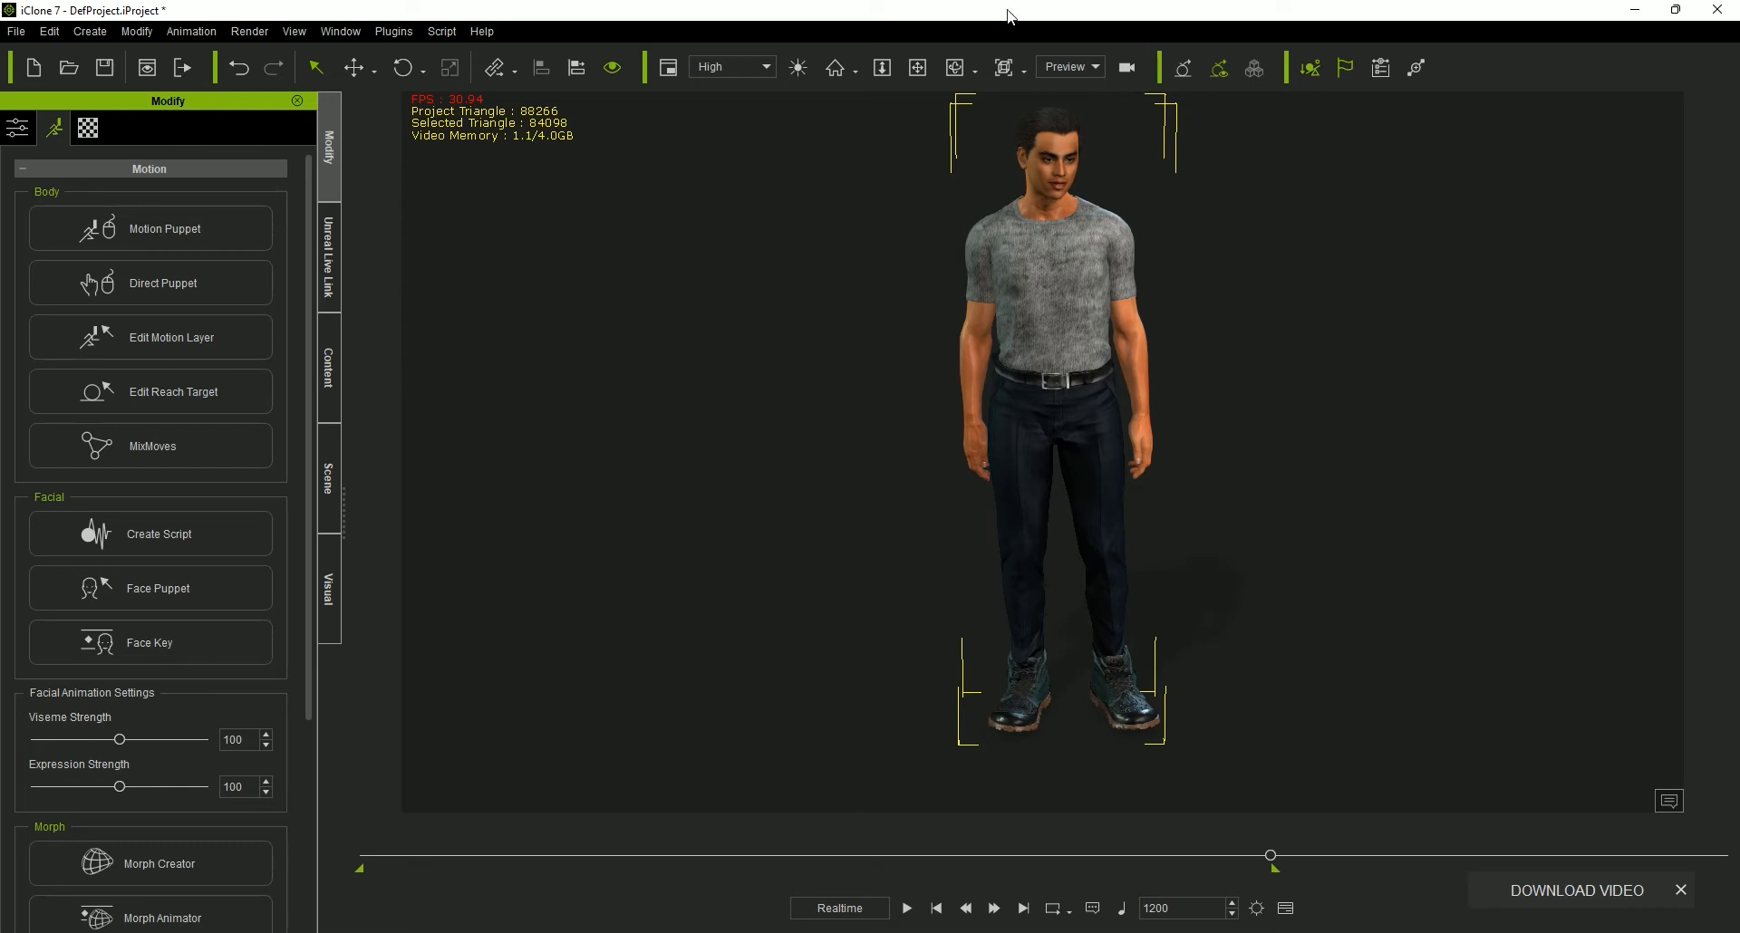
# Step: Open the FBX export, choose Range as the export range, and review the Unreal preset's advanced settings
pyautogui.click(16, 31)
pyautogui.moveTo(94, 154)
pyautogui.moveTo(96, 182)
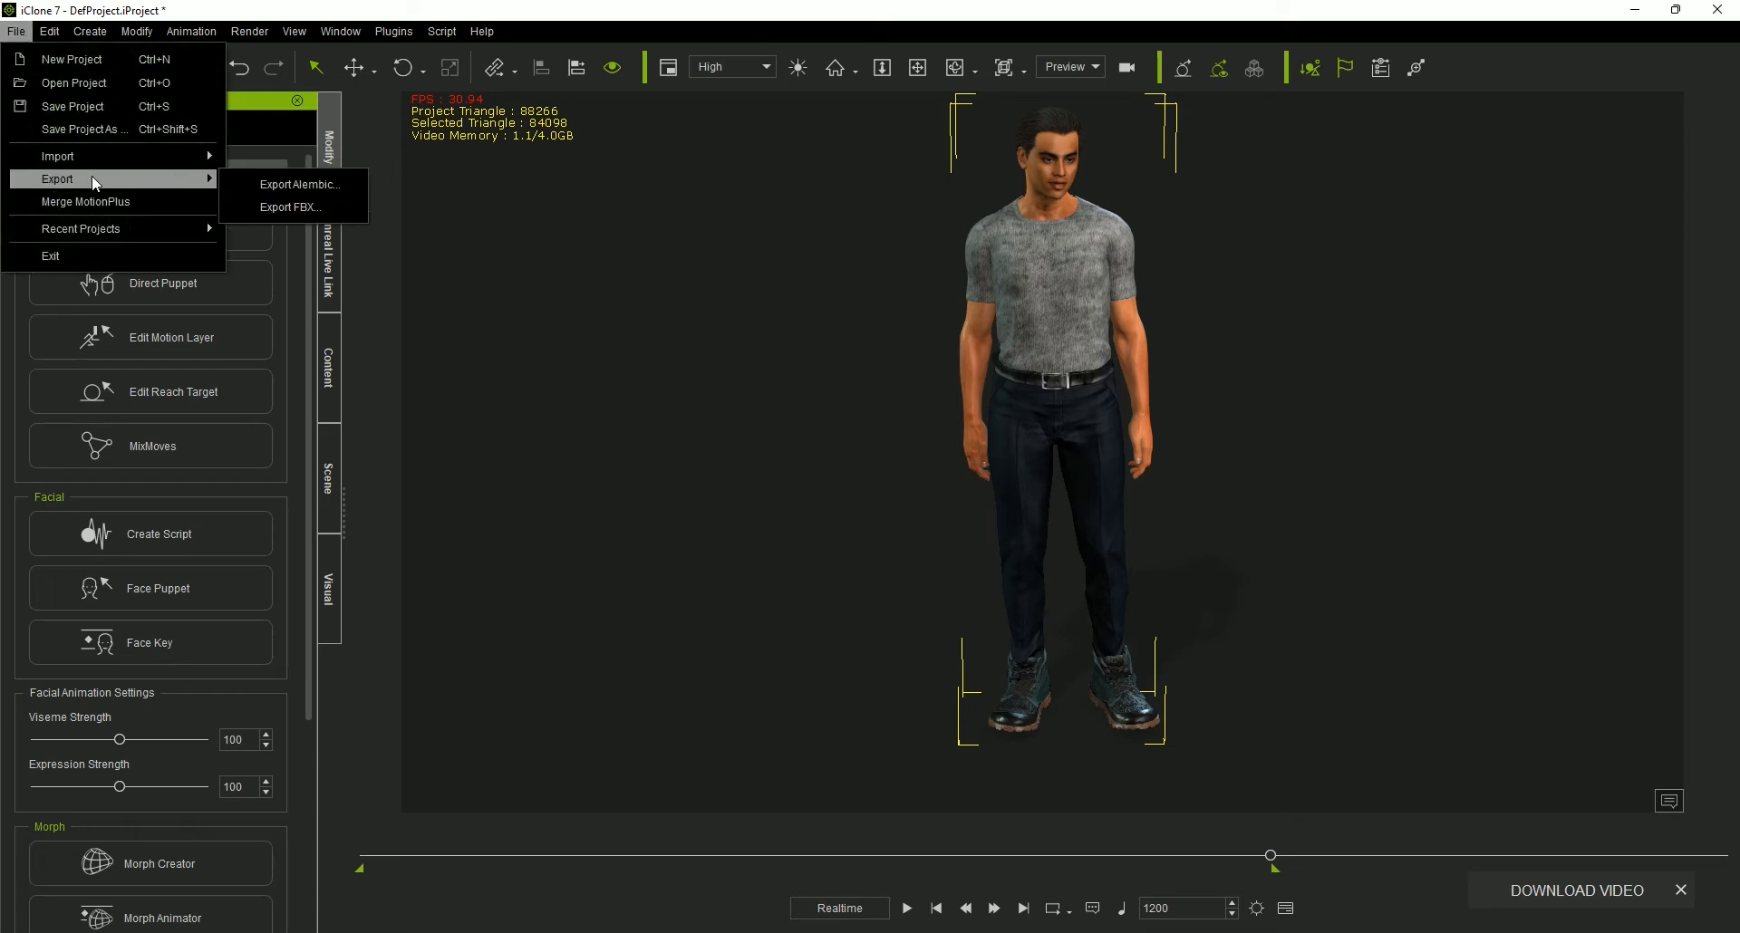
pyautogui.click(291, 208)
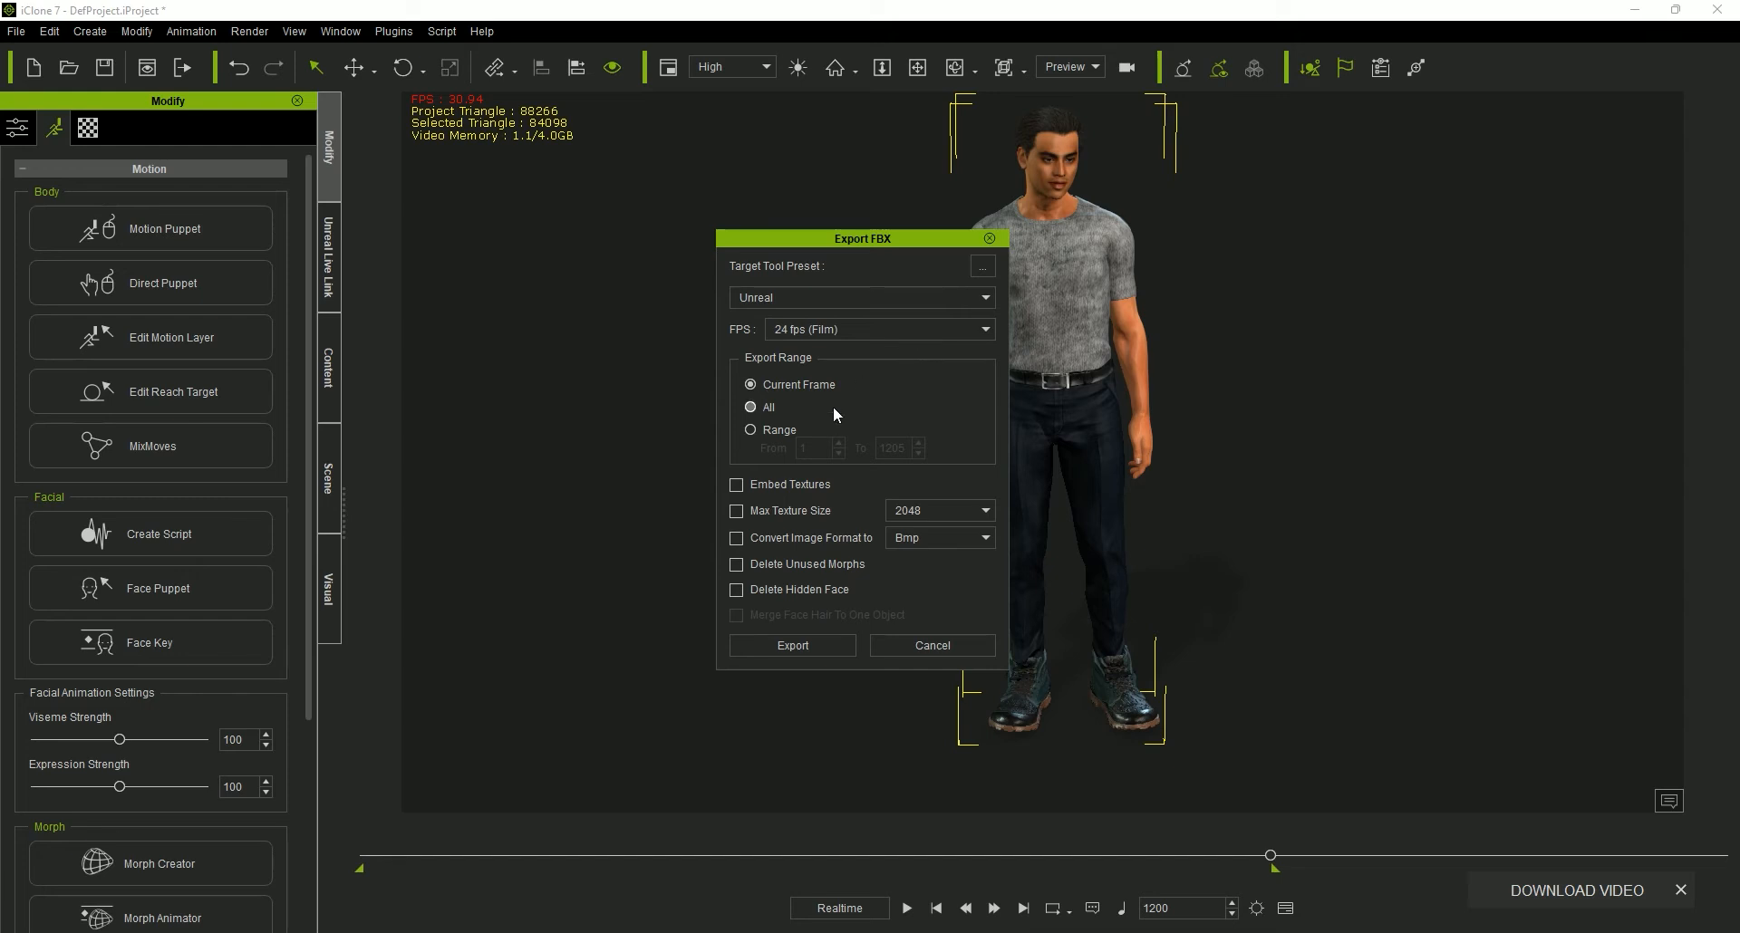
pyautogui.click(750, 430)
pyautogui.click(990, 267)
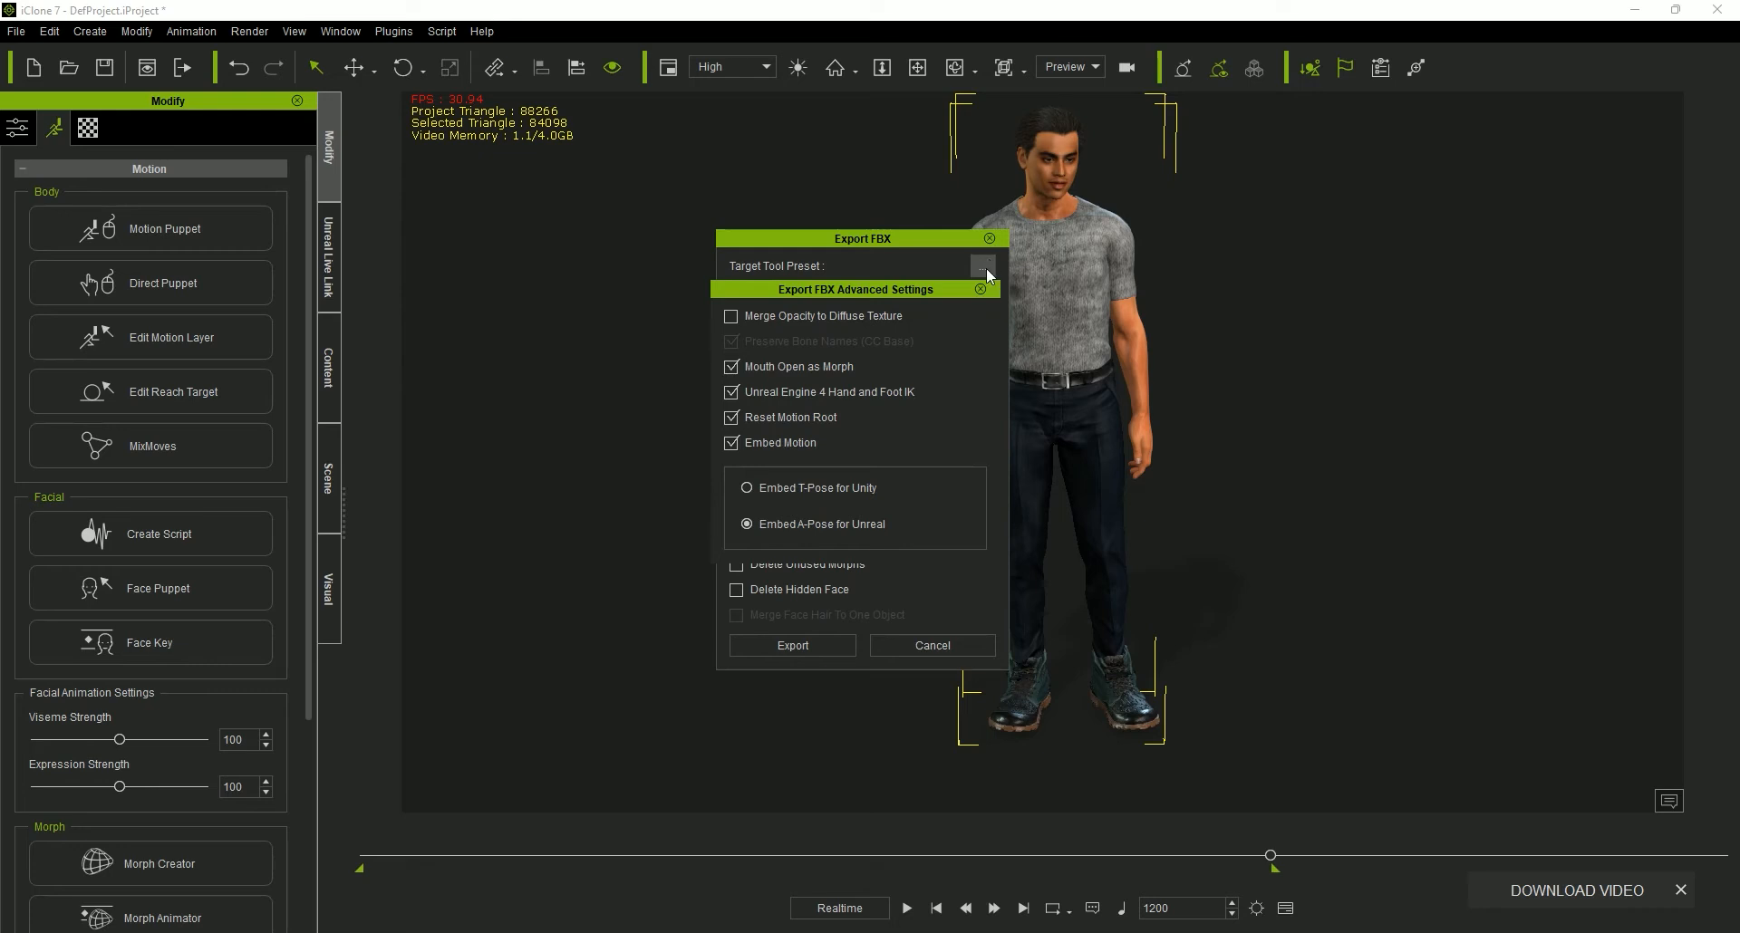
pyautogui.click(980, 290)
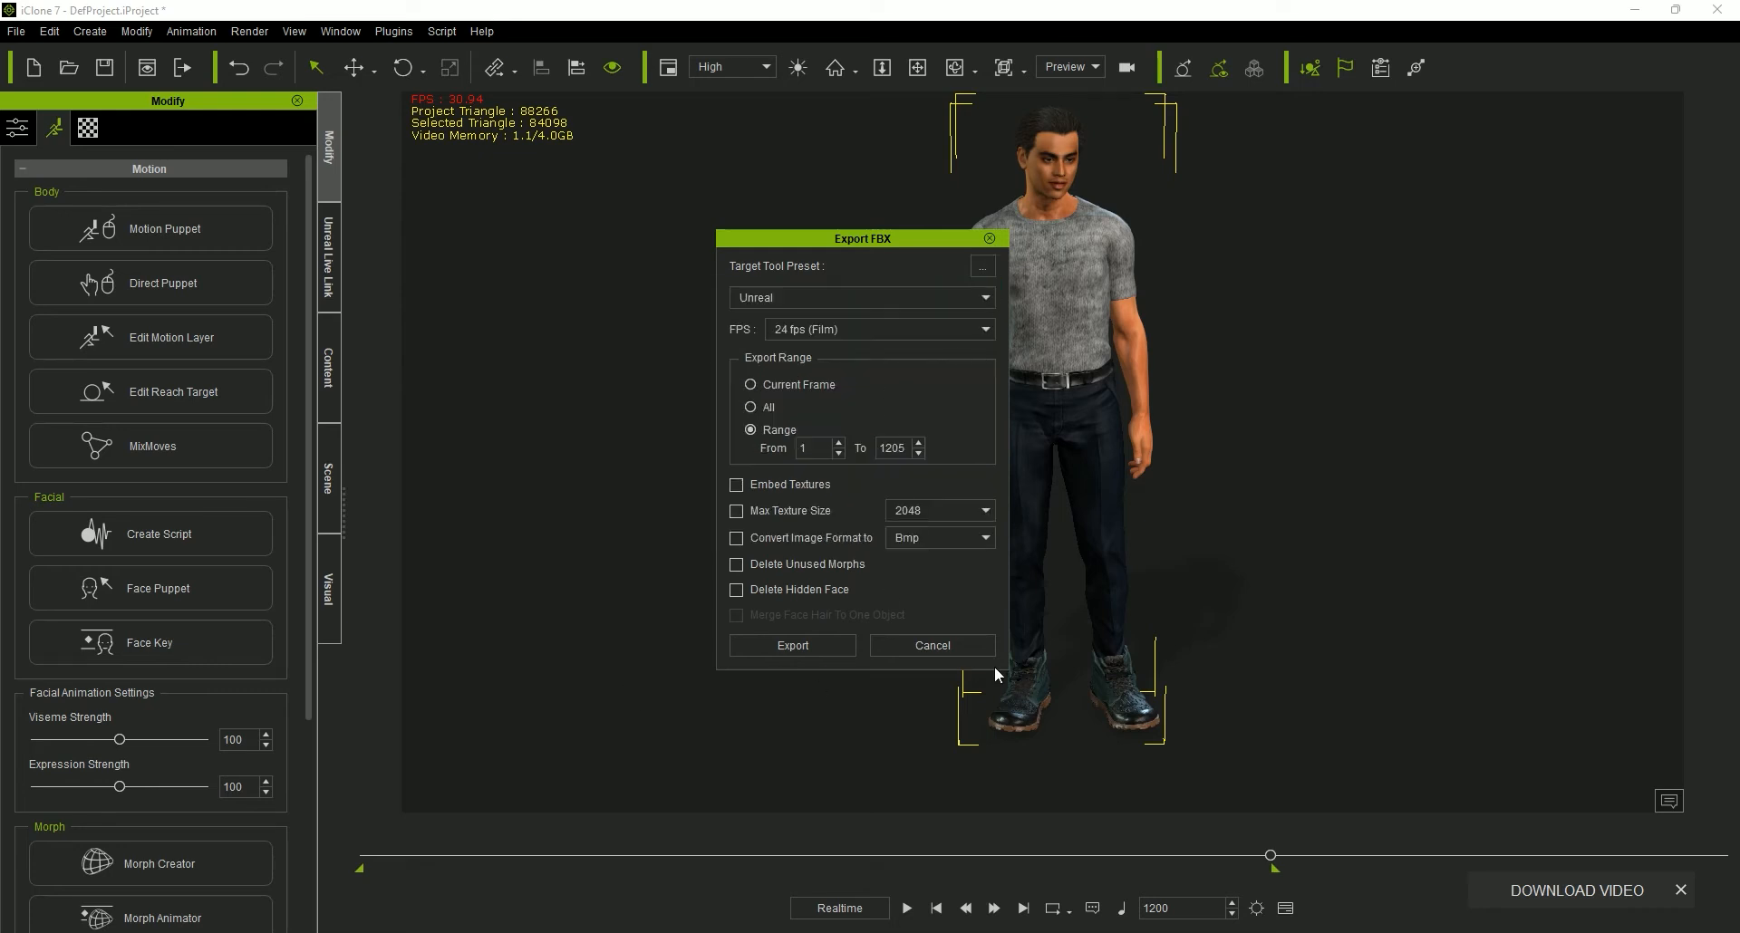
# Step: Export the avatar to the Desktop as an FBX file named Indian_College_Boy
pyautogui.click(813, 641)
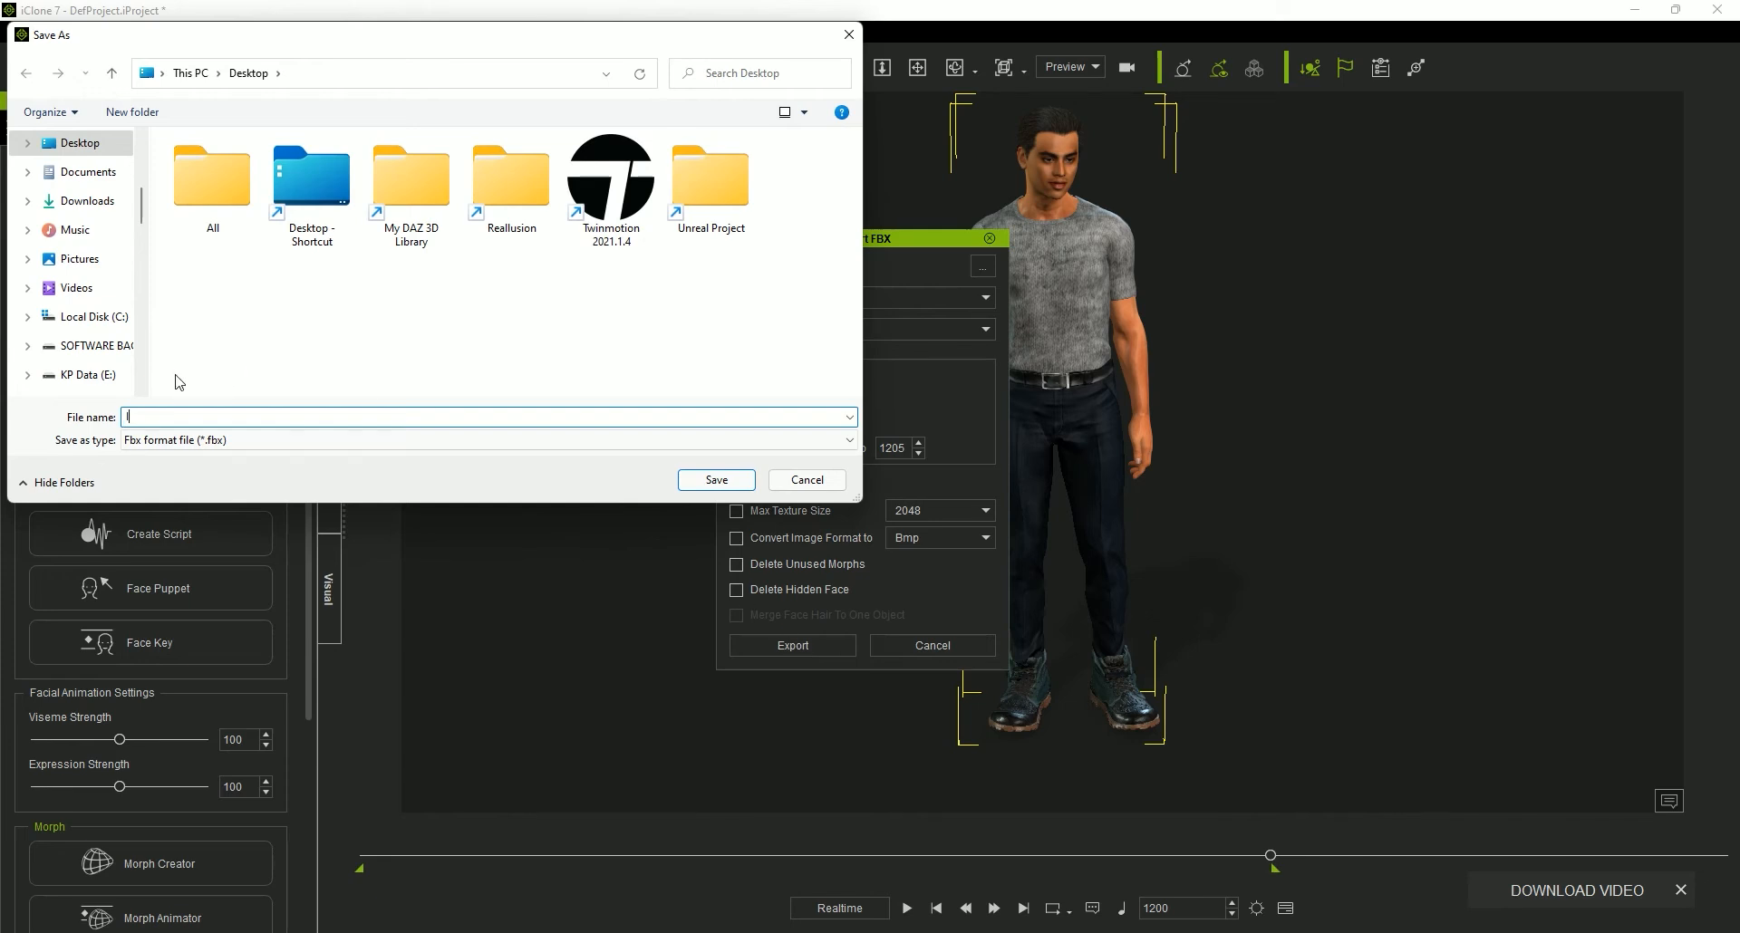
pyautogui.write('Indian_College_Boy')
pyautogui.click(716, 480)
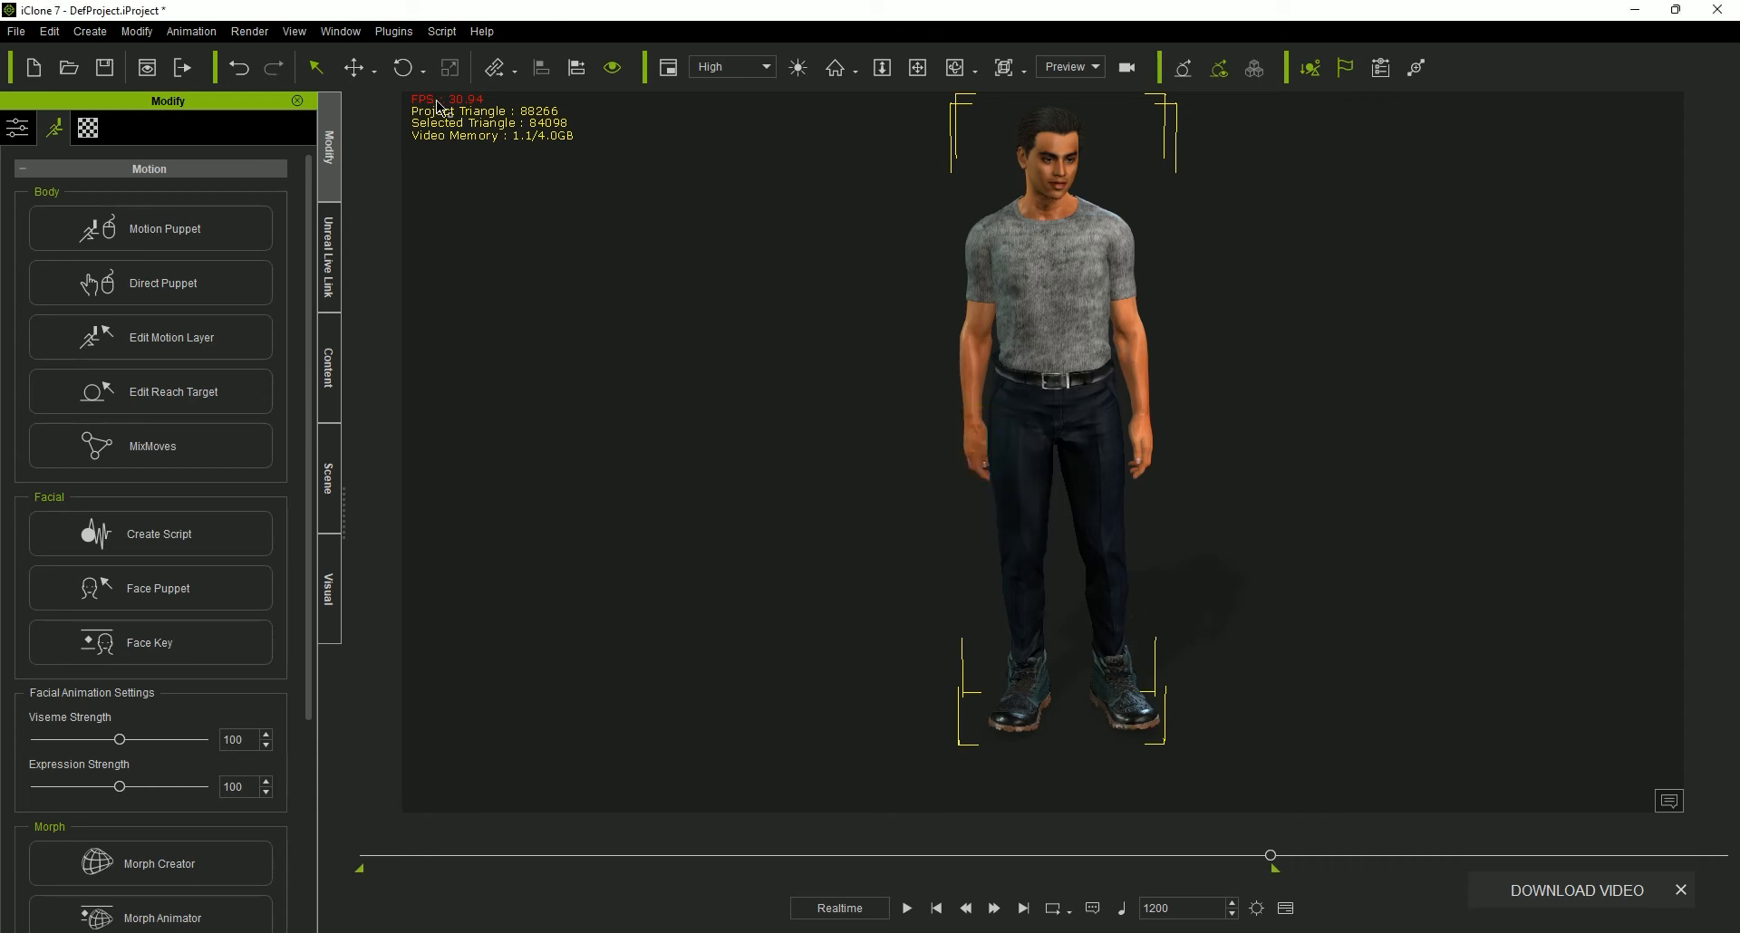
pyautogui.click(400, 31)
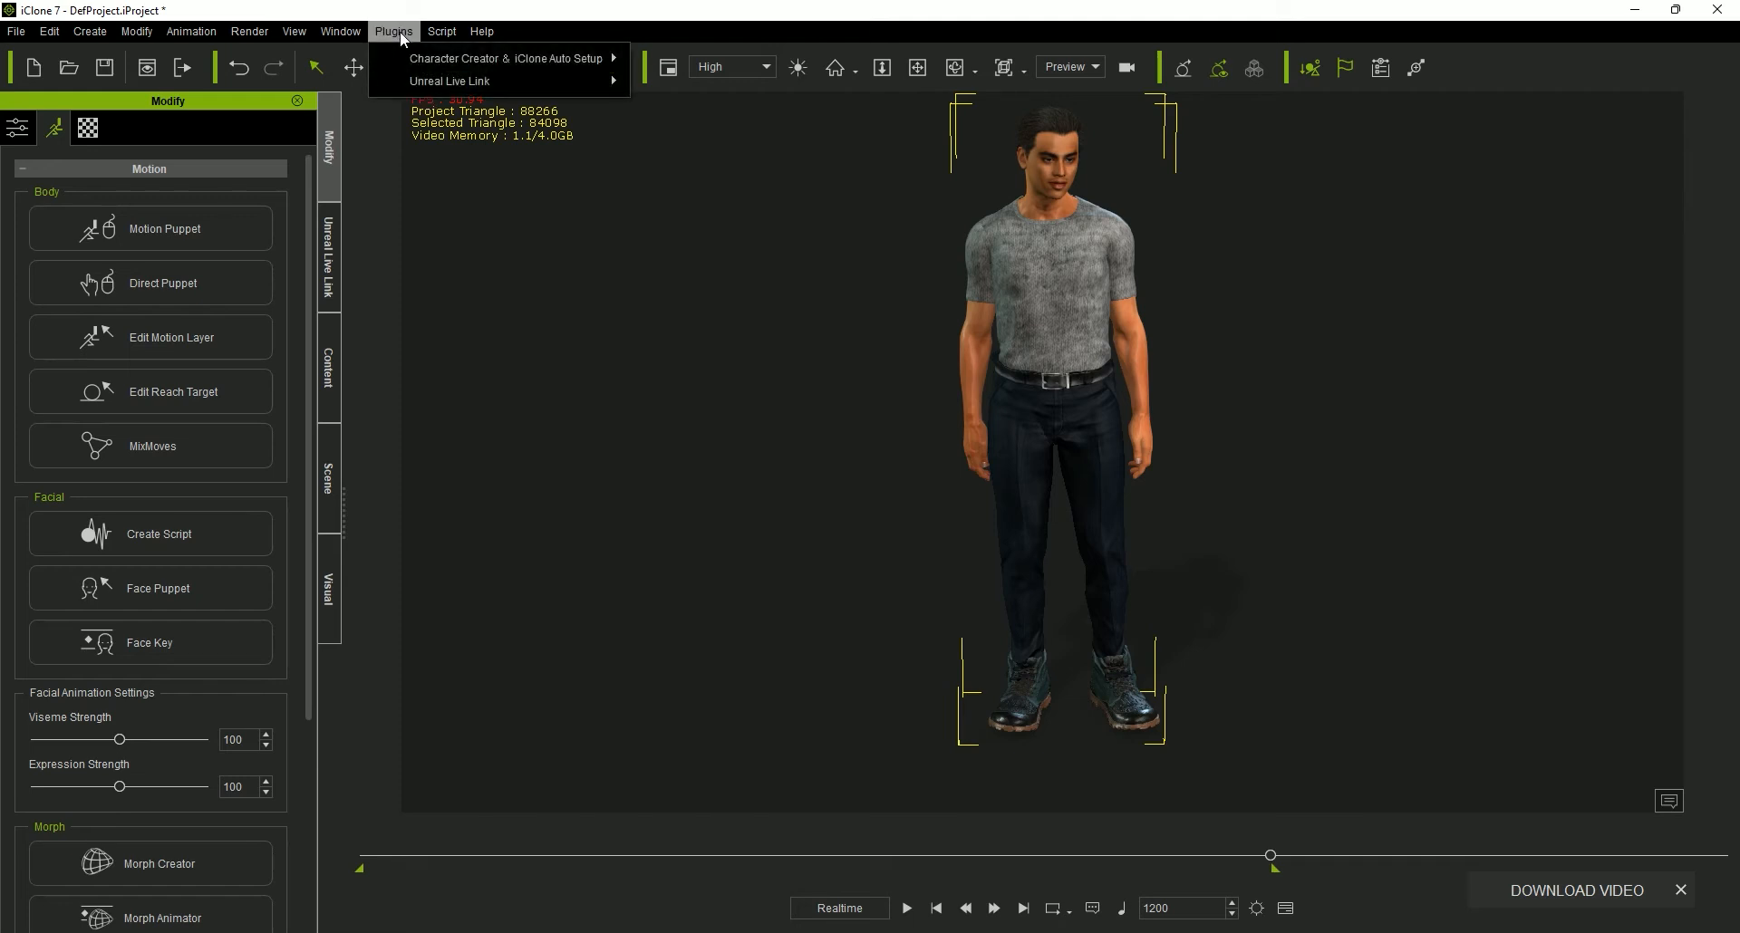
pyautogui.moveTo(409, 61)
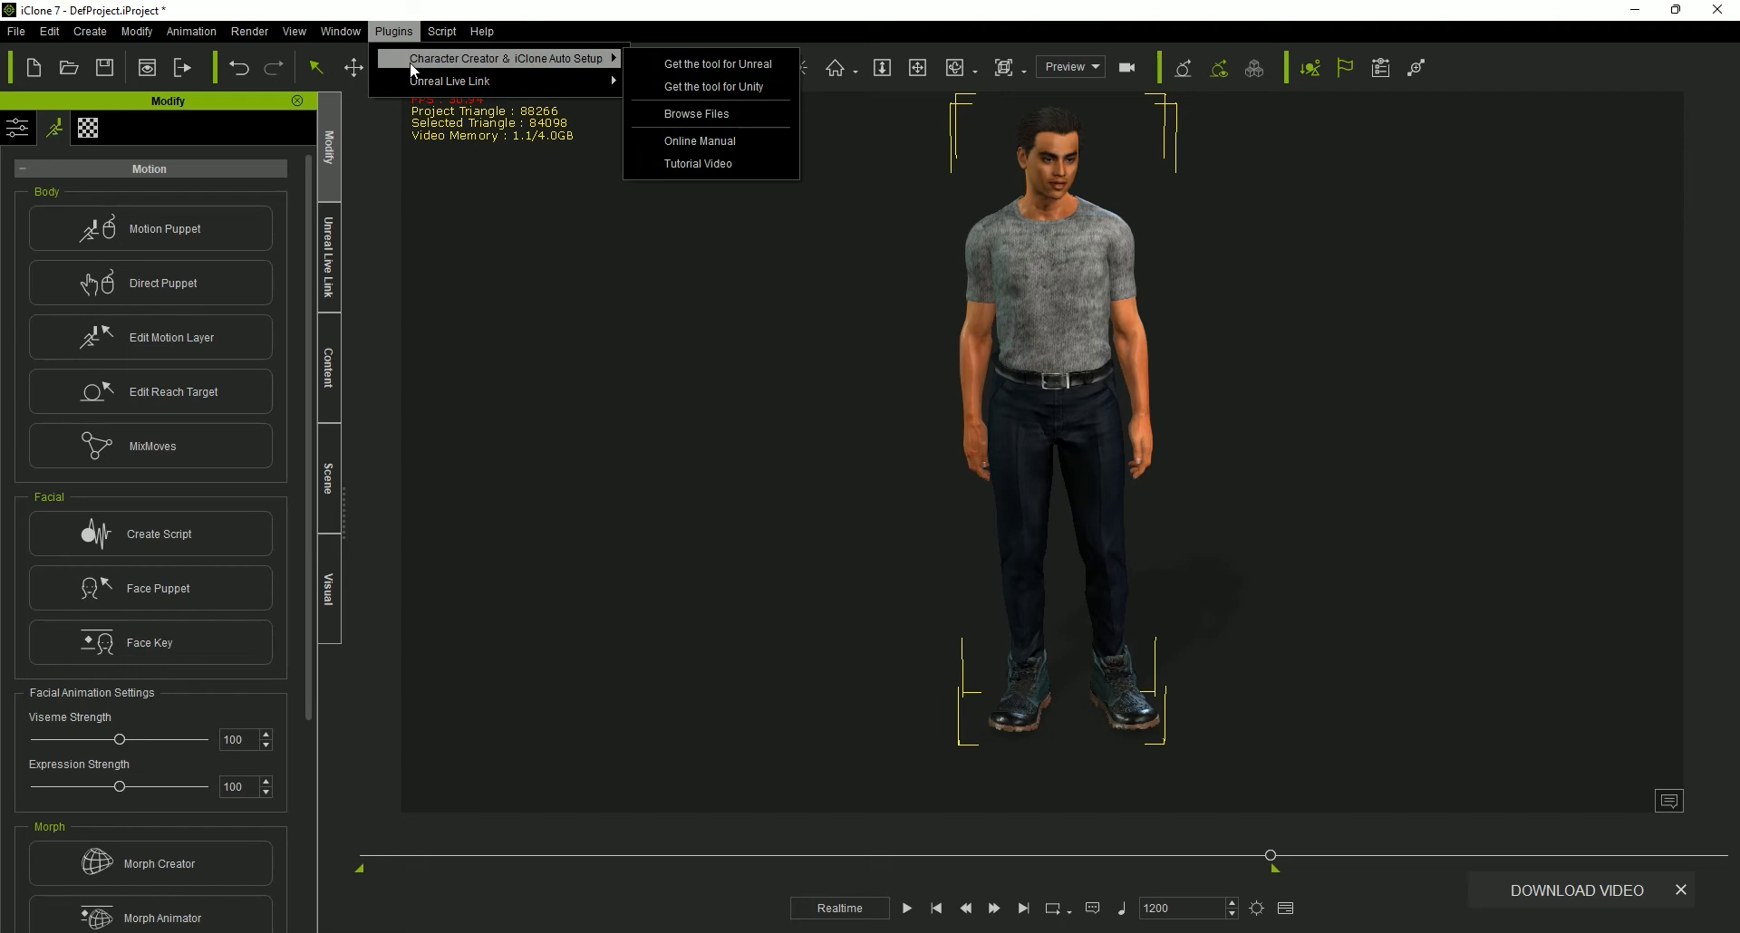
pyautogui.click(403, 31)
pyautogui.click(587, 249)
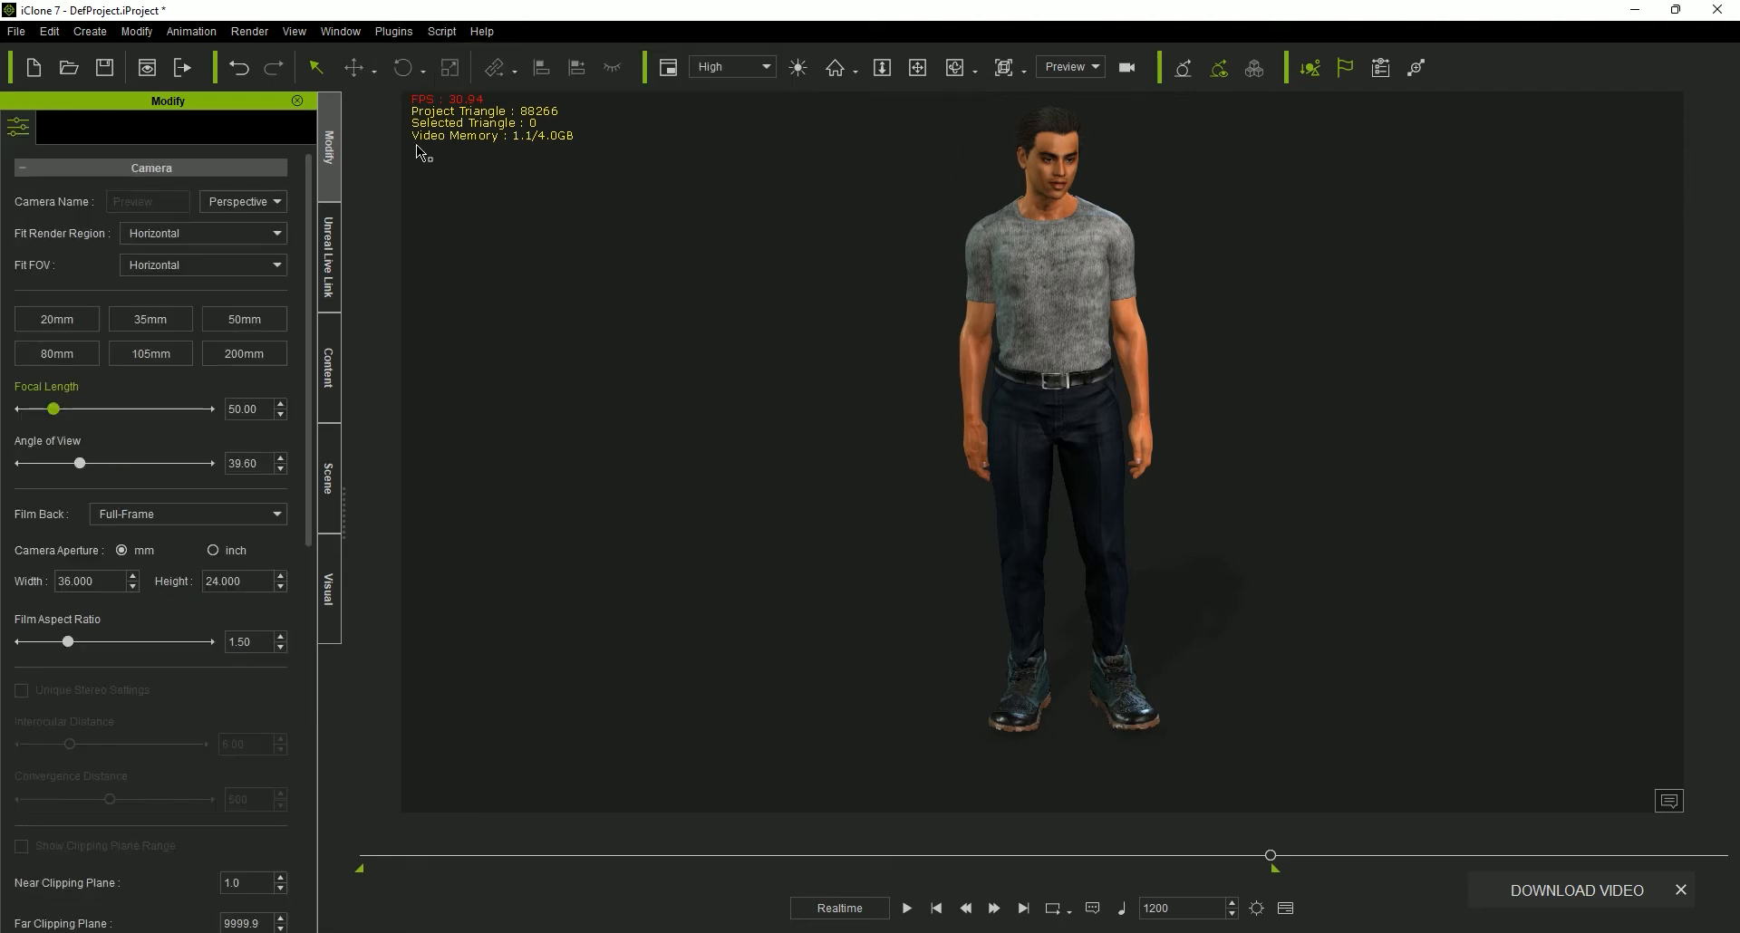
# Step: Browse the Character Creator & iClone Auto Setup plugin files and open the Unreal folder's Auto Setup 1.22 for Unreal 4.27
pyautogui.click(397, 33)
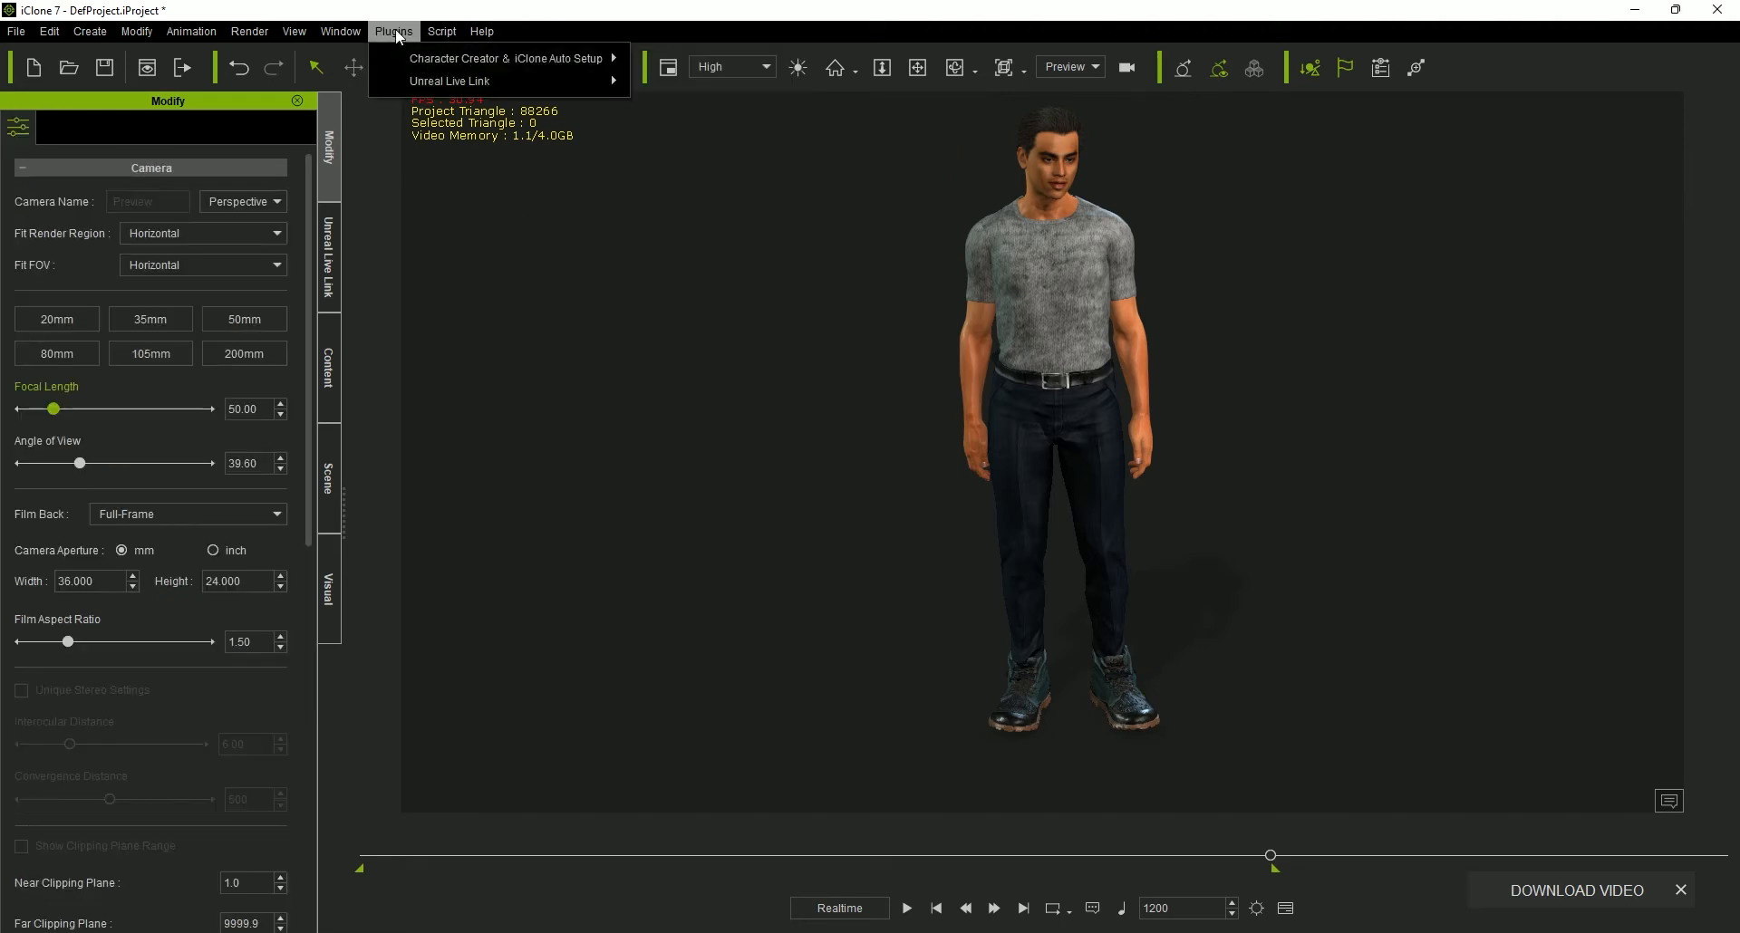
pyautogui.moveTo(399, 64)
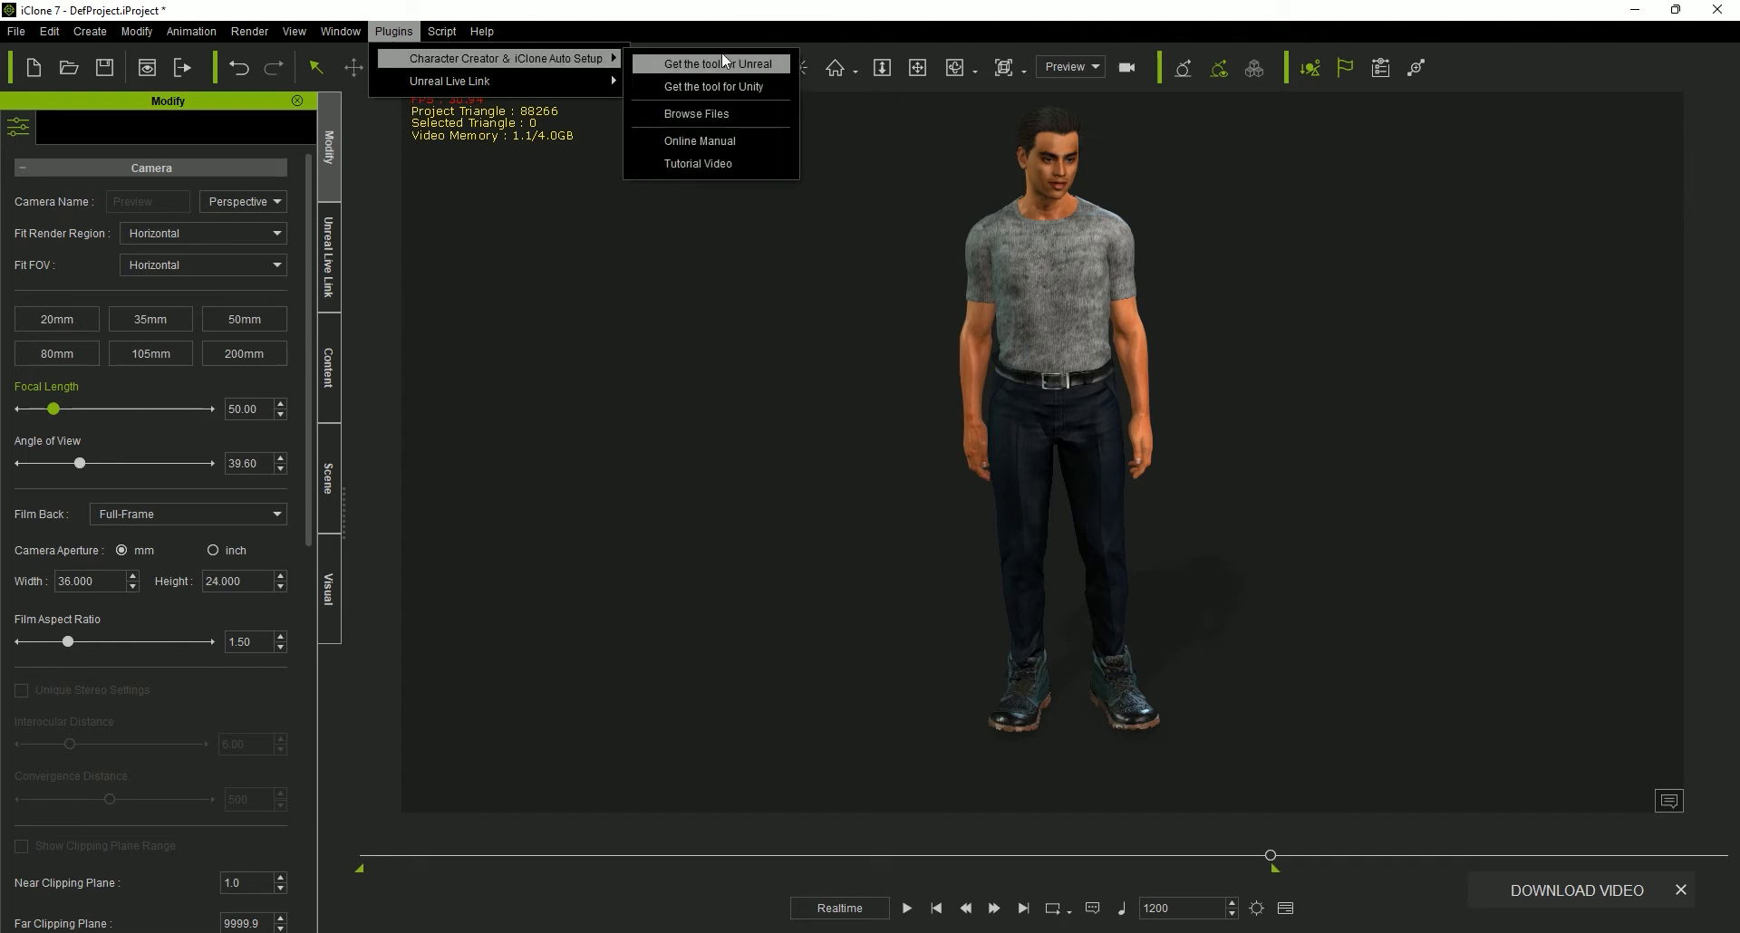
pyautogui.moveTo(435, 33)
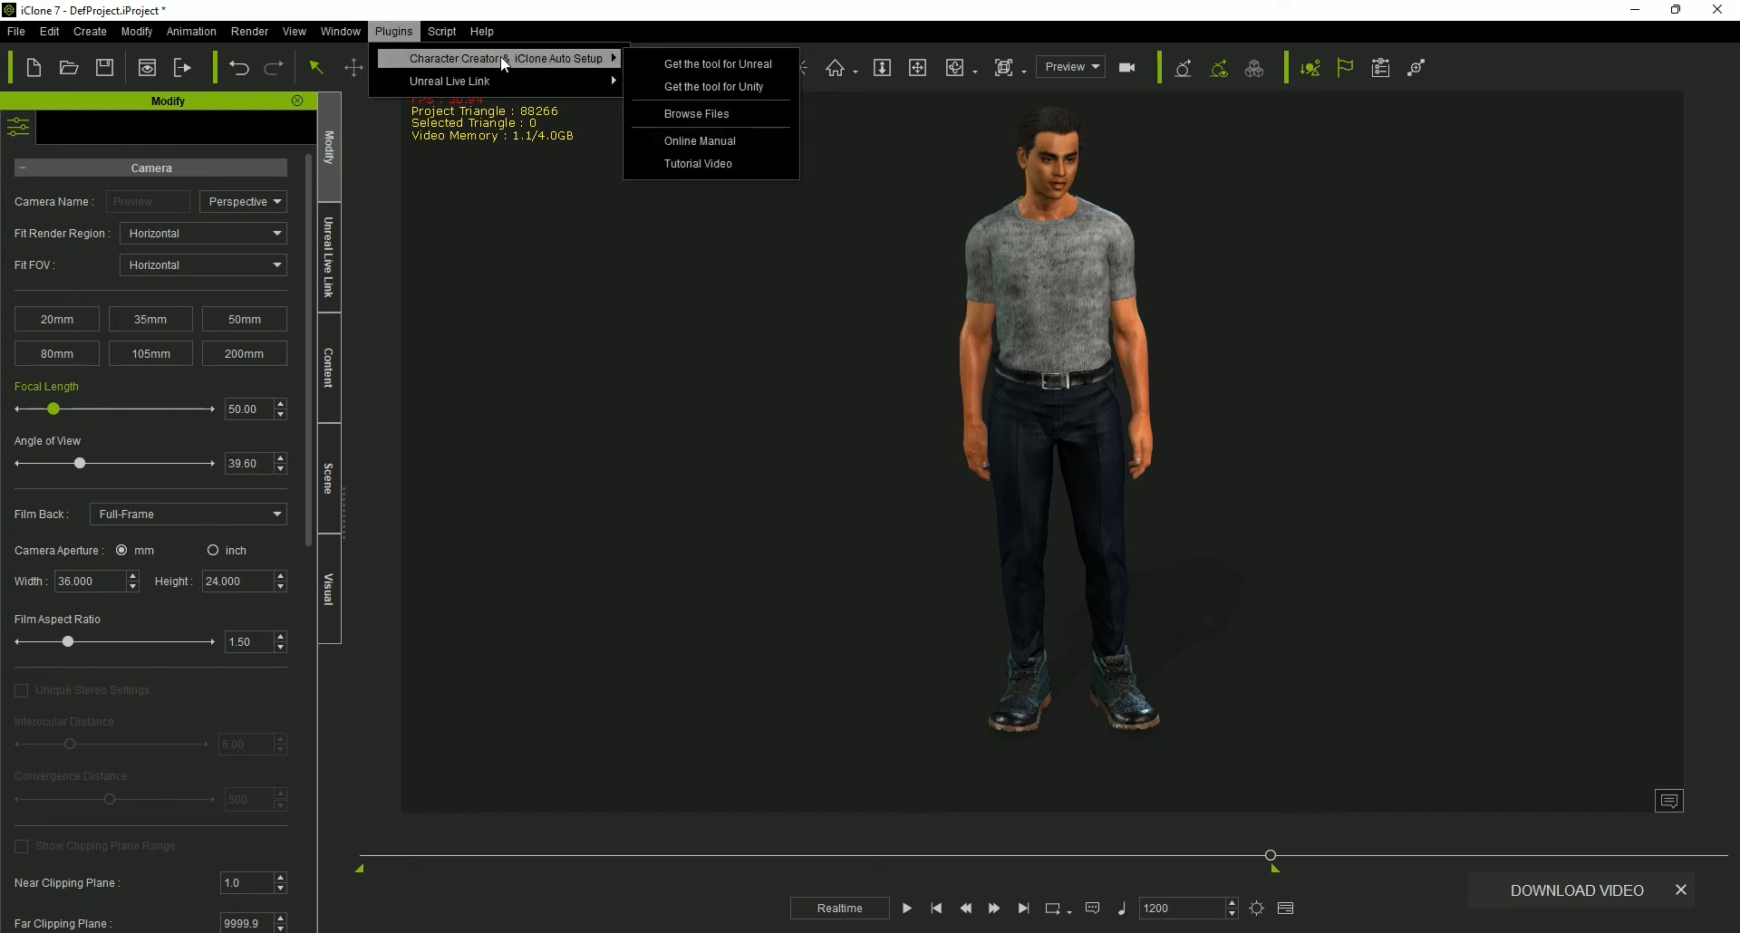
pyautogui.click(692, 114)
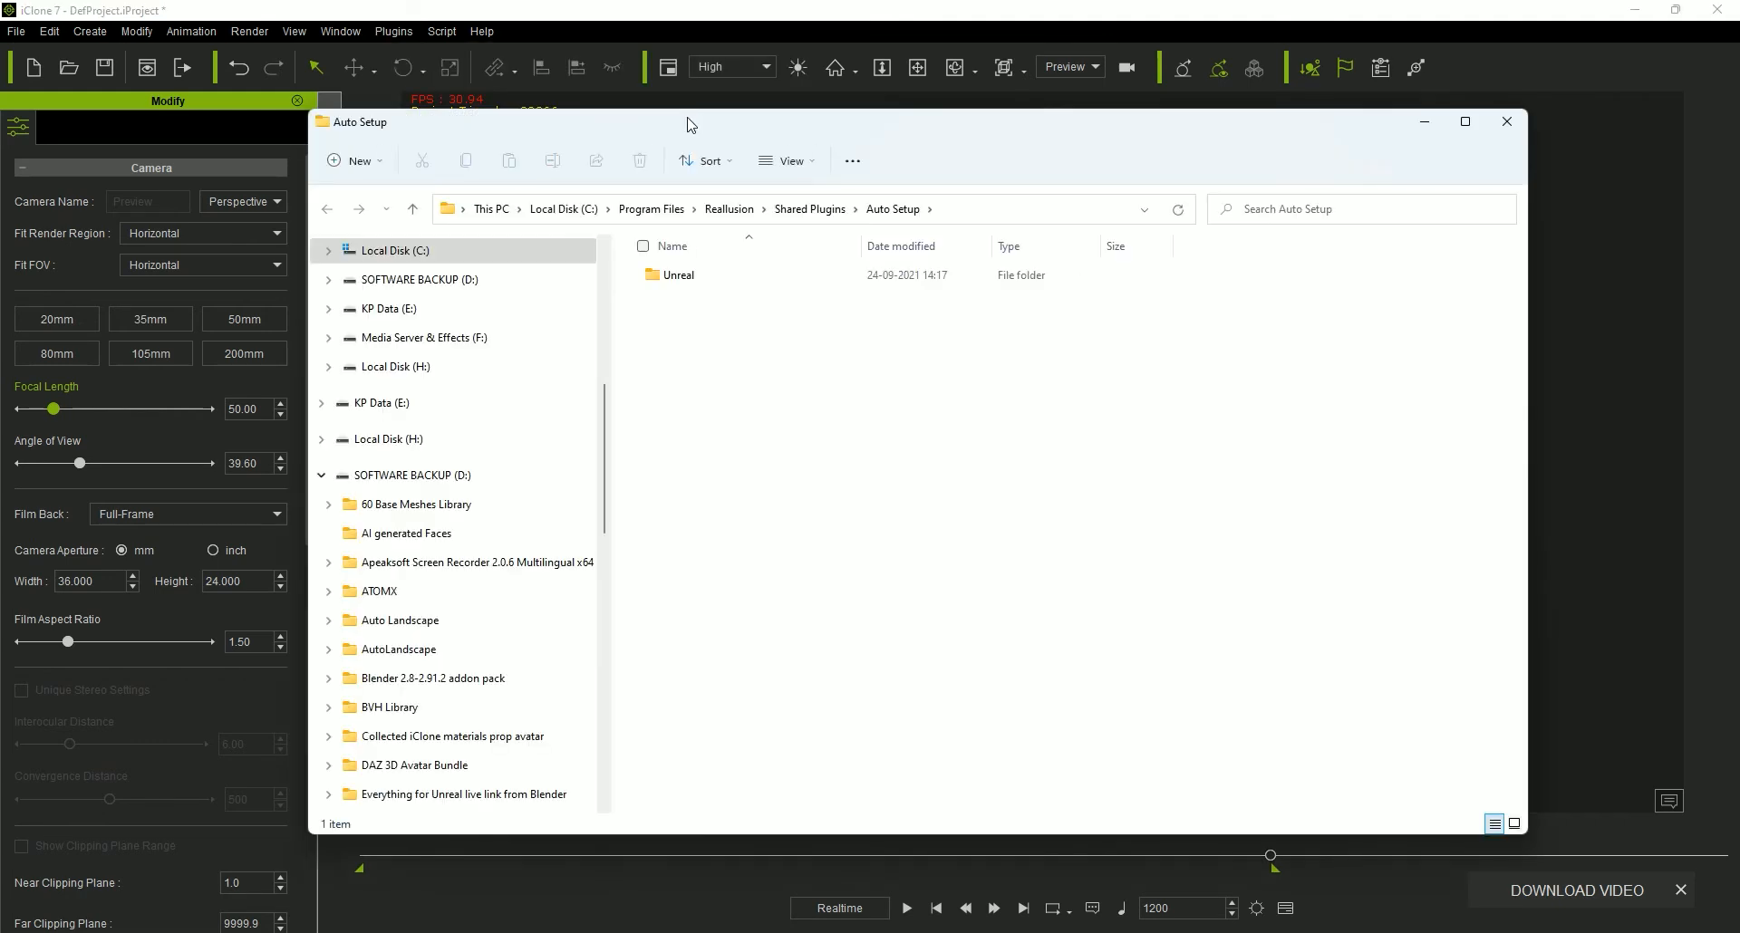
pyautogui.click(684, 285)
pyautogui.doubleClick(685, 285)
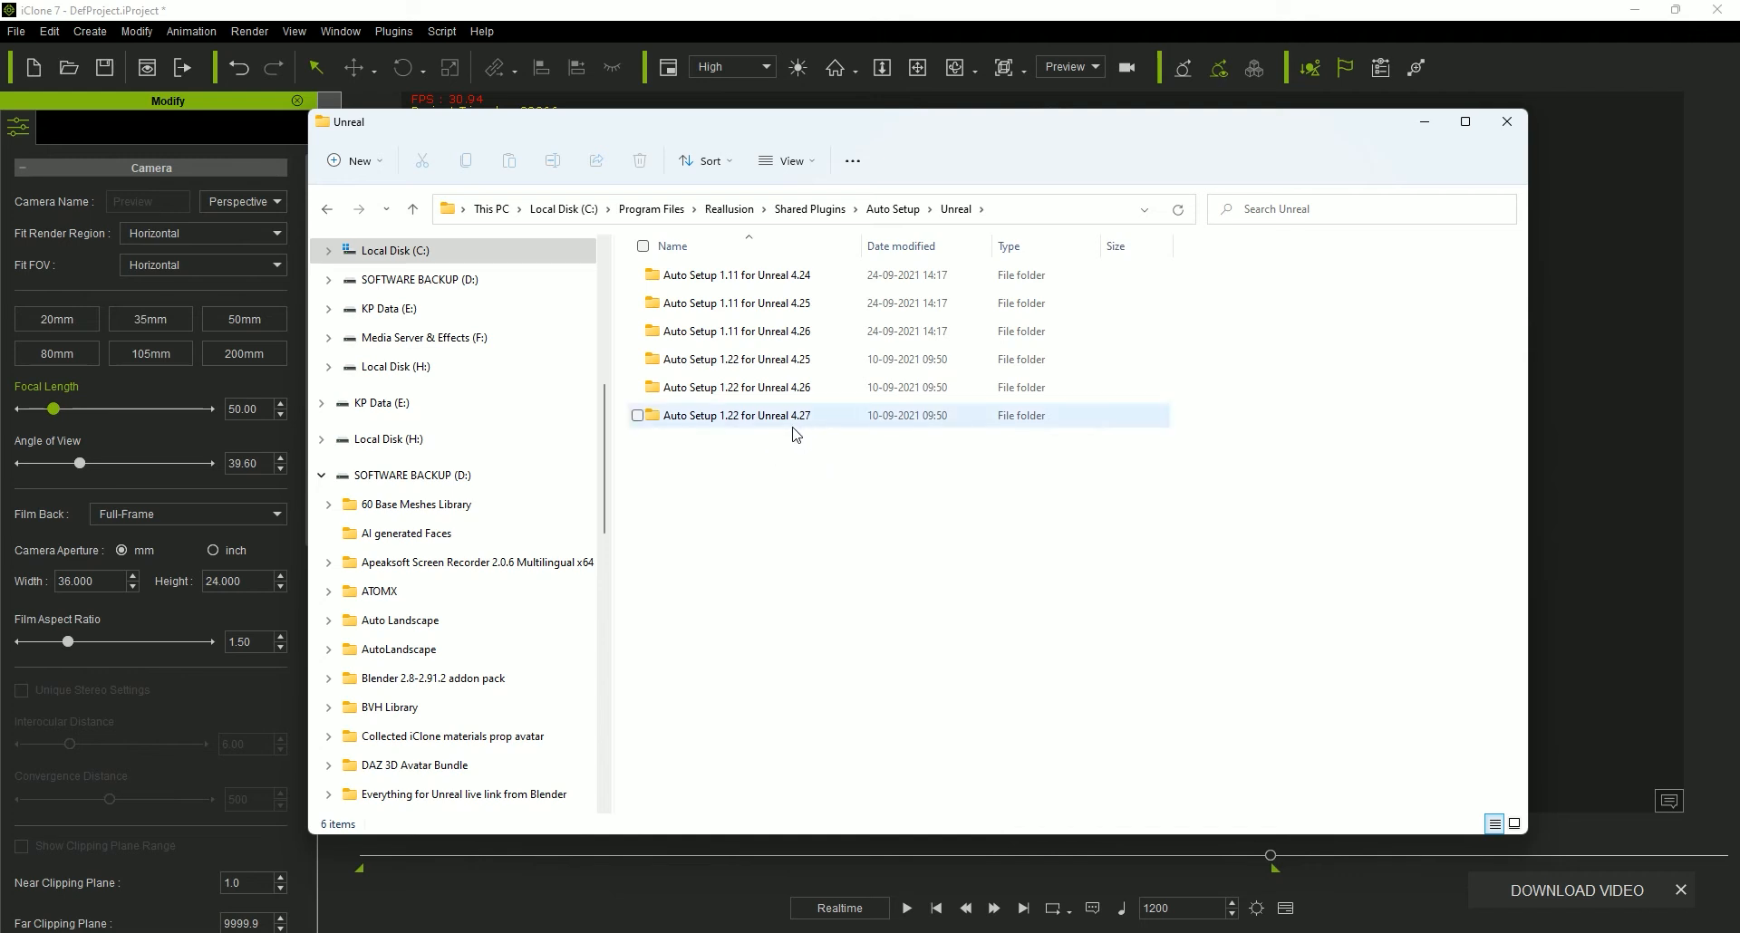
pyautogui.doubleClick(719, 419)
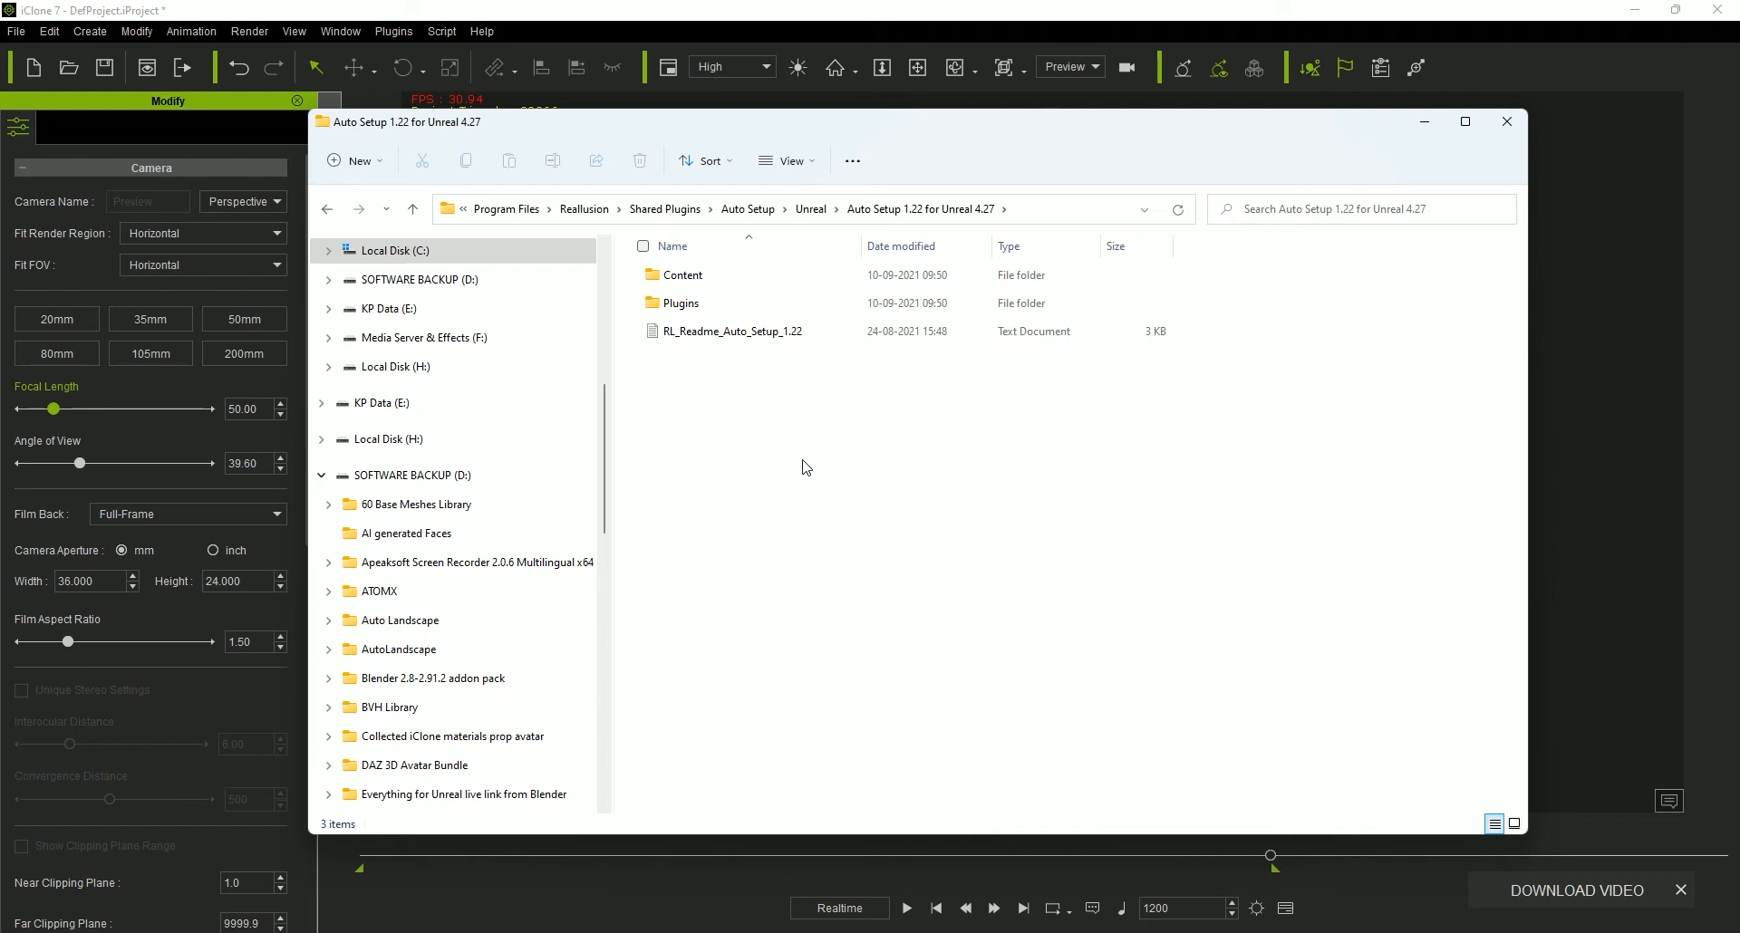
# Step: Copy the Content and Plugins folders from Auto Setup 1.22 for Unreal 4.27 and close the file window
pyautogui.click(682, 279)
pyautogui.keyDown('ctrl'); pyautogui.click(690, 308); pyautogui.keyUp('ctrl')
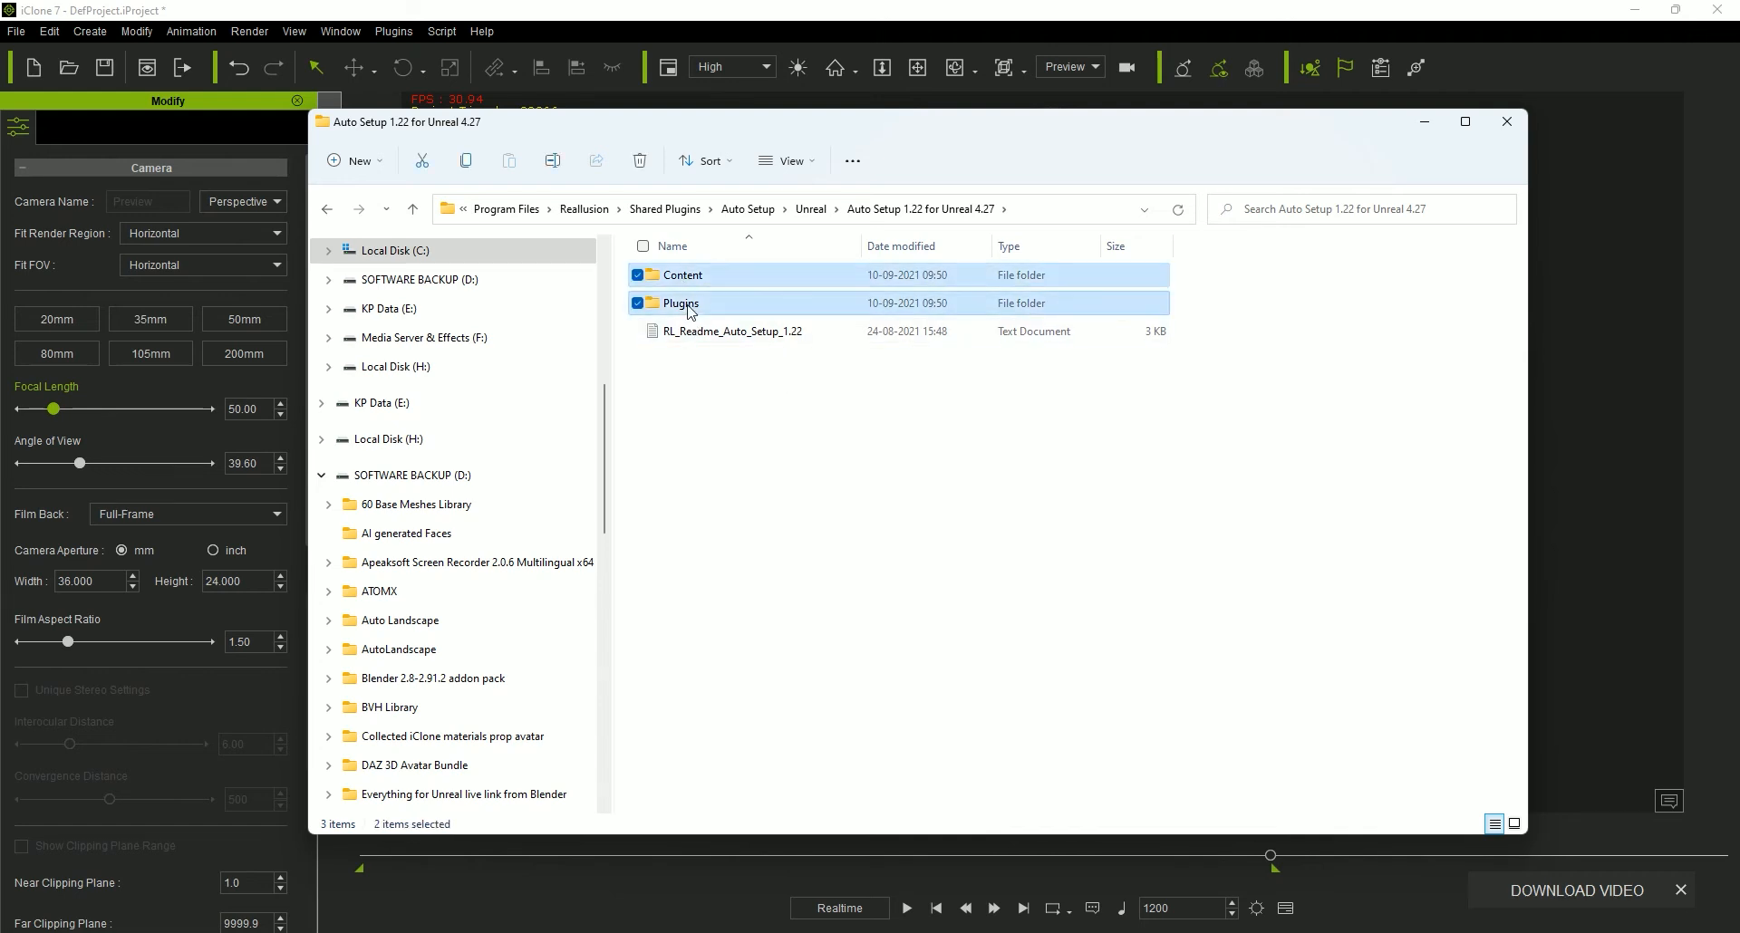
pyautogui.rightClick(691, 311)
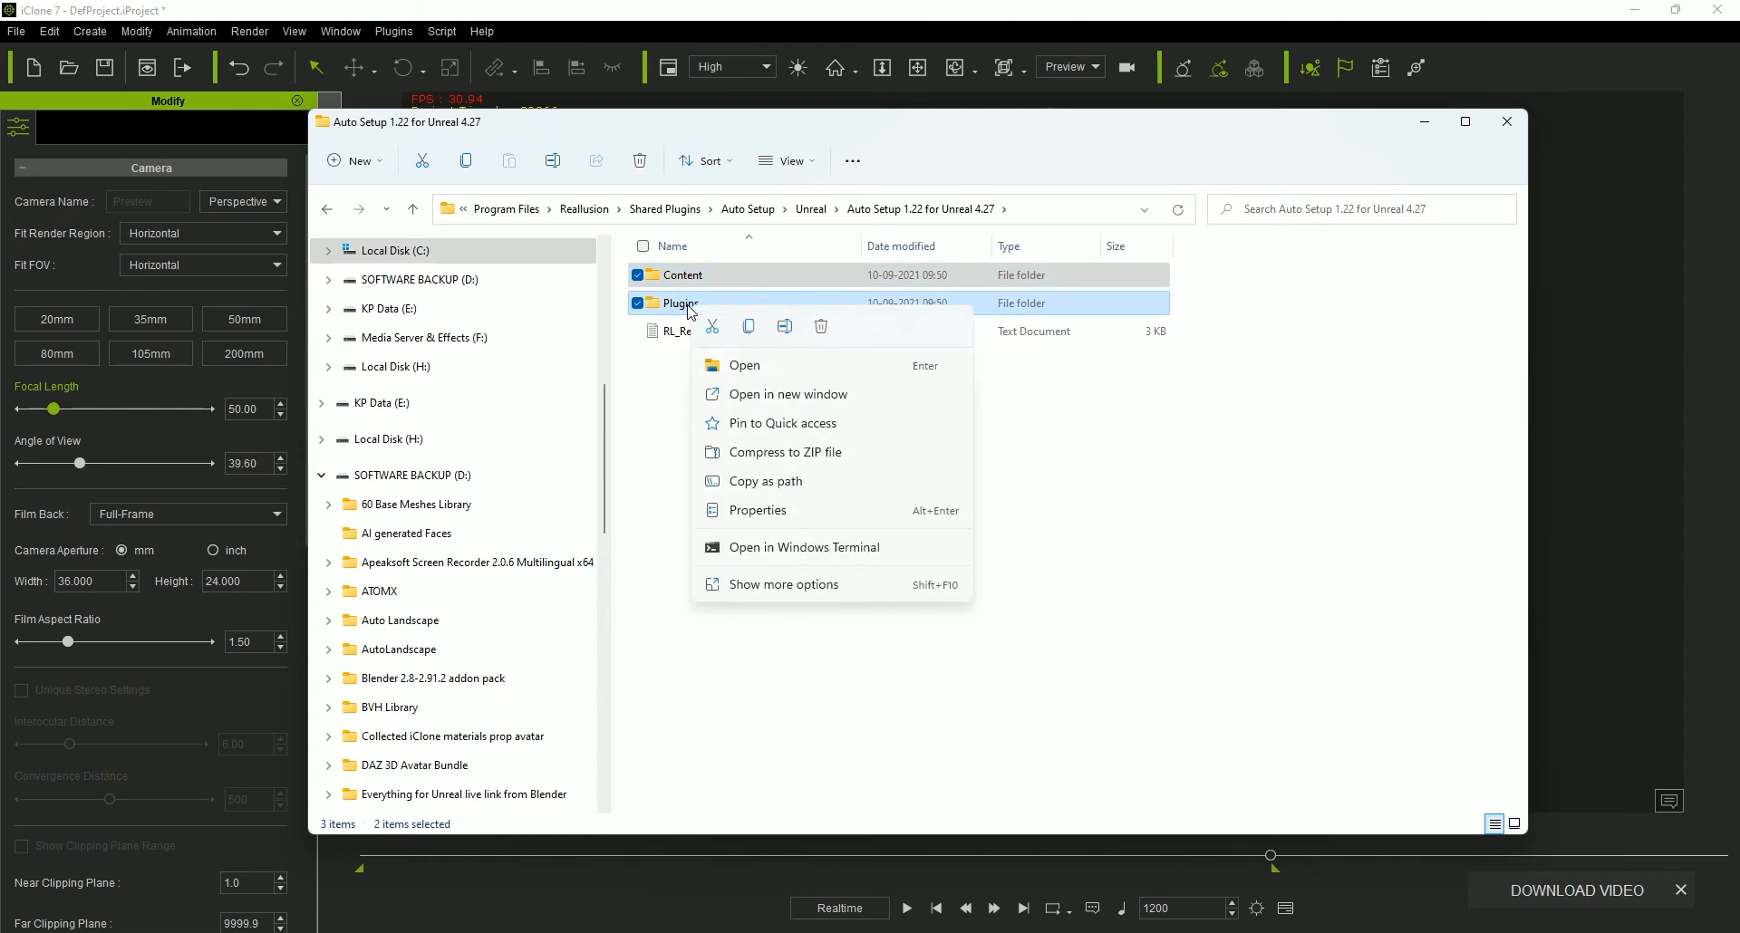
pyautogui.click(749, 328)
pyautogui.click(1157, 562)
pyautogui.click(1508, 123)
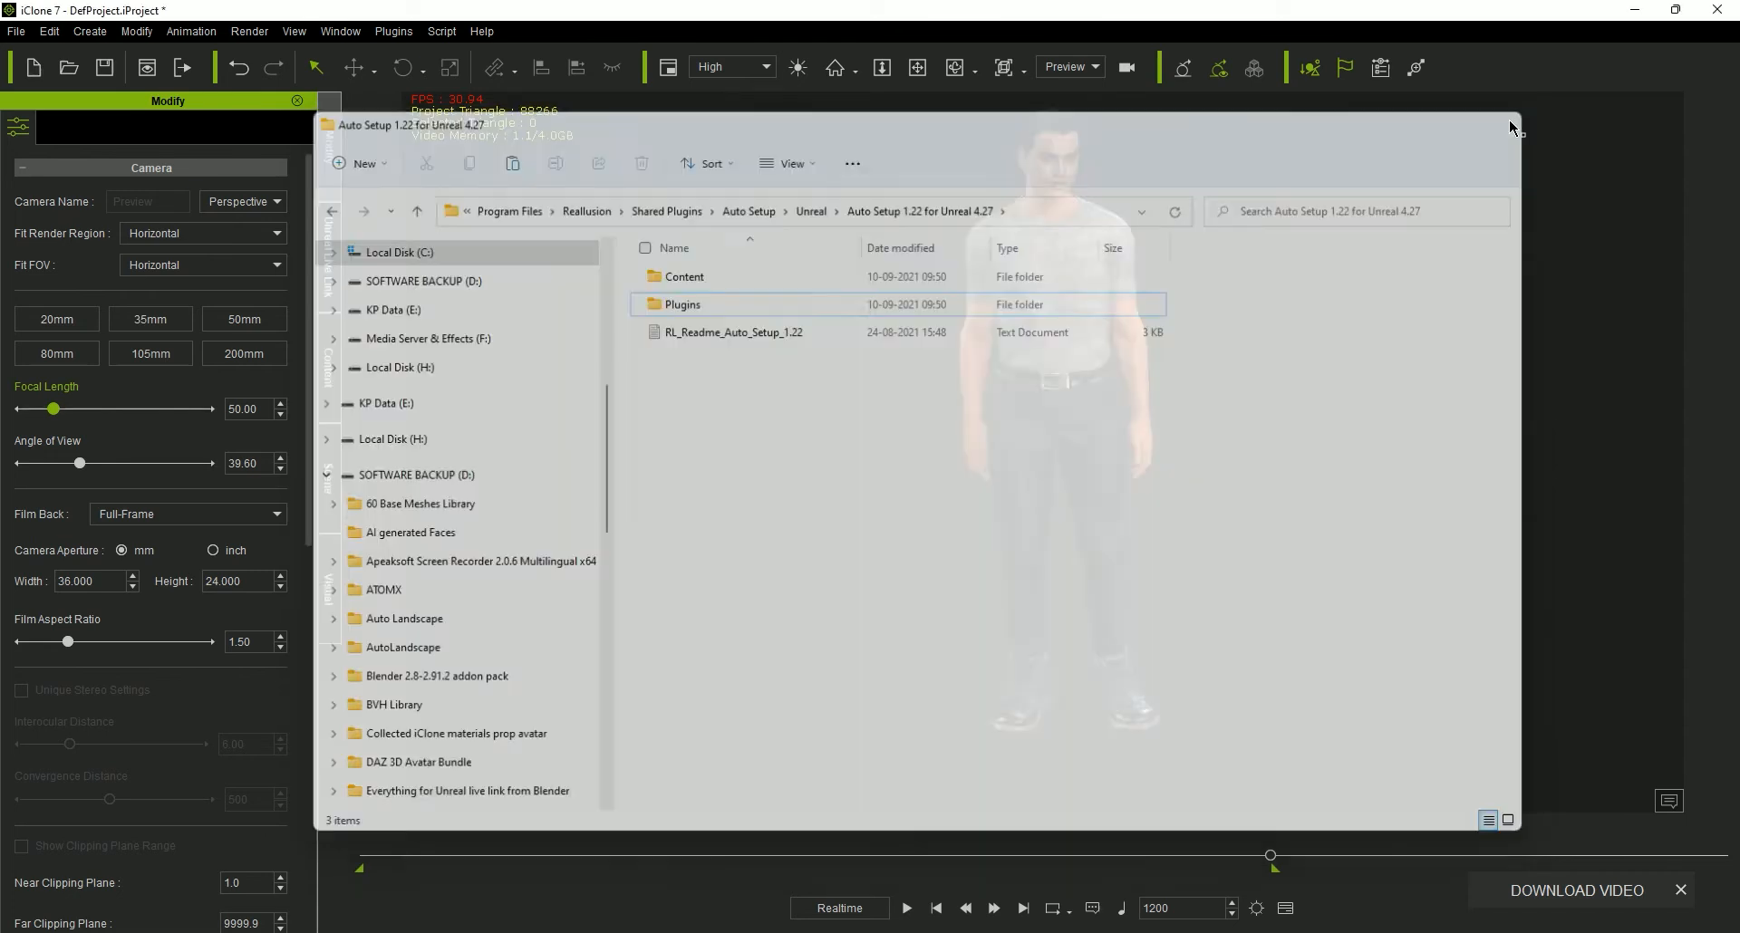
# Step: Minimize iClone and launch Unreal Engine
pyautogui.click(1635, 13)
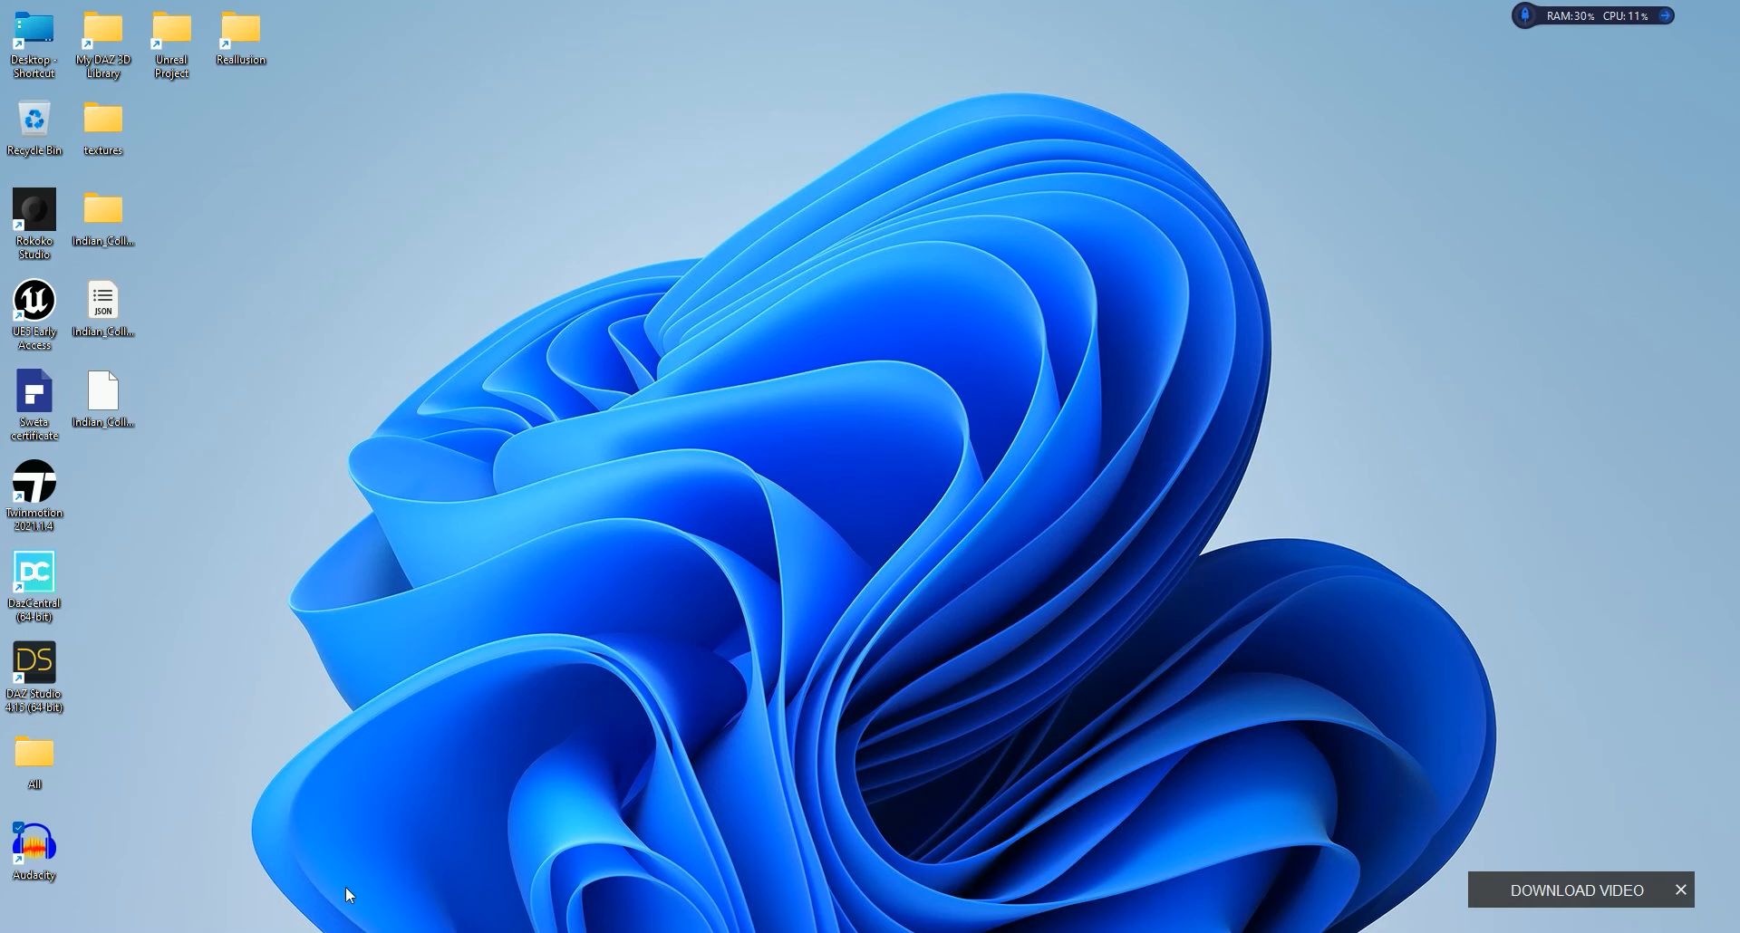
pyautogui.press('super')
pyautogui.scroll(-2, 700, 531)
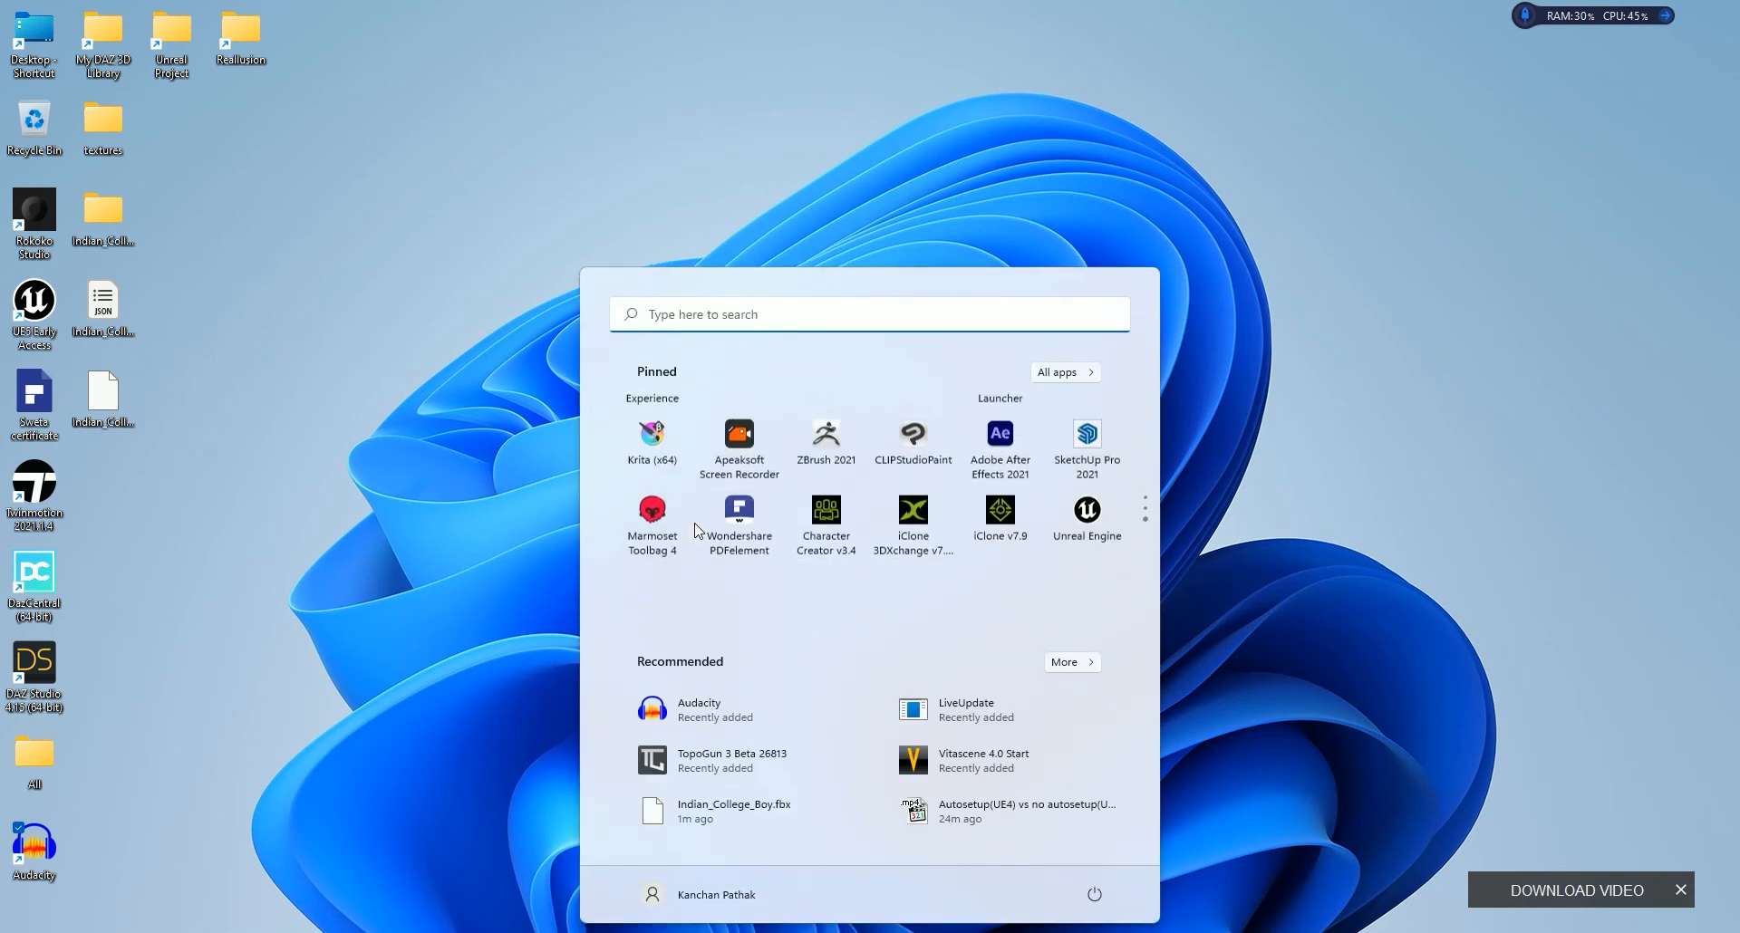
pyautogui.click(1087, 503)
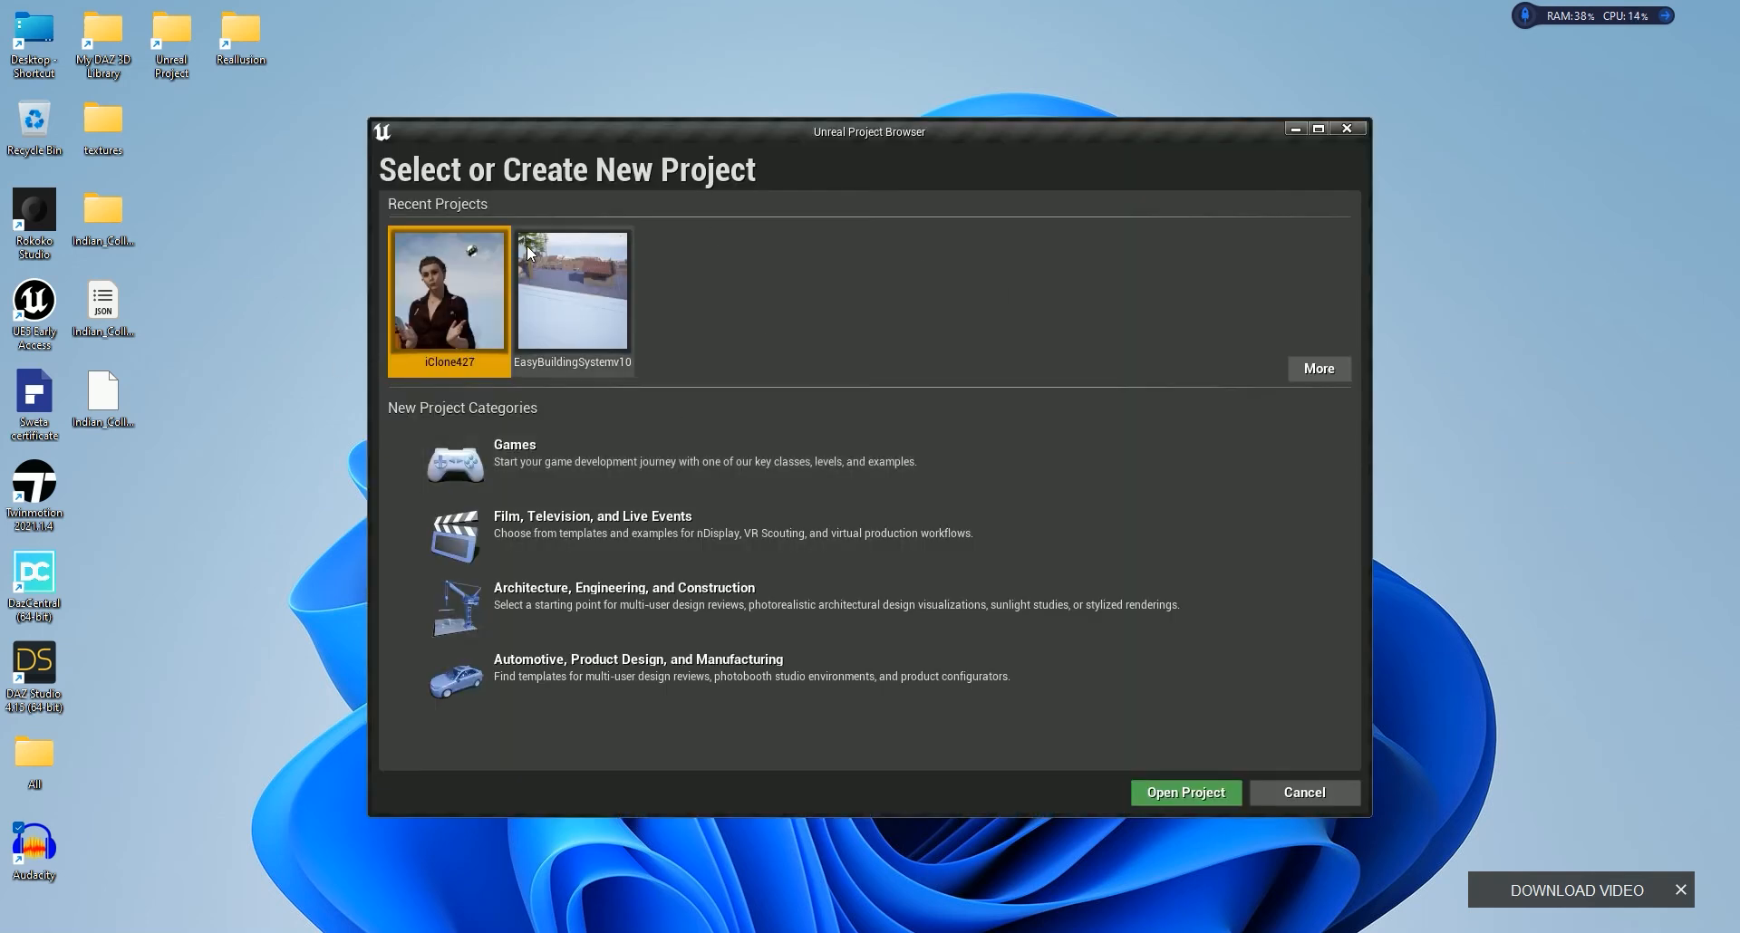
# Step: Create a new Games project from the Blank template, named Tutorial
pyautogui.click(497, 462)
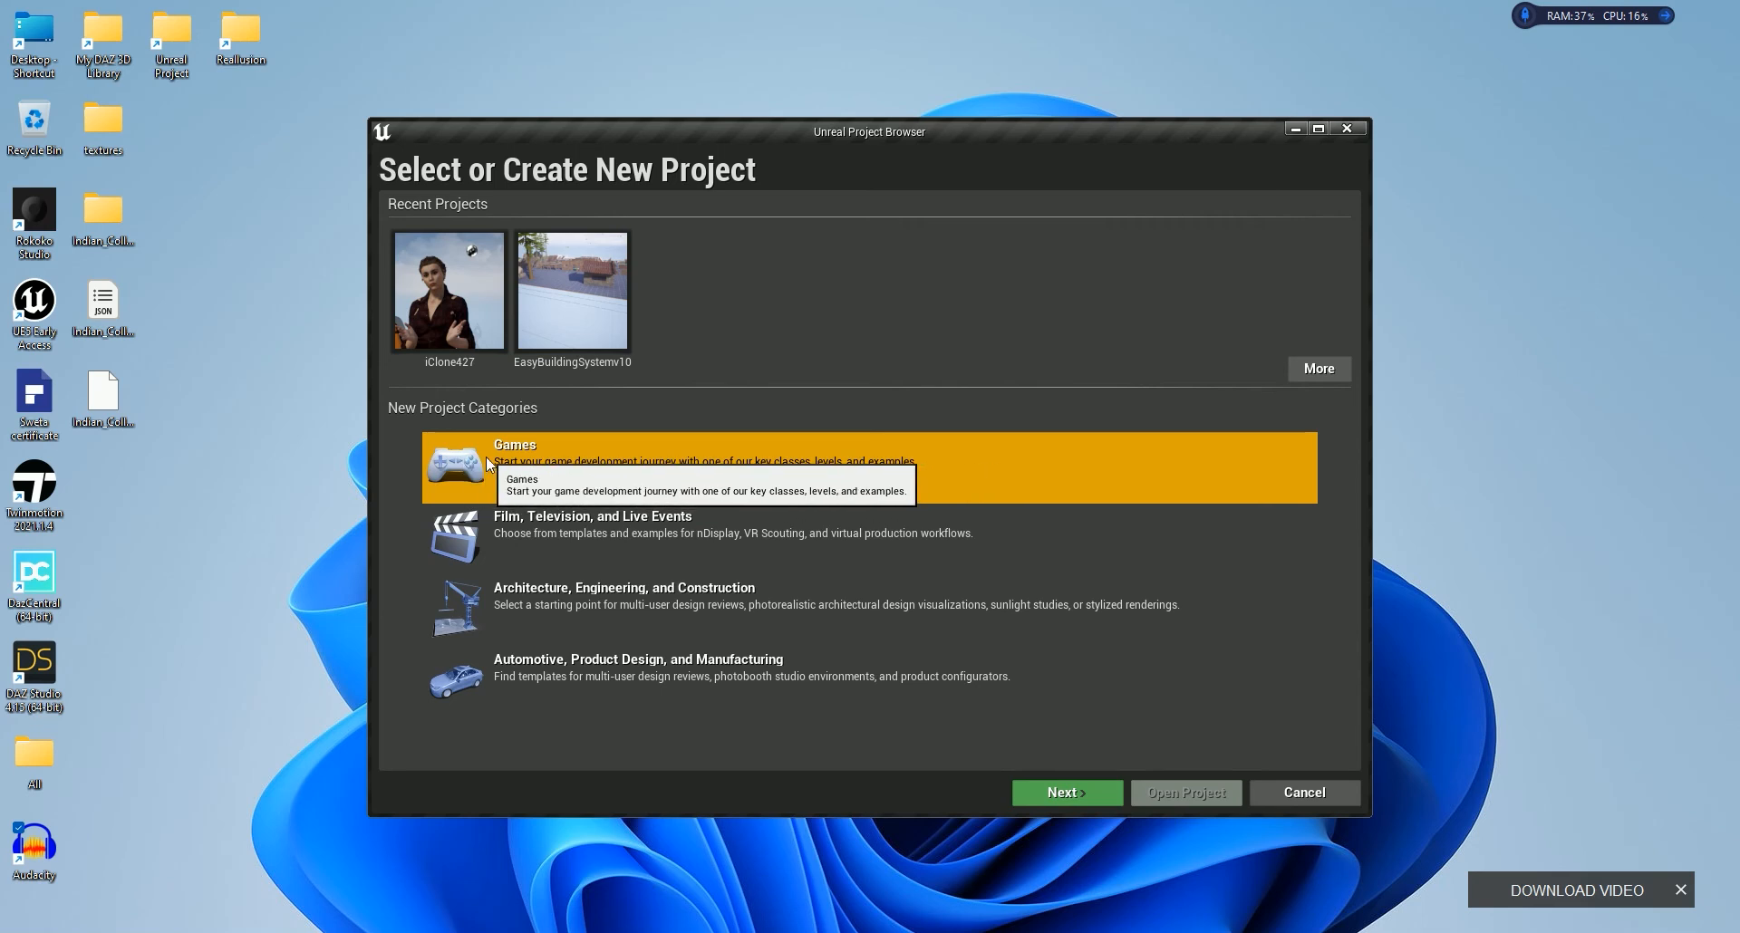
pyautogui.click(1065, 793)
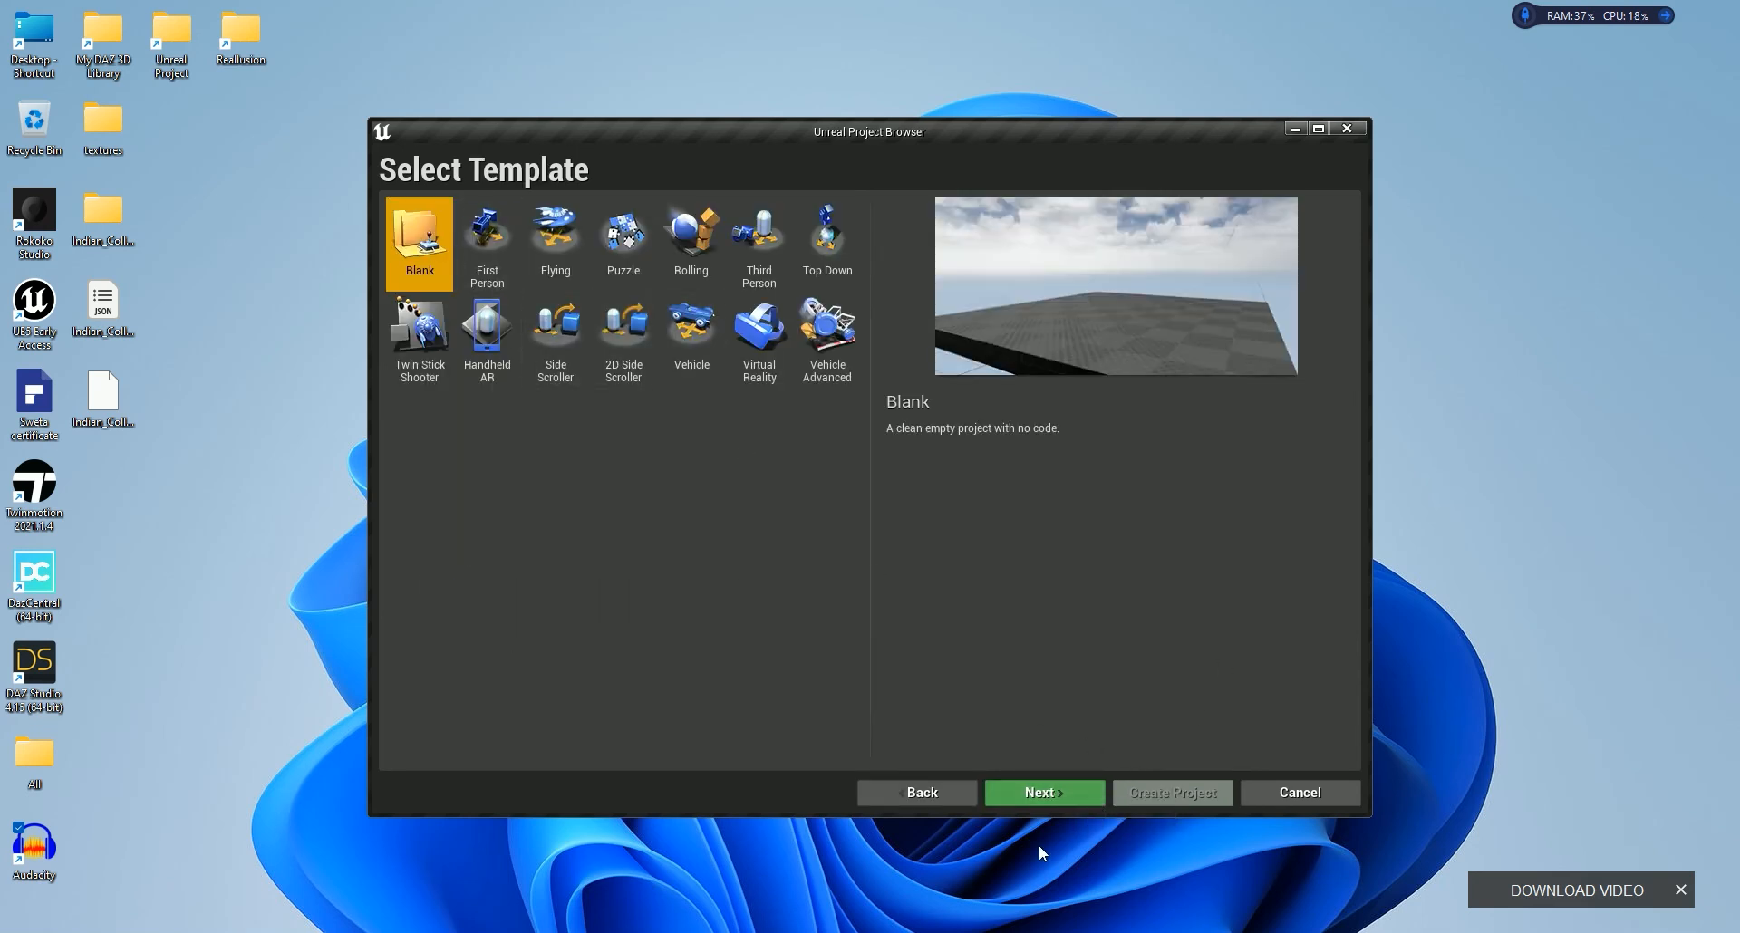
pyautogui.click(1047, 796)
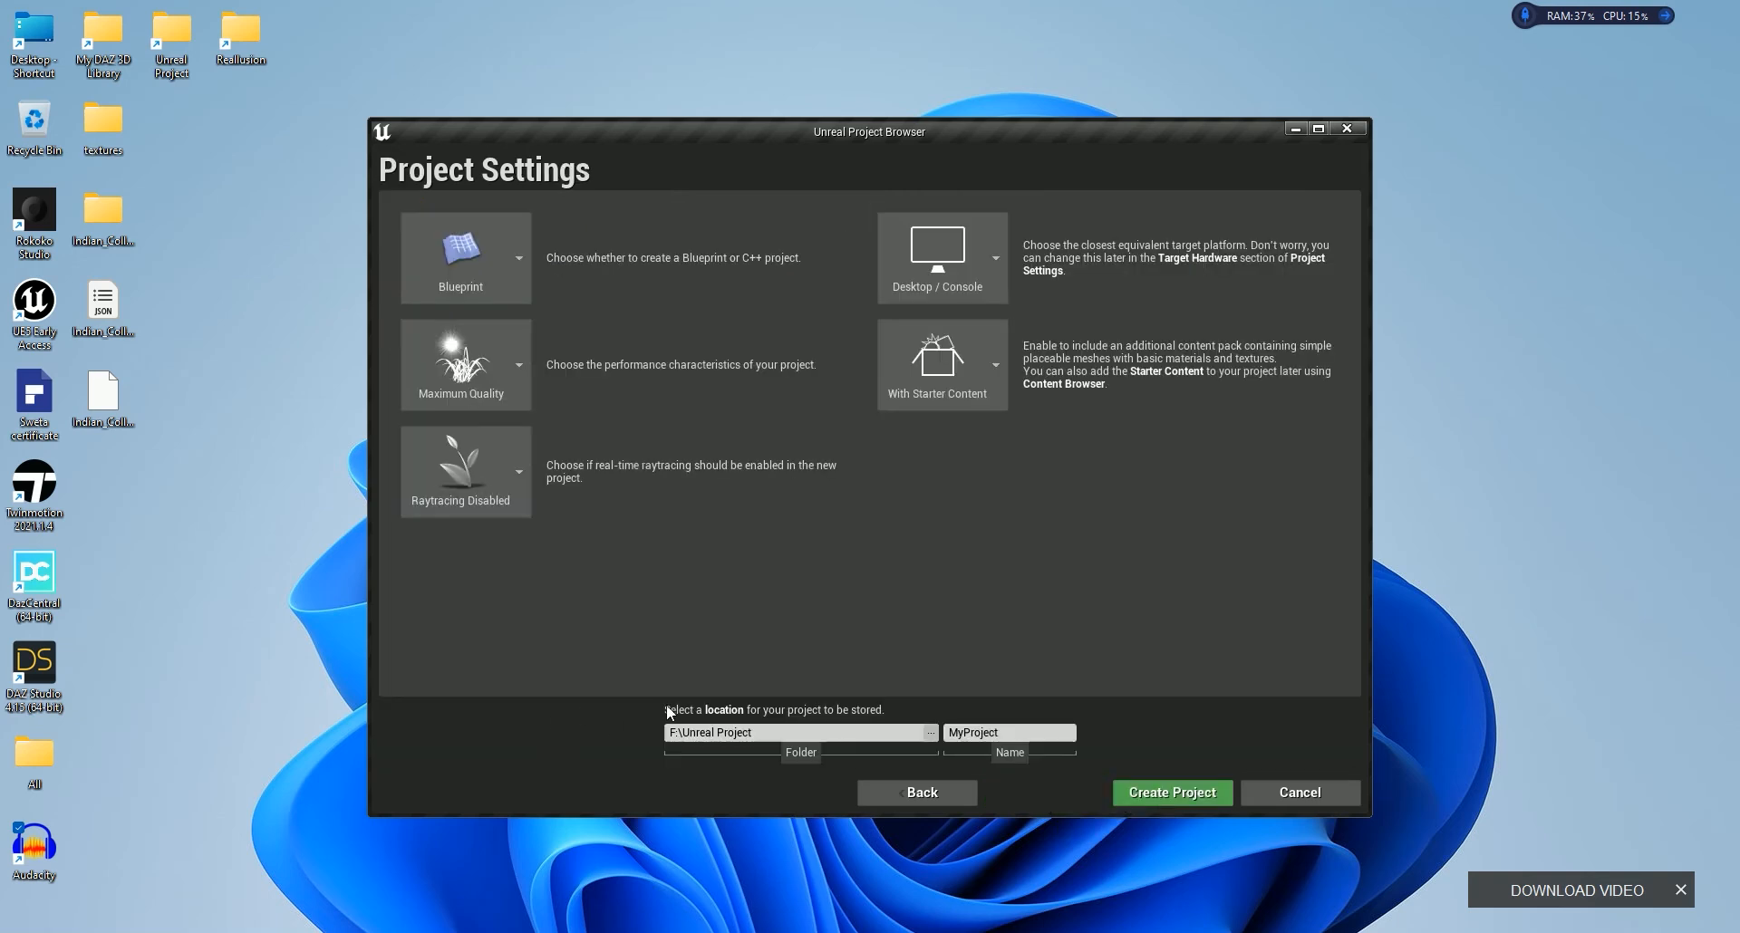
pyautogui.doubleClick(1031, 736)
pyautogui.write('Tutorial')
pyautogui.click(1176, 792)
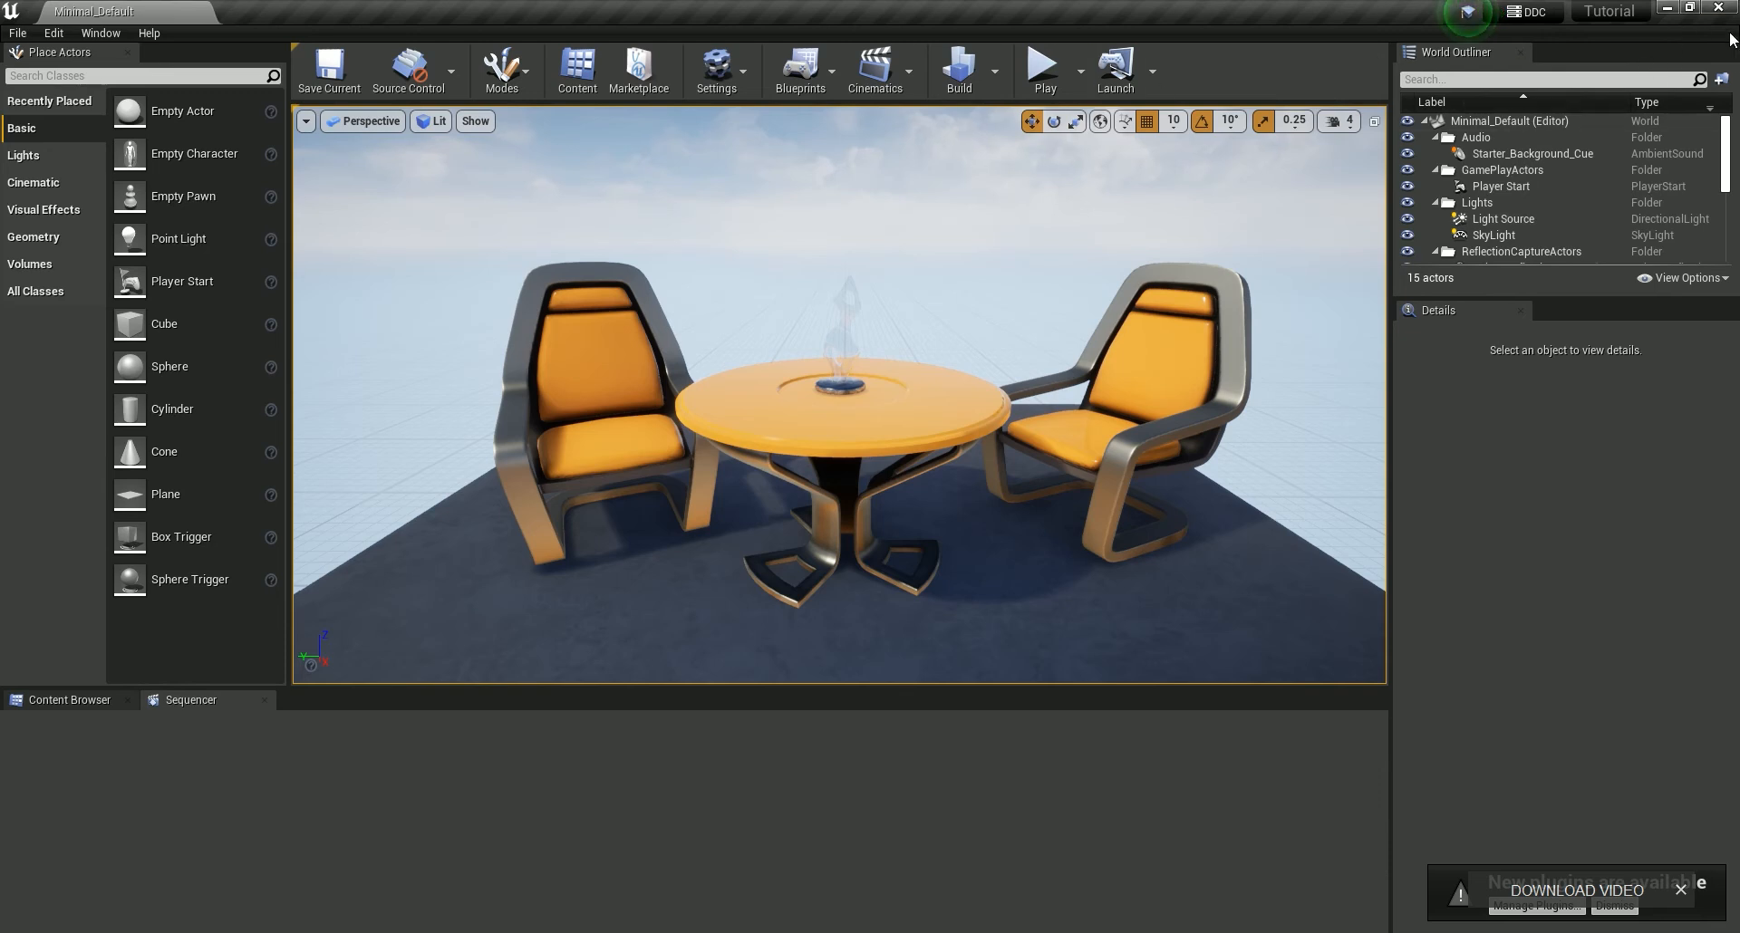
# Step: Close the Unreal editor and paste the copied Content and Plugins folders into the Tutorial folder inside Unreal Project
pyautogui.click(1730, 8)
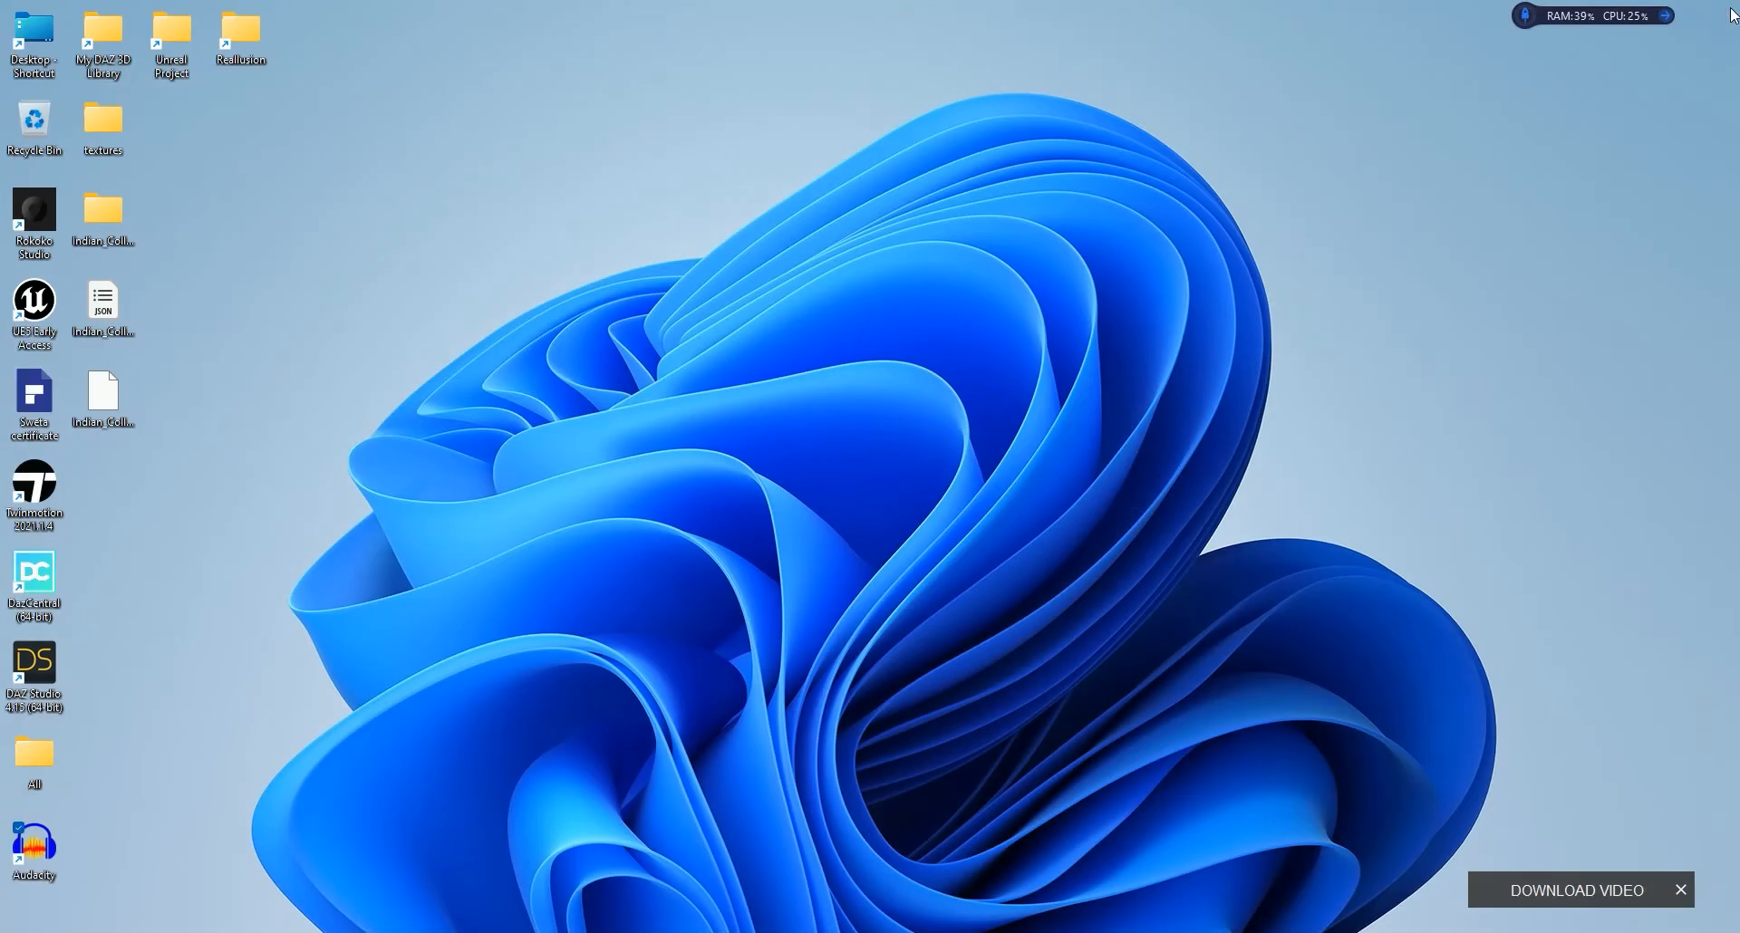
pyautogui.click(166, 36)
pyautogui.doubleClick(166, 36)
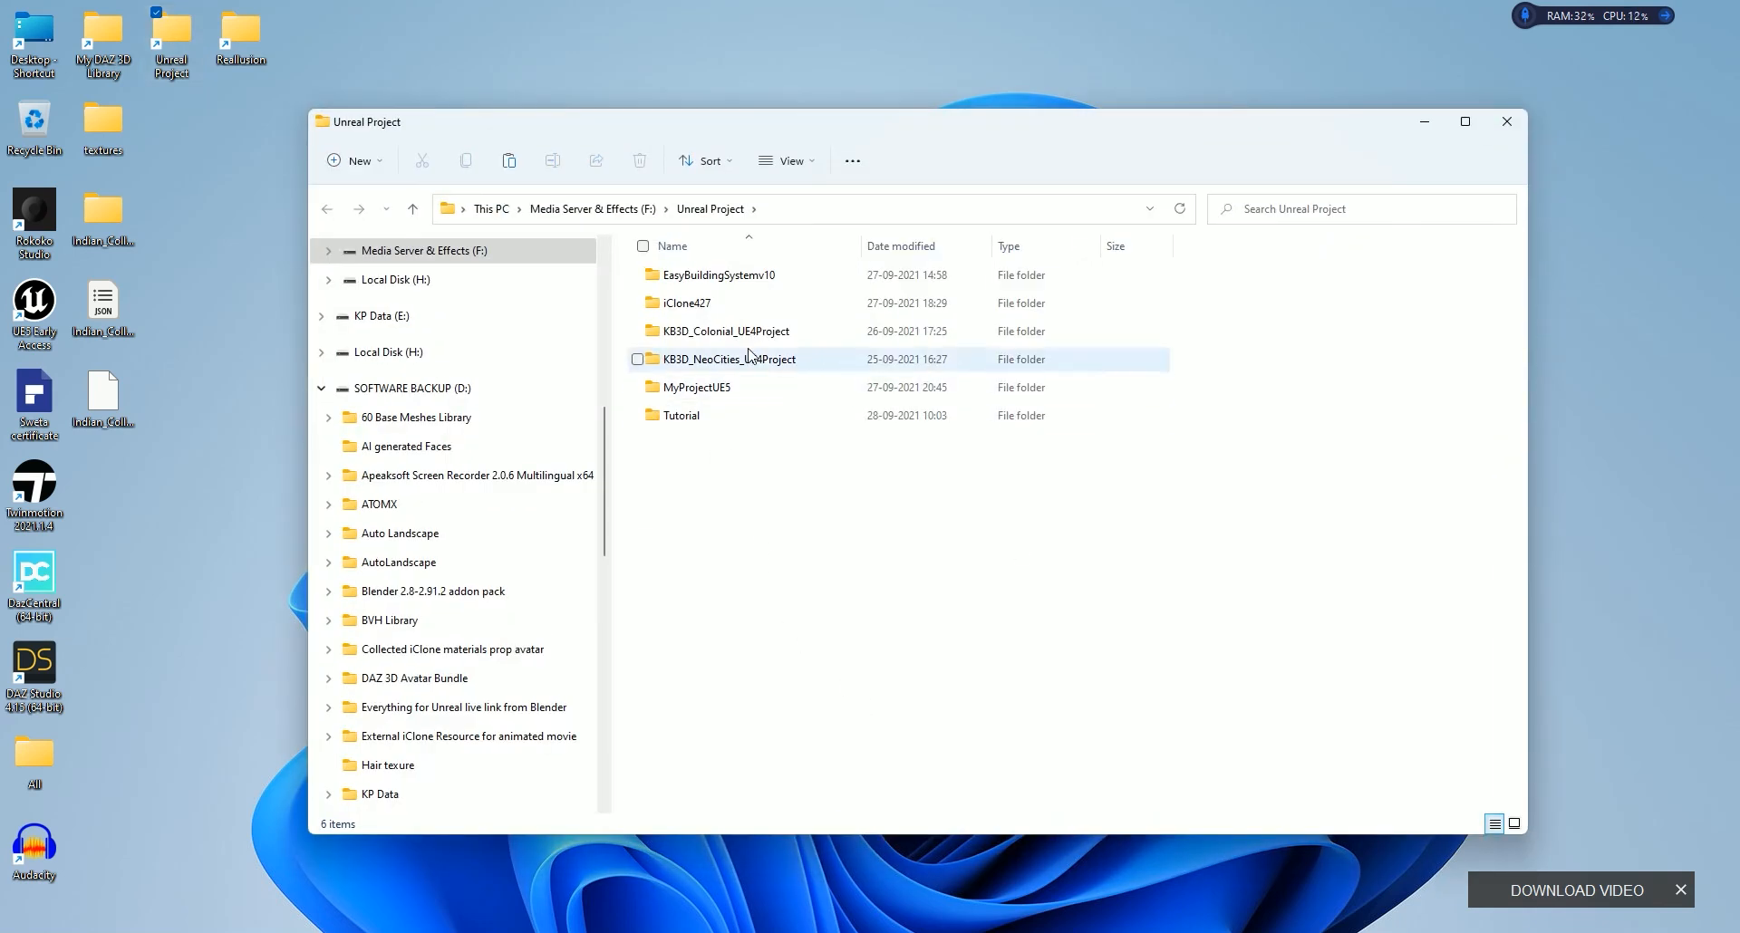
pyautogui.doubleClick(693, 419)
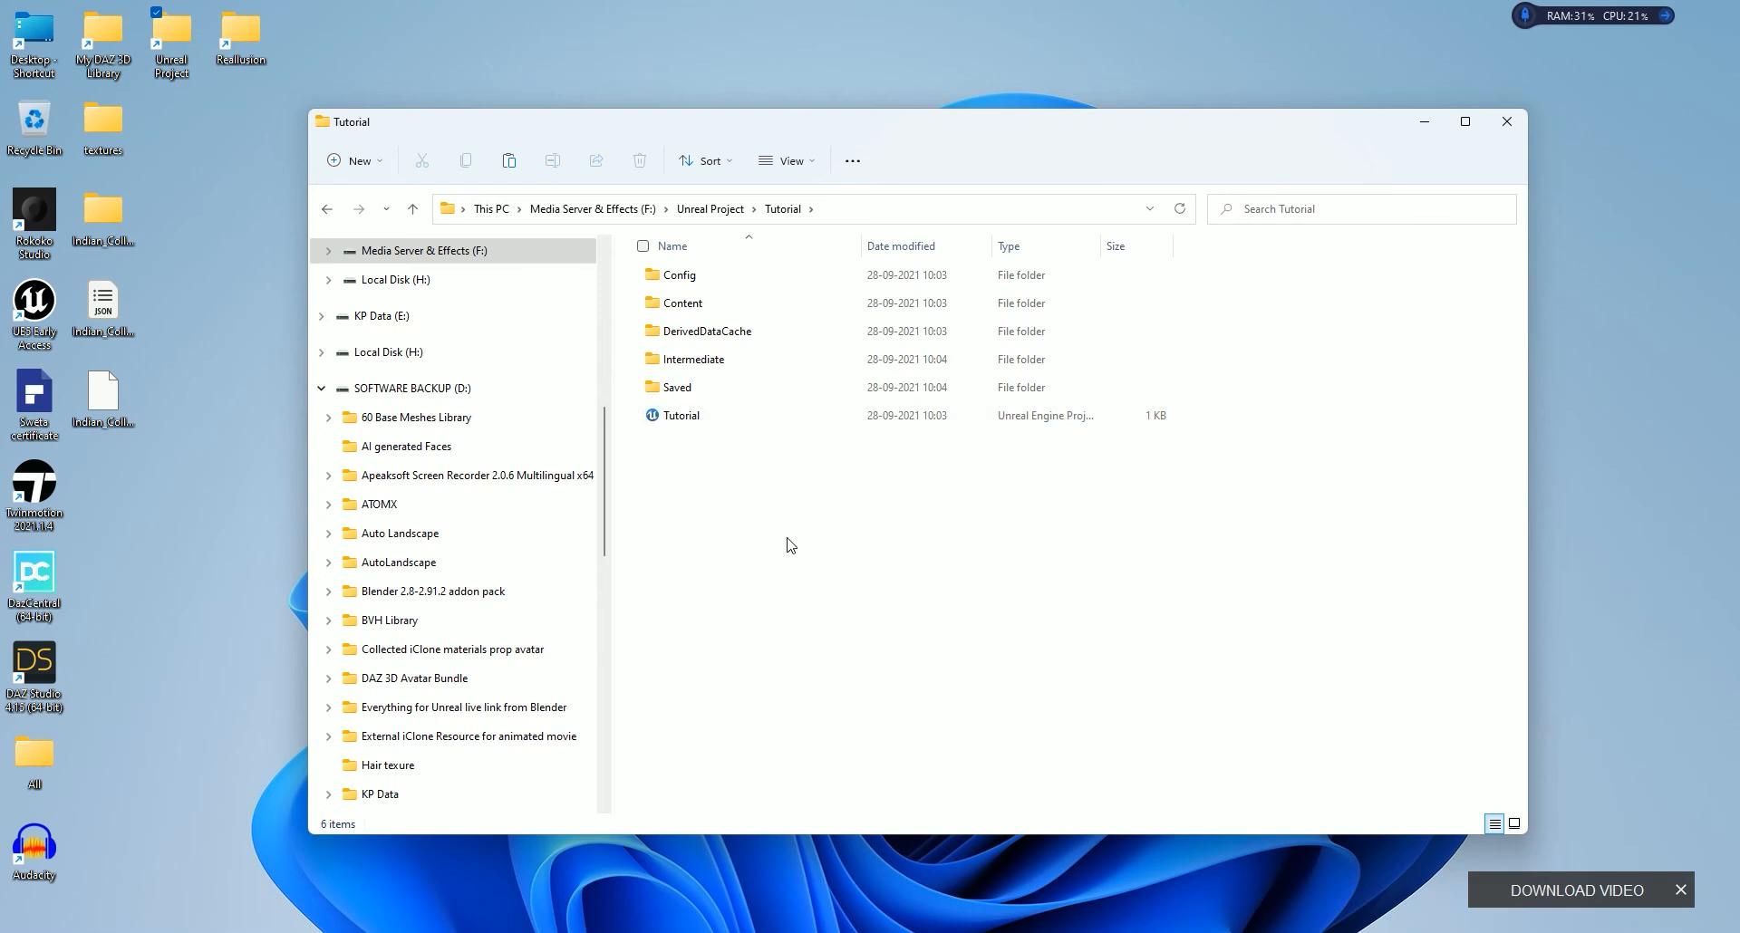
pyautogui.rightClick(811, 621)
pyautogui.press('Escape')
pyautogui.hotkey('ctrl', 'v')
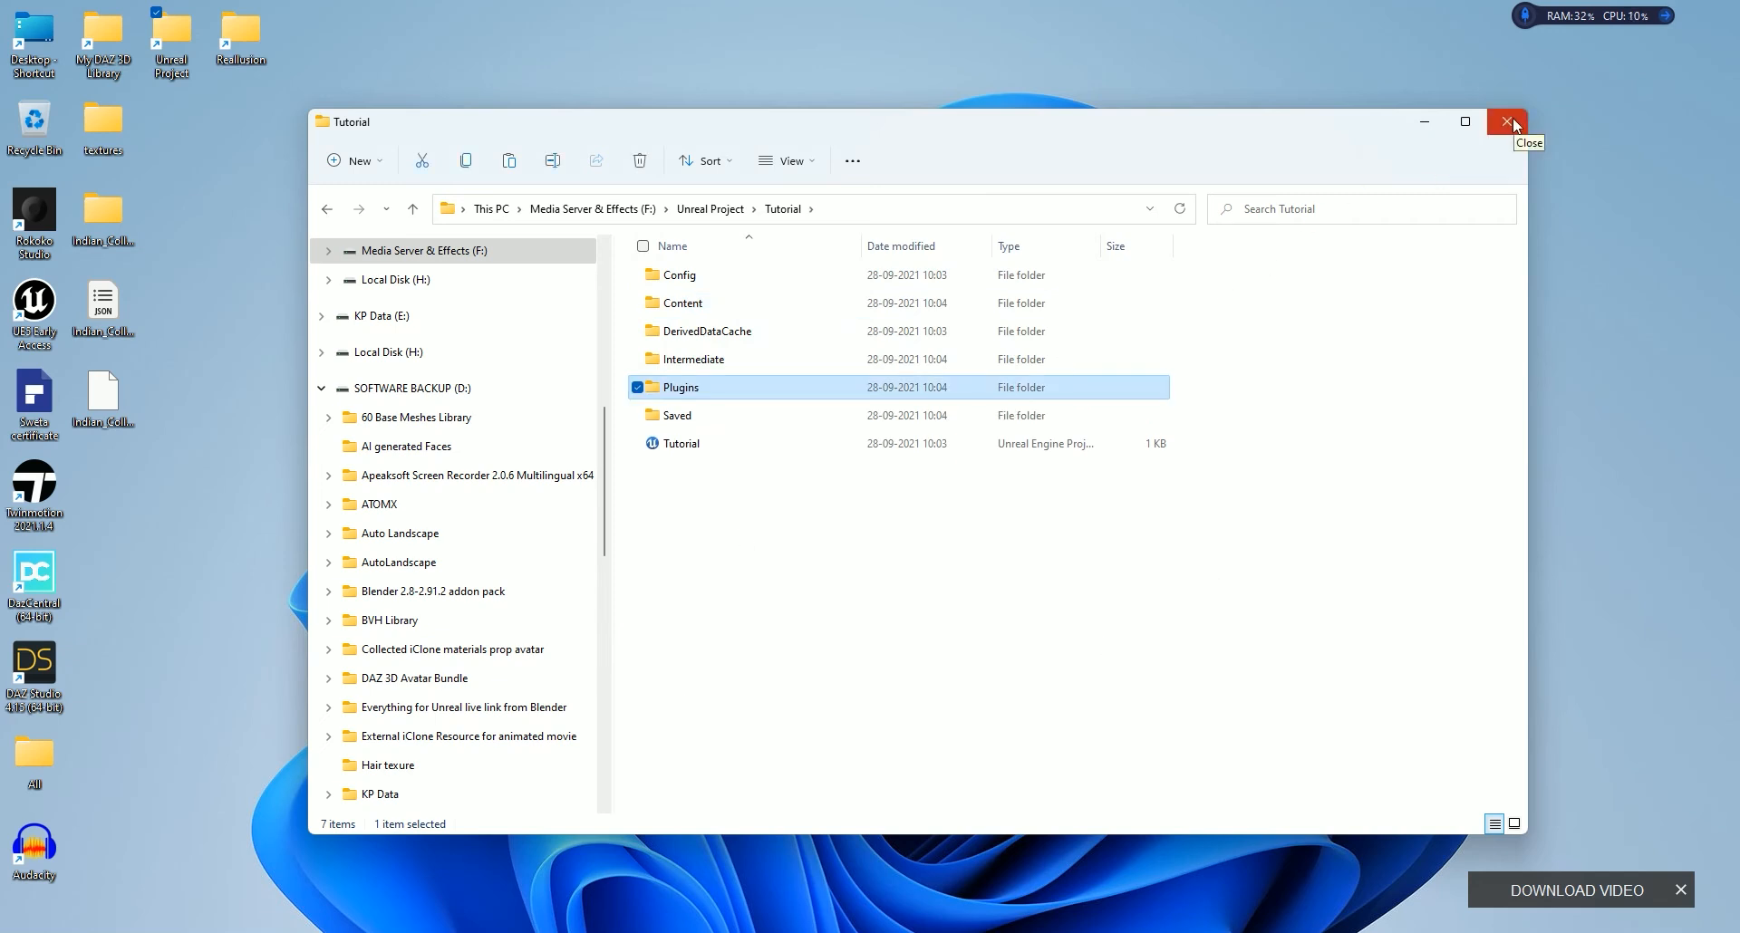
# Step: Reopen the Tutorial project in Unreal and create a folder named Indian-College_Boy under Content
pyautogui.doubleClick(696, 443)
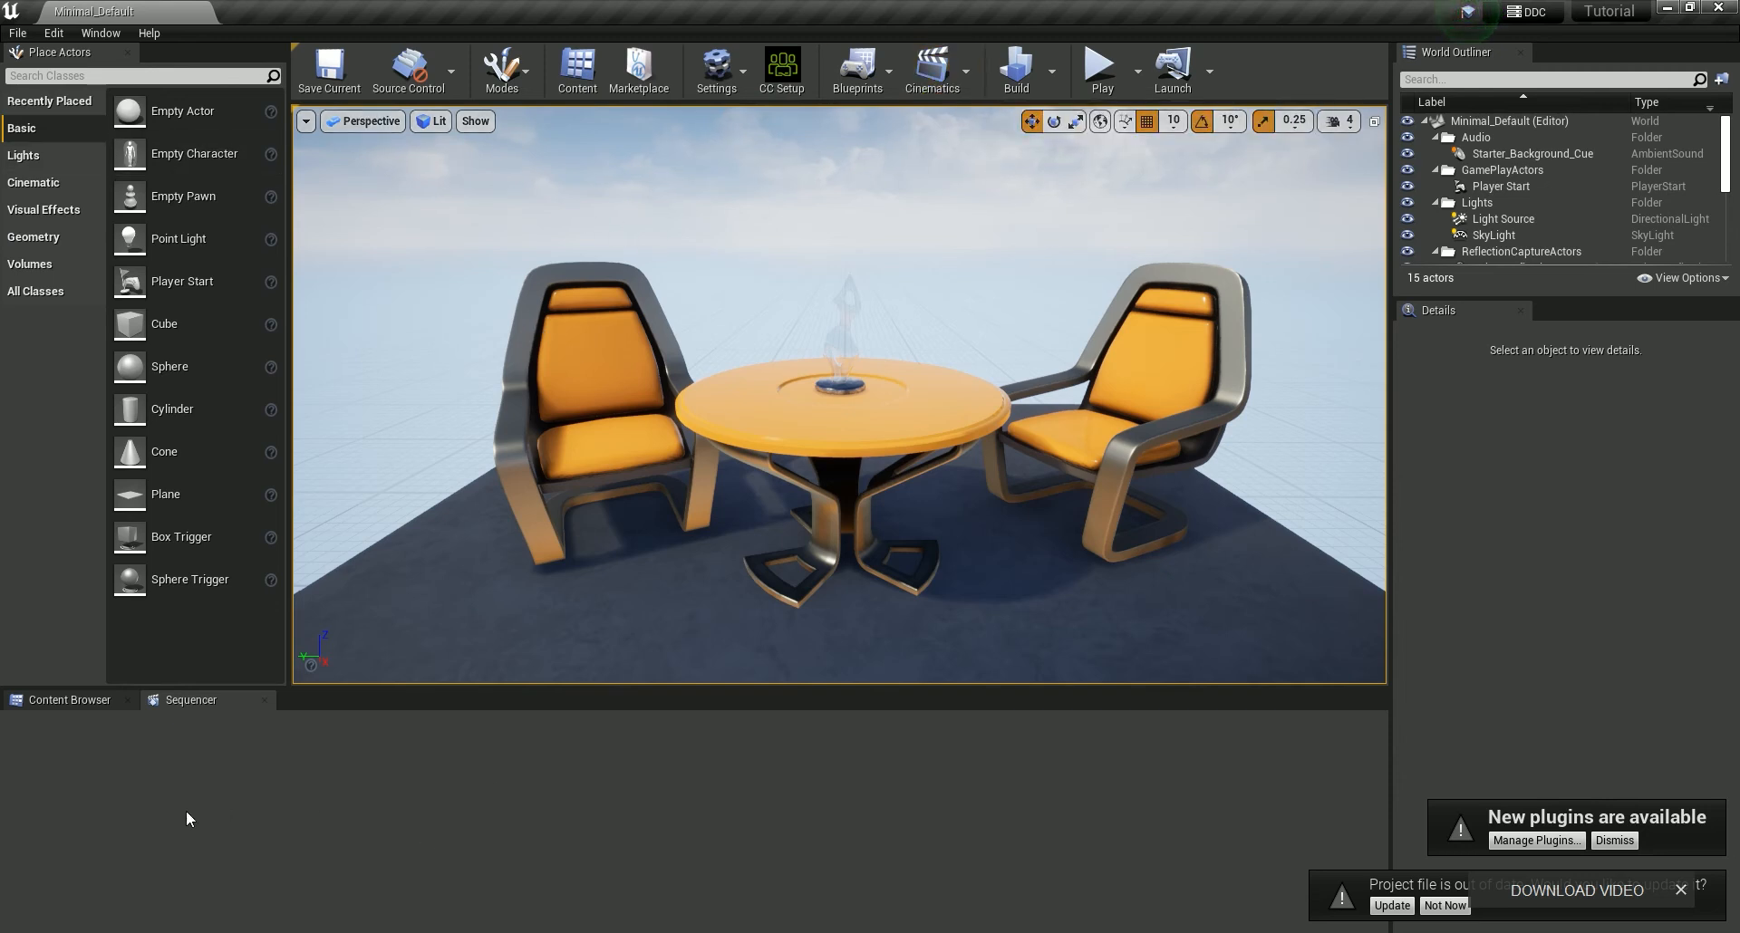
pyautogui.click(78, 698)
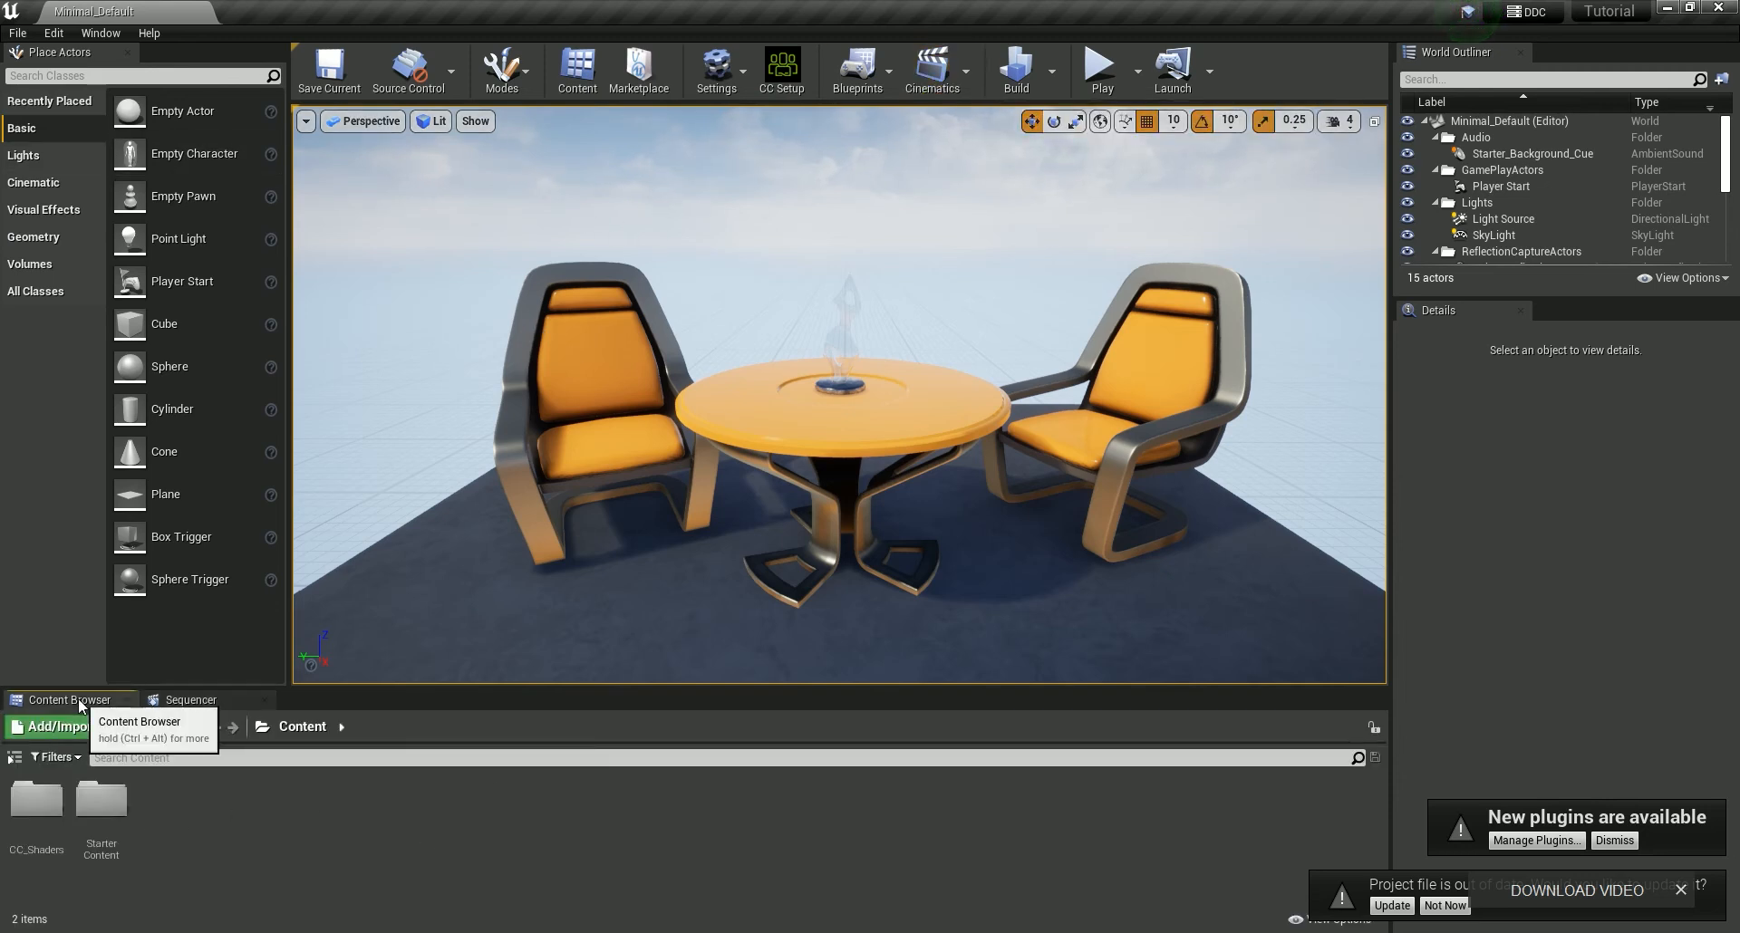
pyautogui.rightClick(287, 830)
pyautogui.click(355, 285)
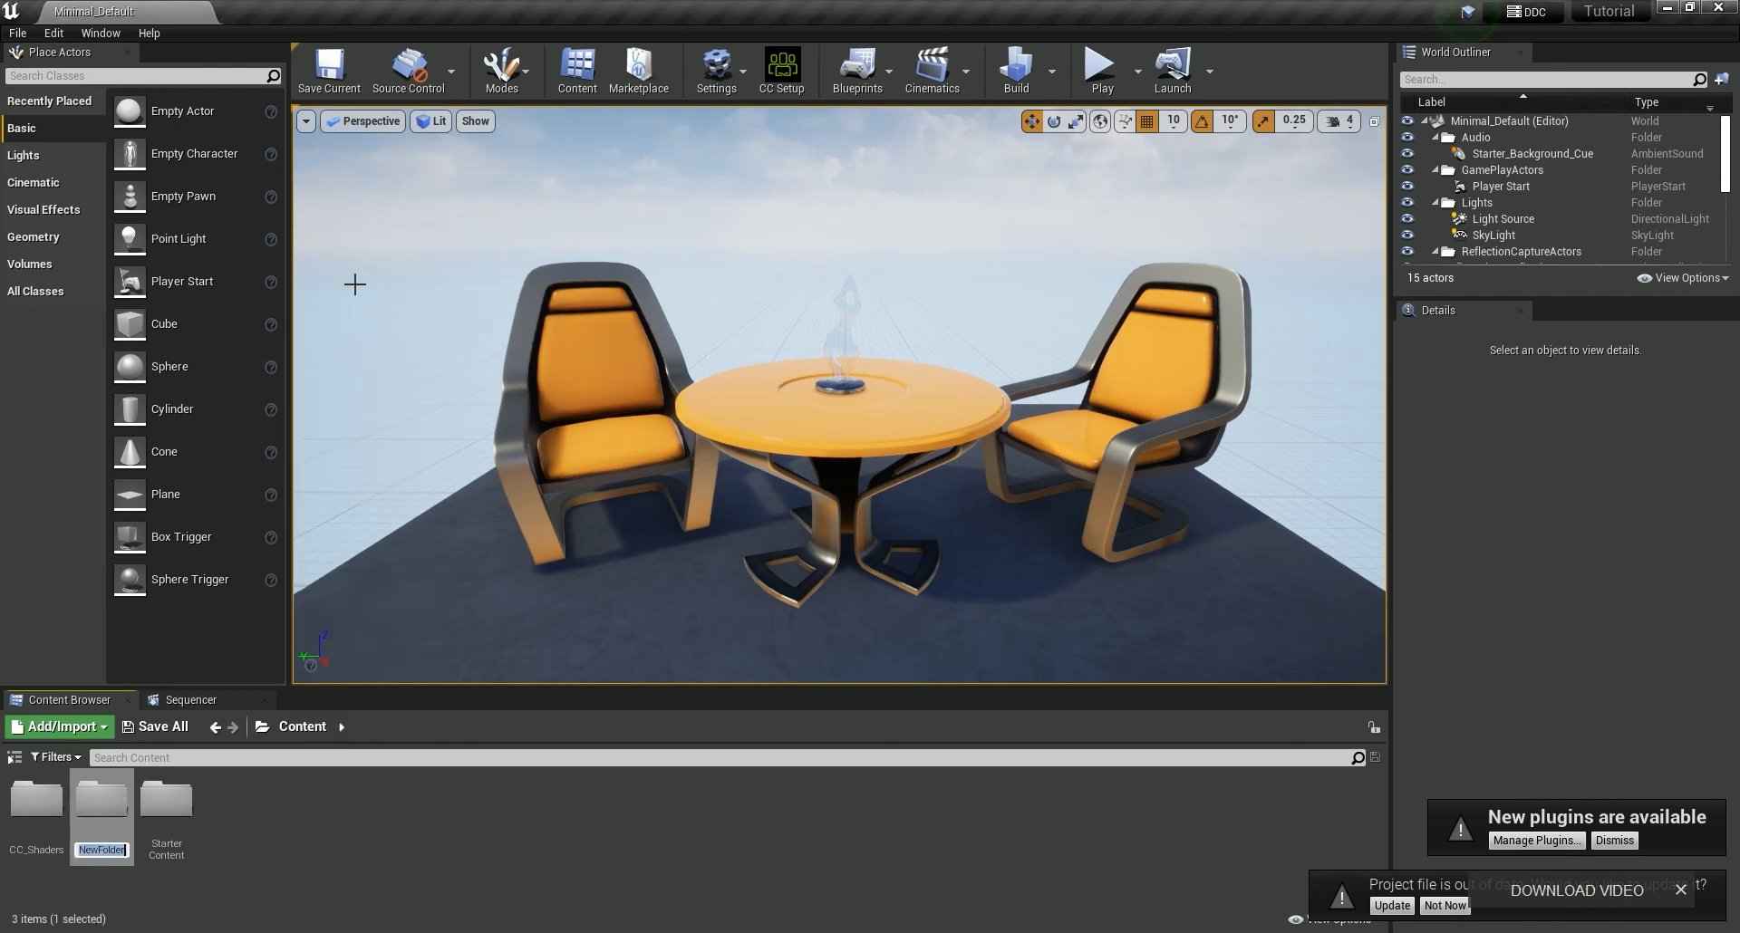
pyautogui.write('Indian-Co')
pyautogui.write('llege')
pyautogui.write('_Boy')
pyautogui.press('Return')
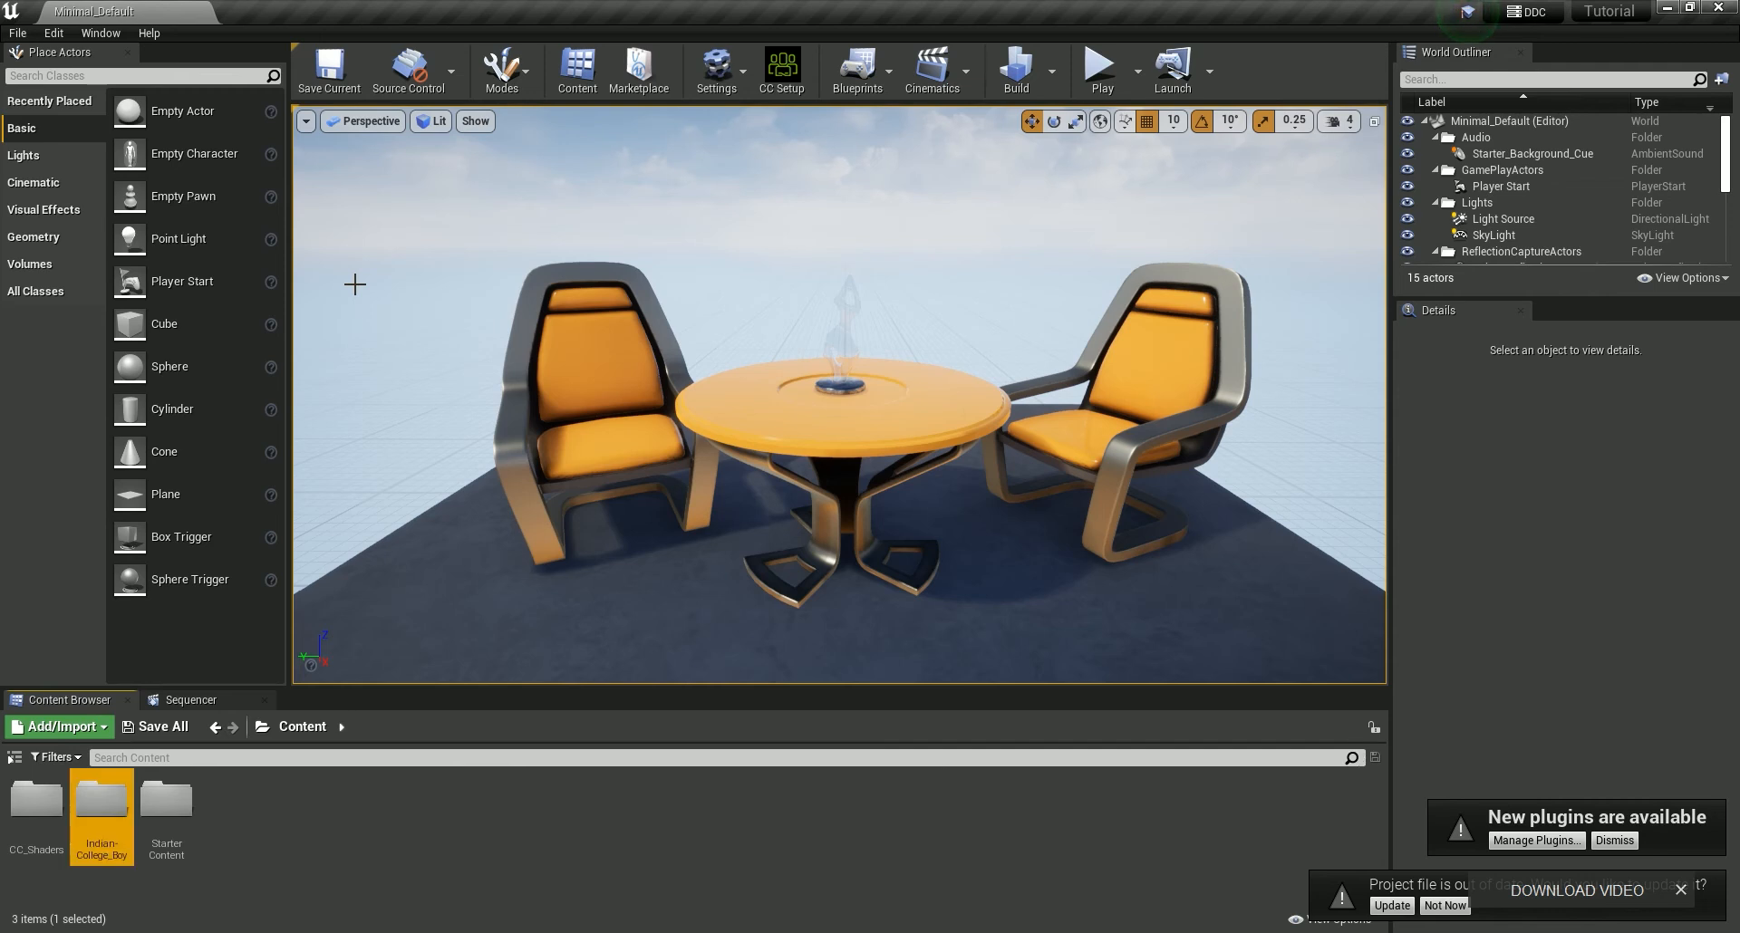
# Step: Start importing Indian_College_Boy.fbx from the Desktop into the Indian-College_Boy folder, using Auto Setup with the HQ Shader
pyautogui.doubleClick(104, 804)
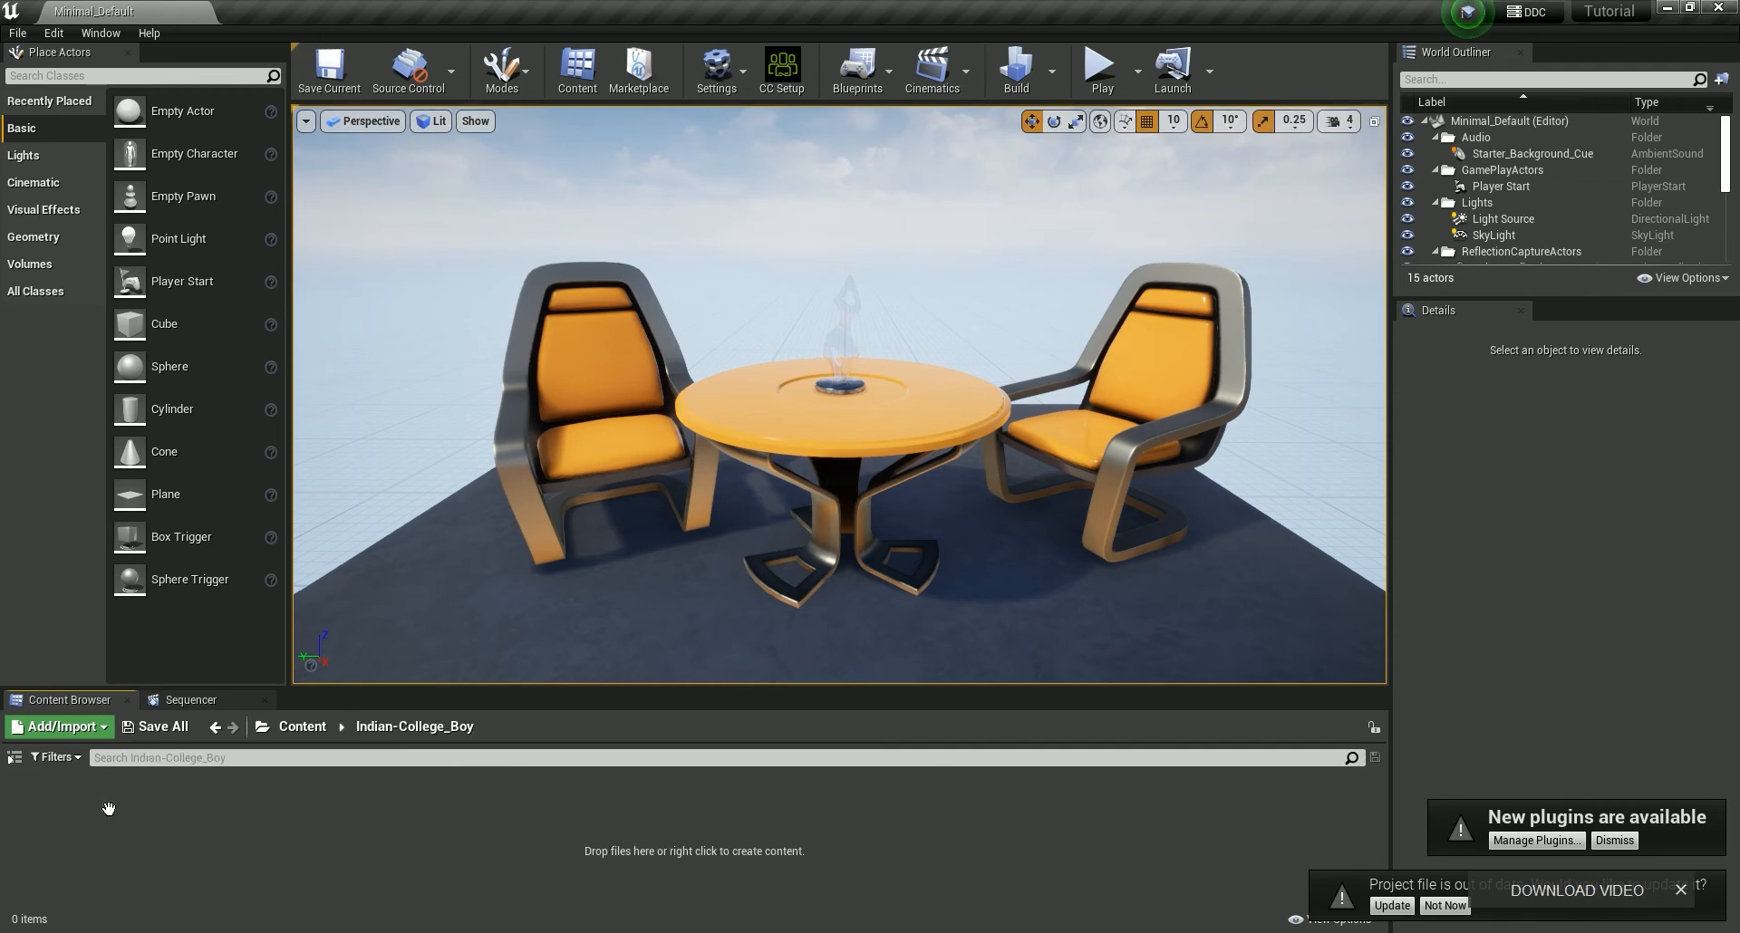
pyautogui.rightClick(477, 860)
pyautogui.click(579, 360)
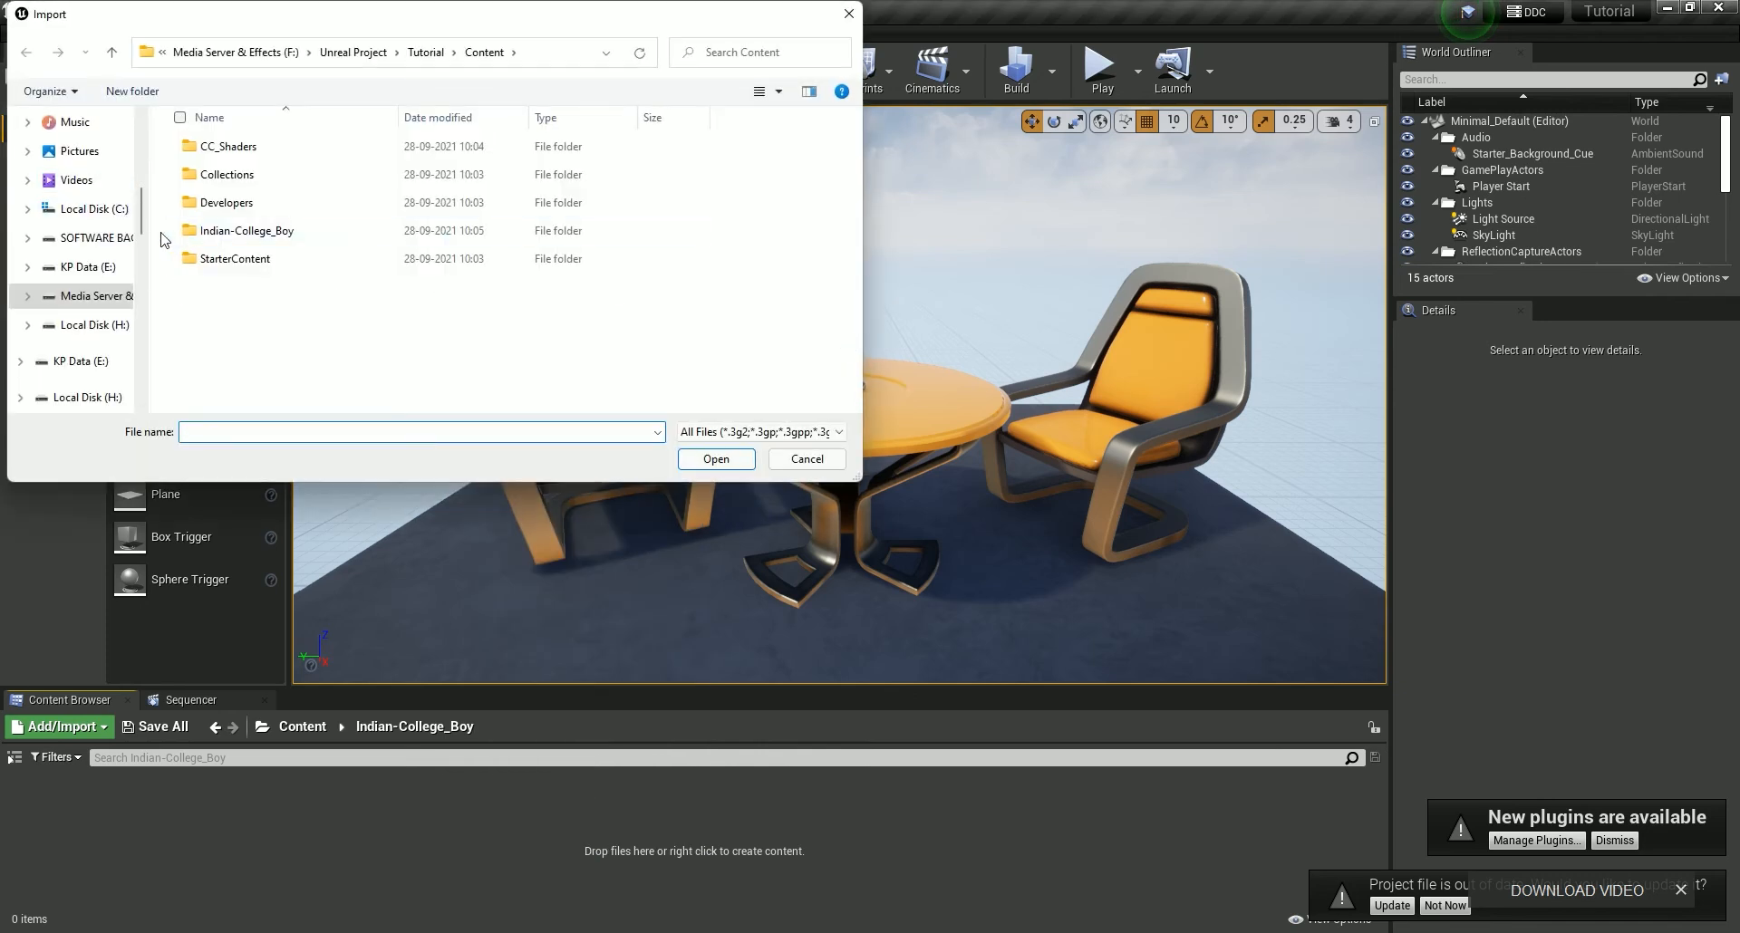
pyautogui.moveTo(145, 229); pyautogui.dragTo(147, 161)
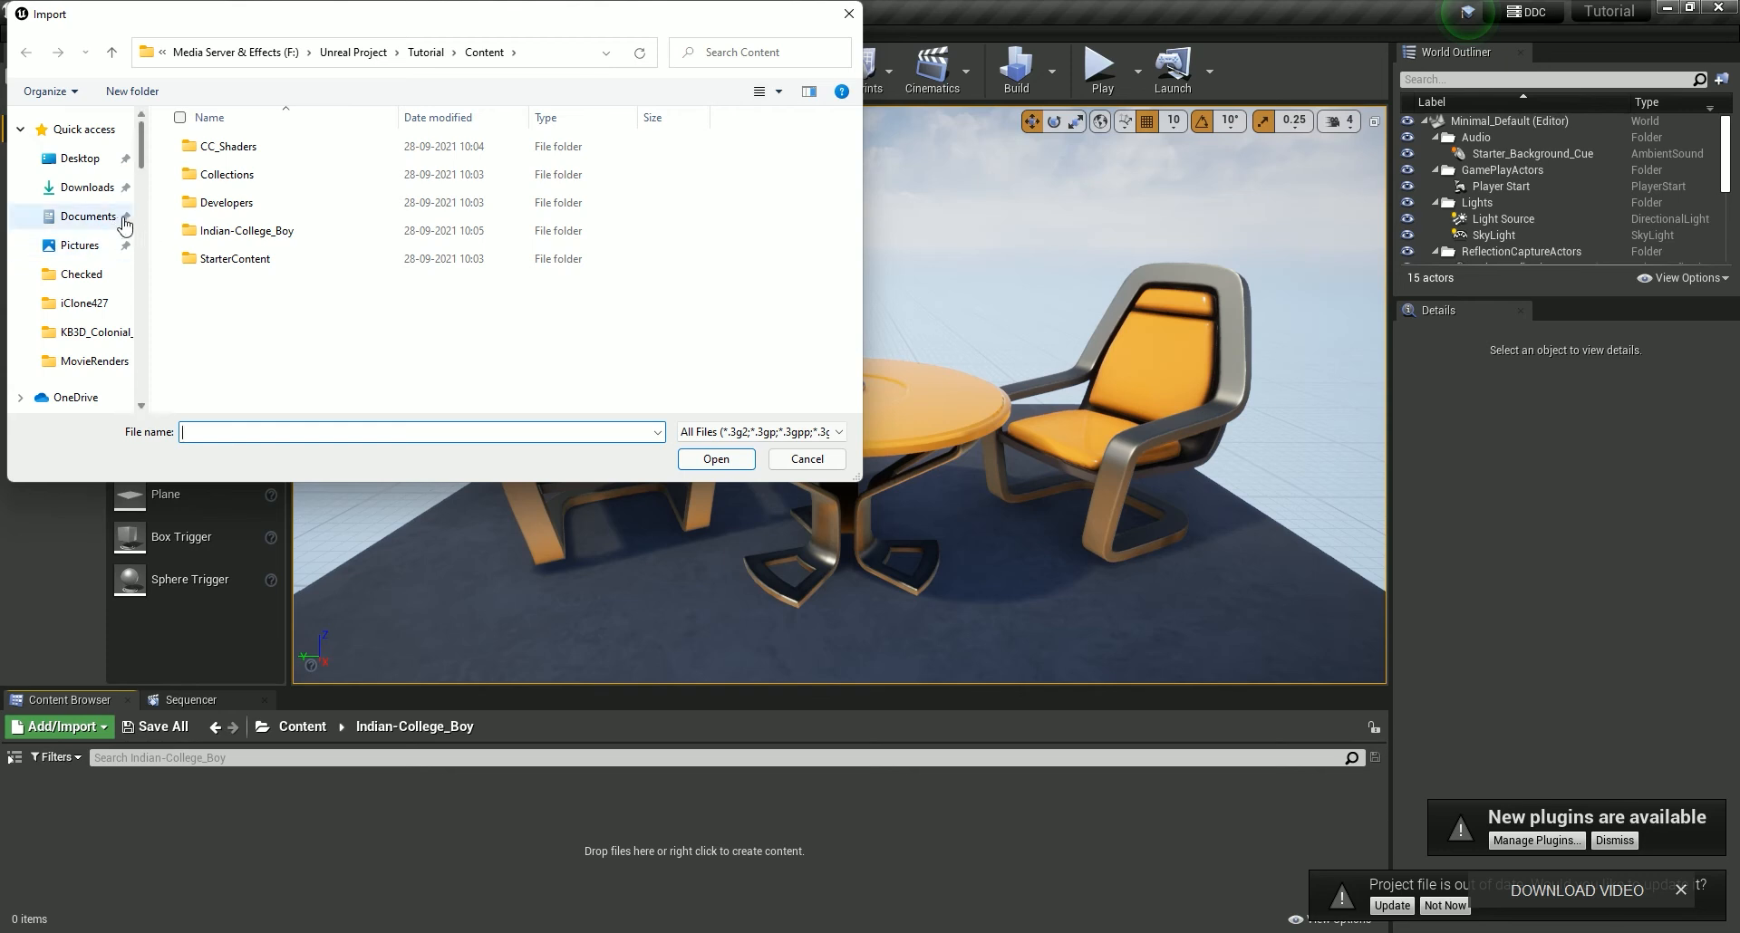
pyautogui.click(81, 159)
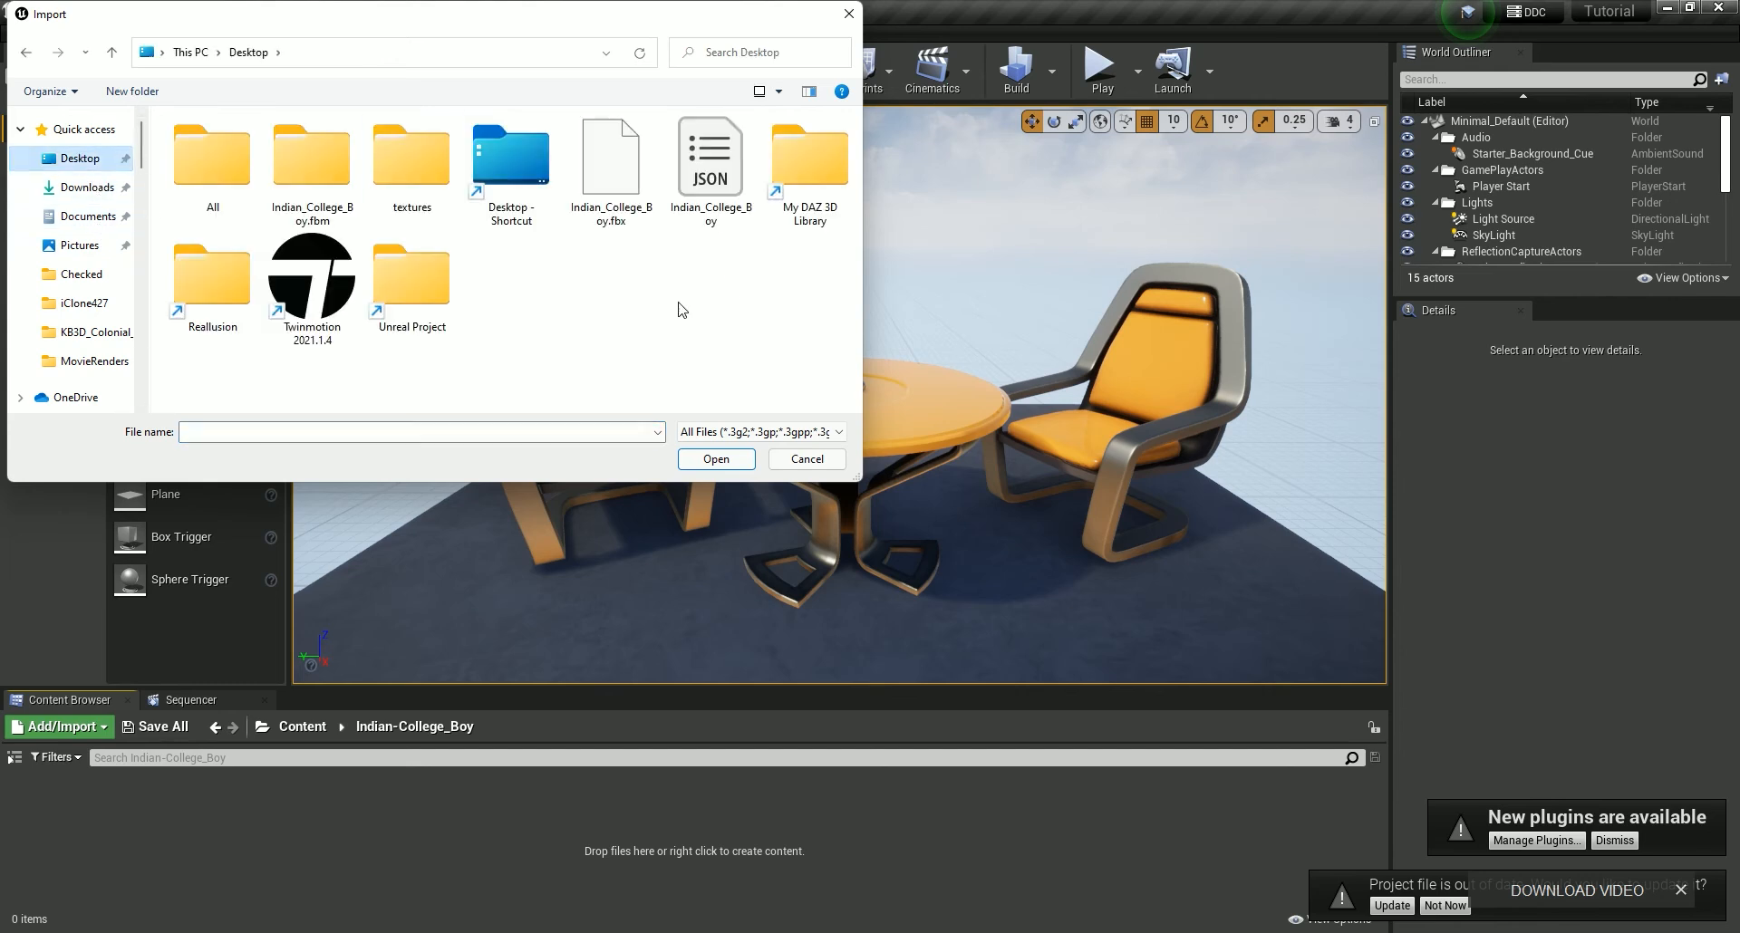
pyautogui.click(615, 152)
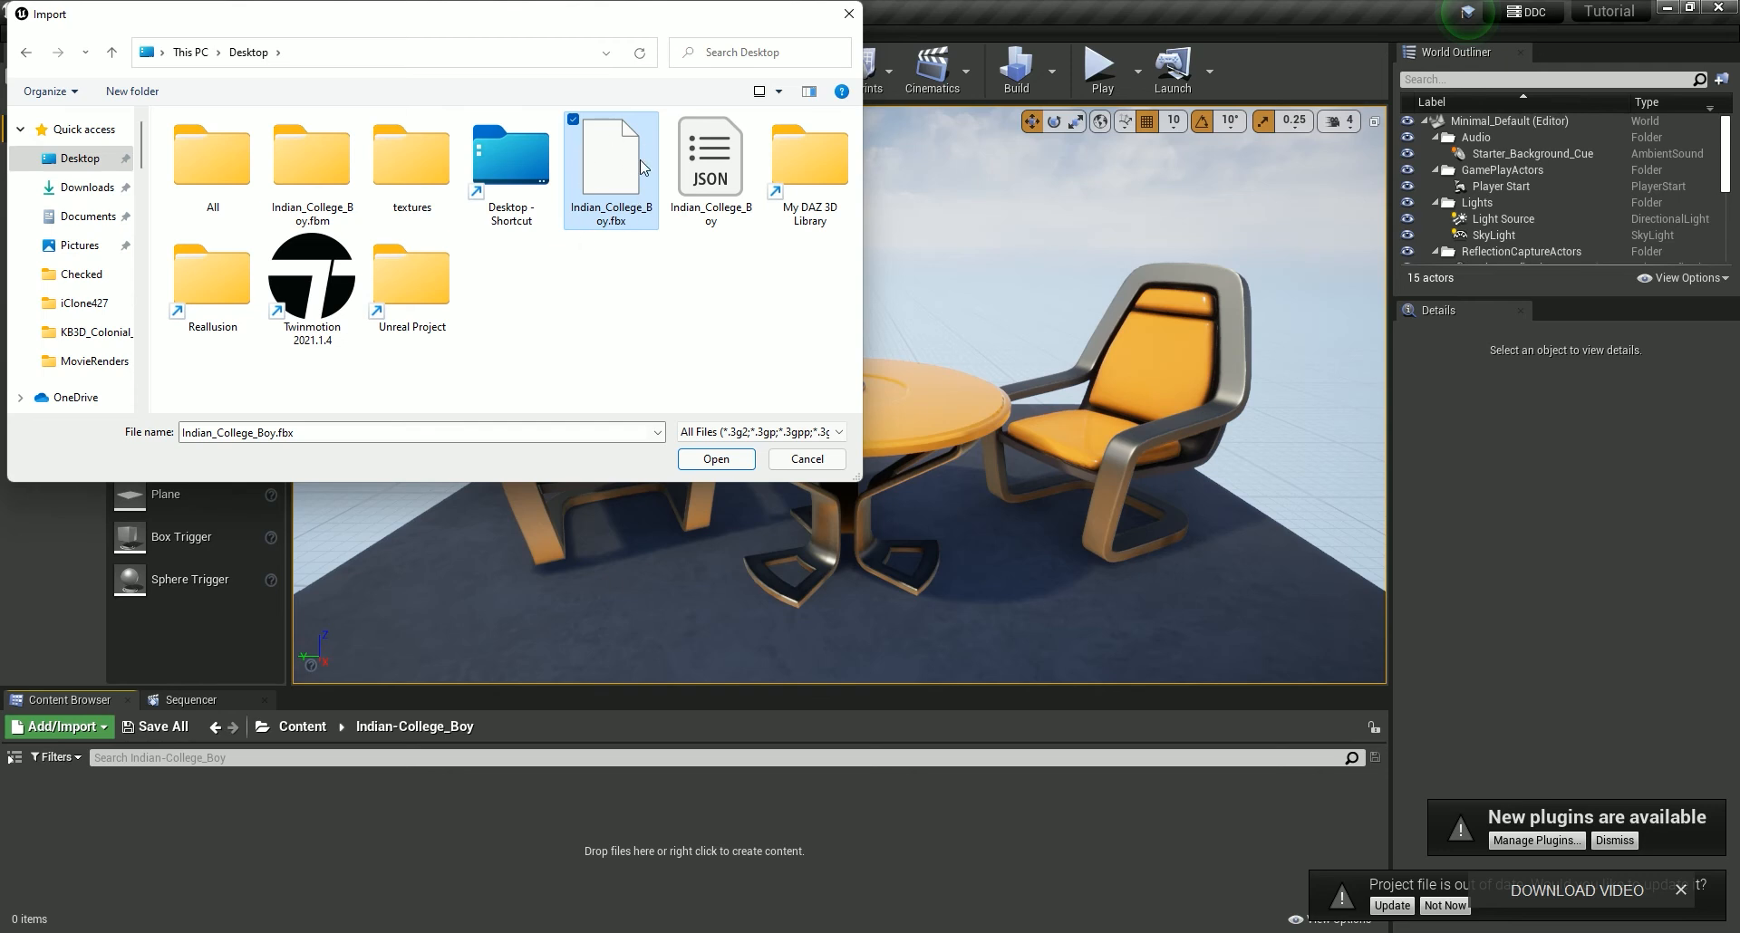
pyautogui.click(714, 459)
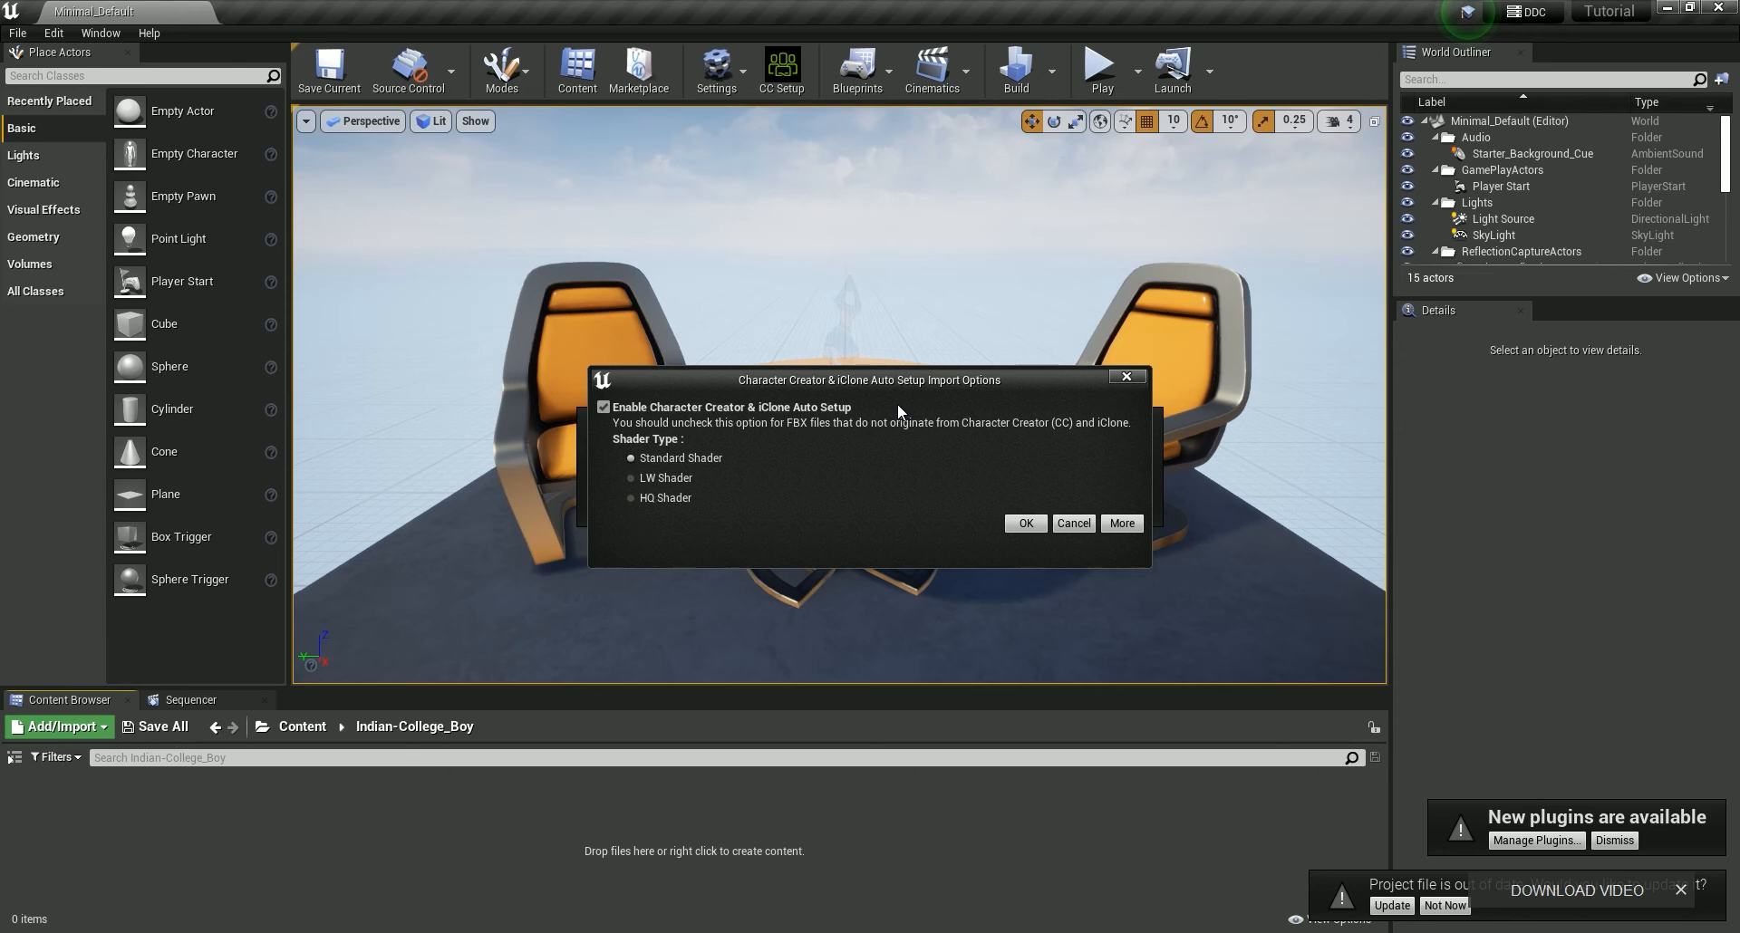
pyautogui.click(632, 500)
pyautogui.click(1024, 524)
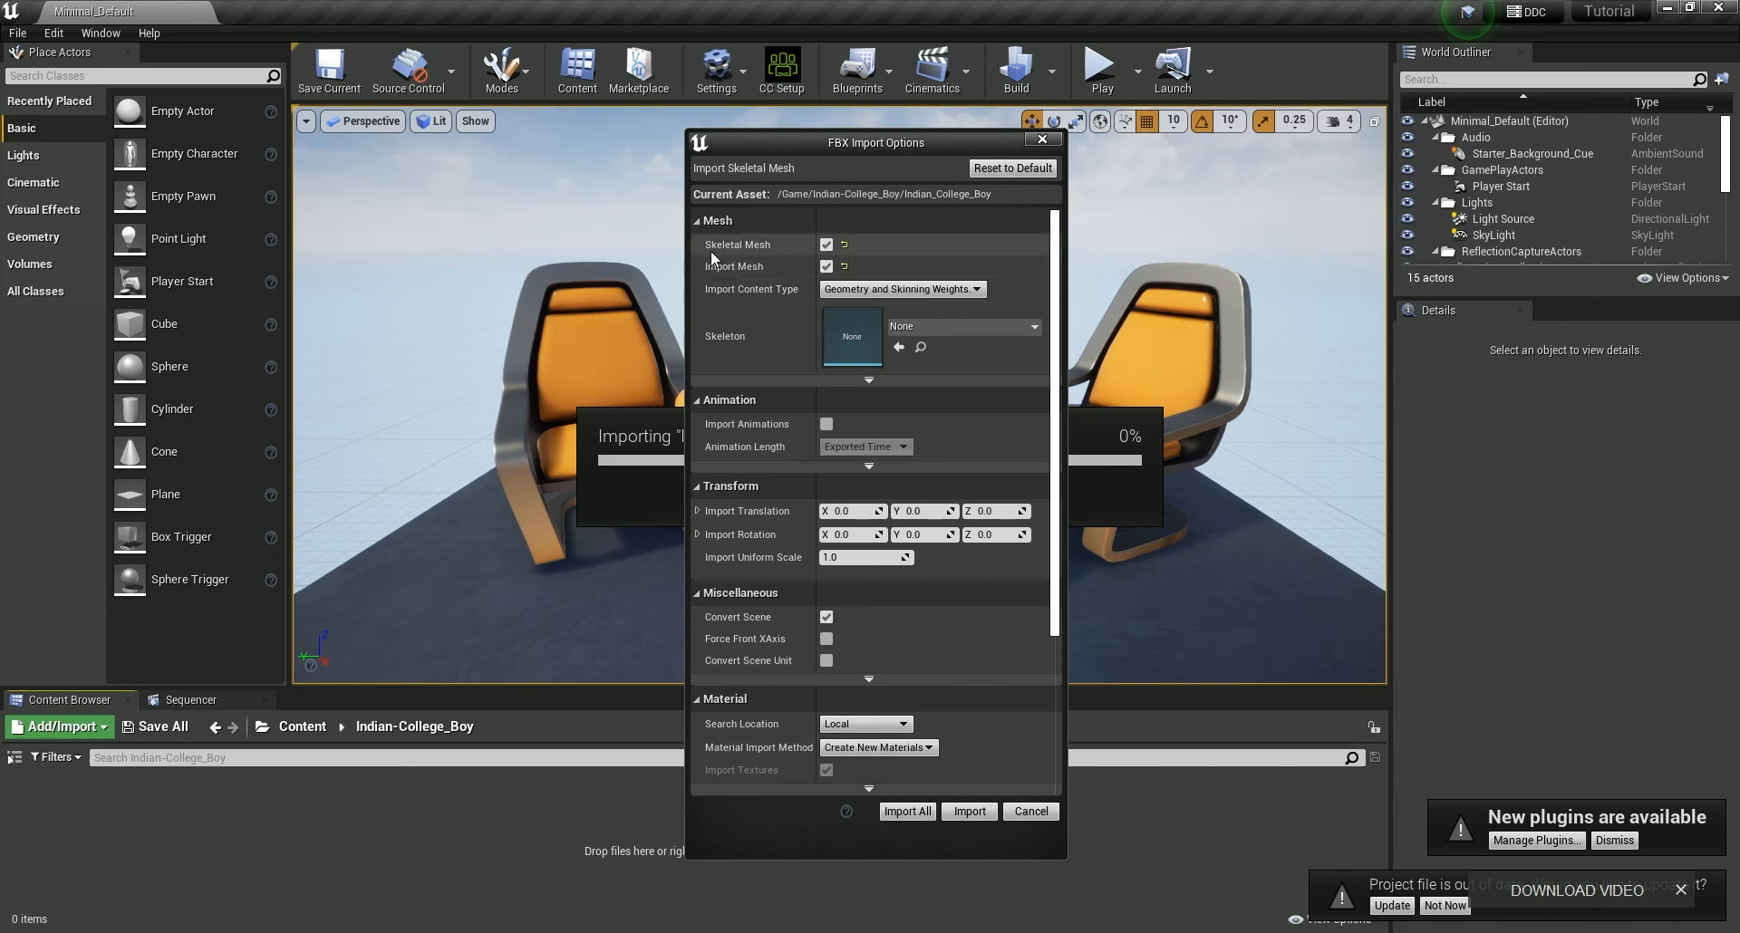
# Step: In the FBX mesh options, keep Skeletal Mesh enabled and turn on Use T0 As Ref Pose and Import Morph Targets
pyautogui.click(827, 245)
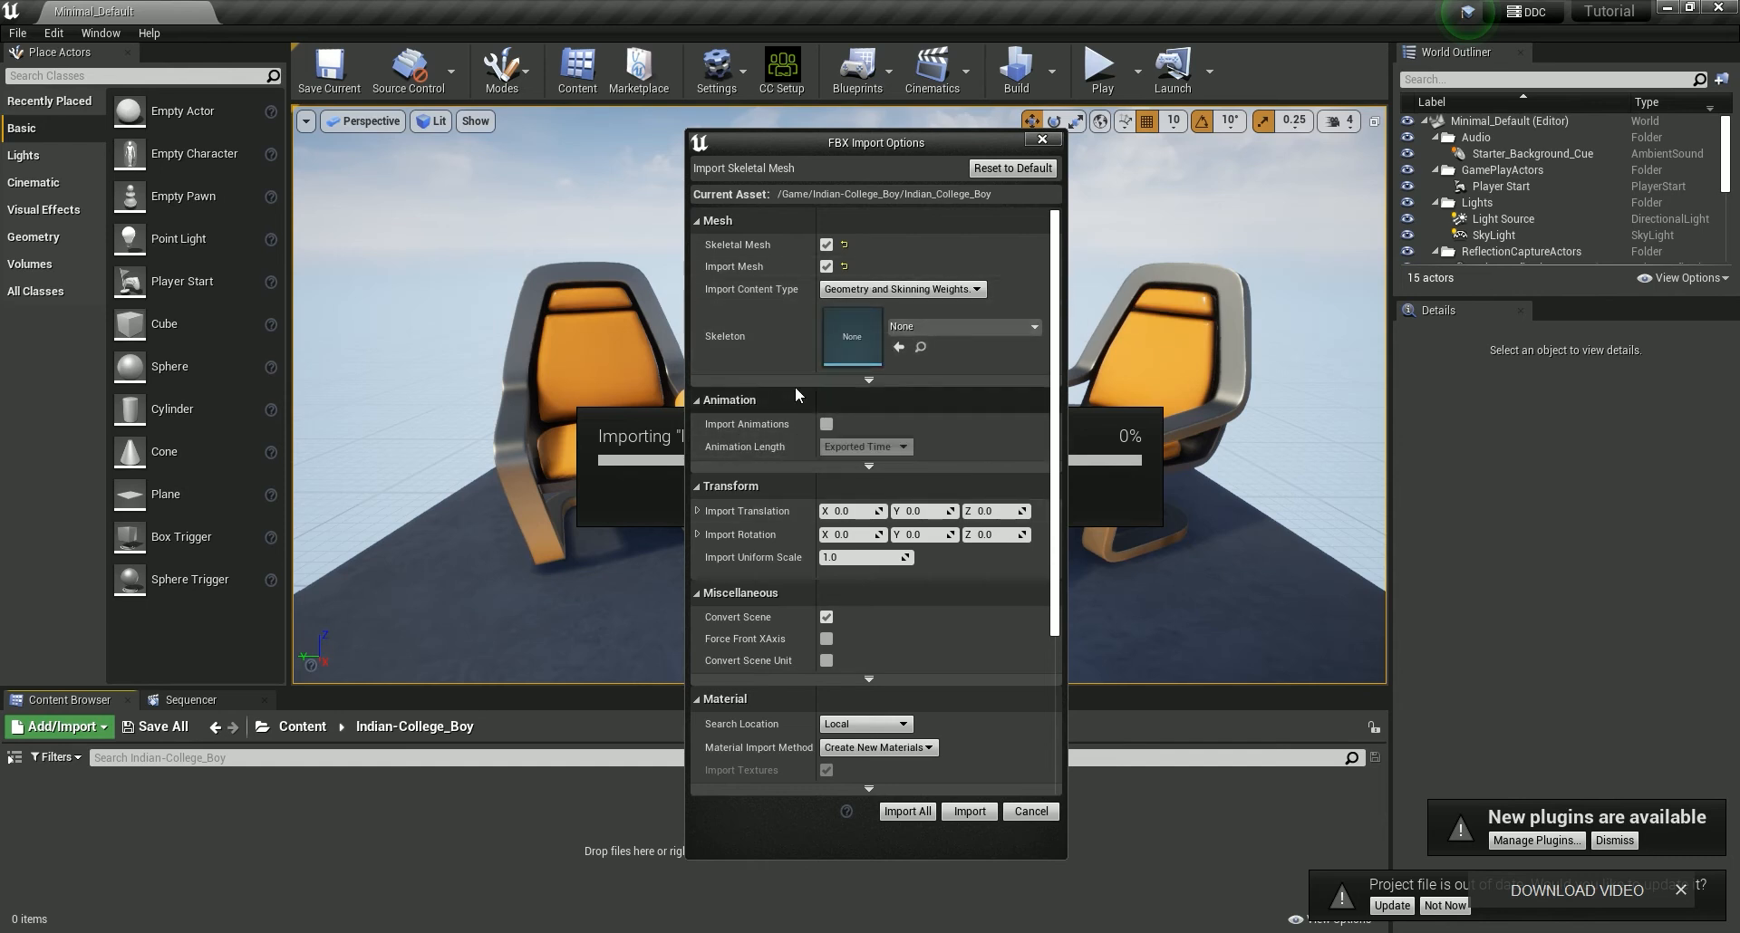
pyautogui.click(868, 380)
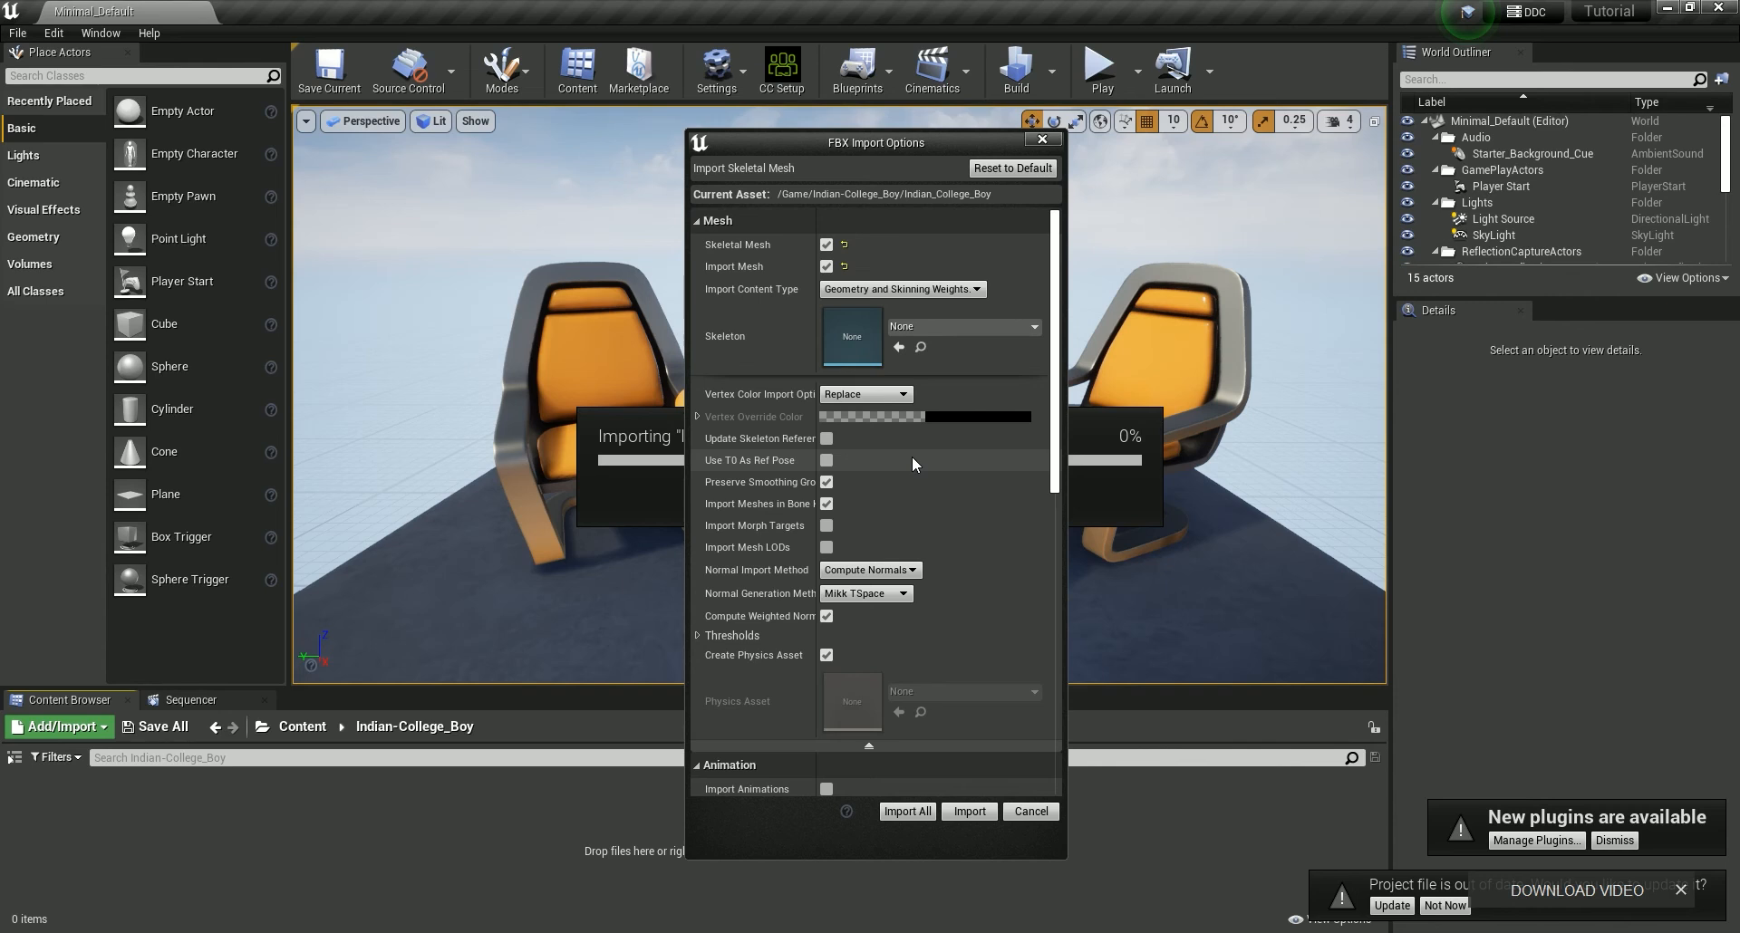
pyautogui.click(826, 460)
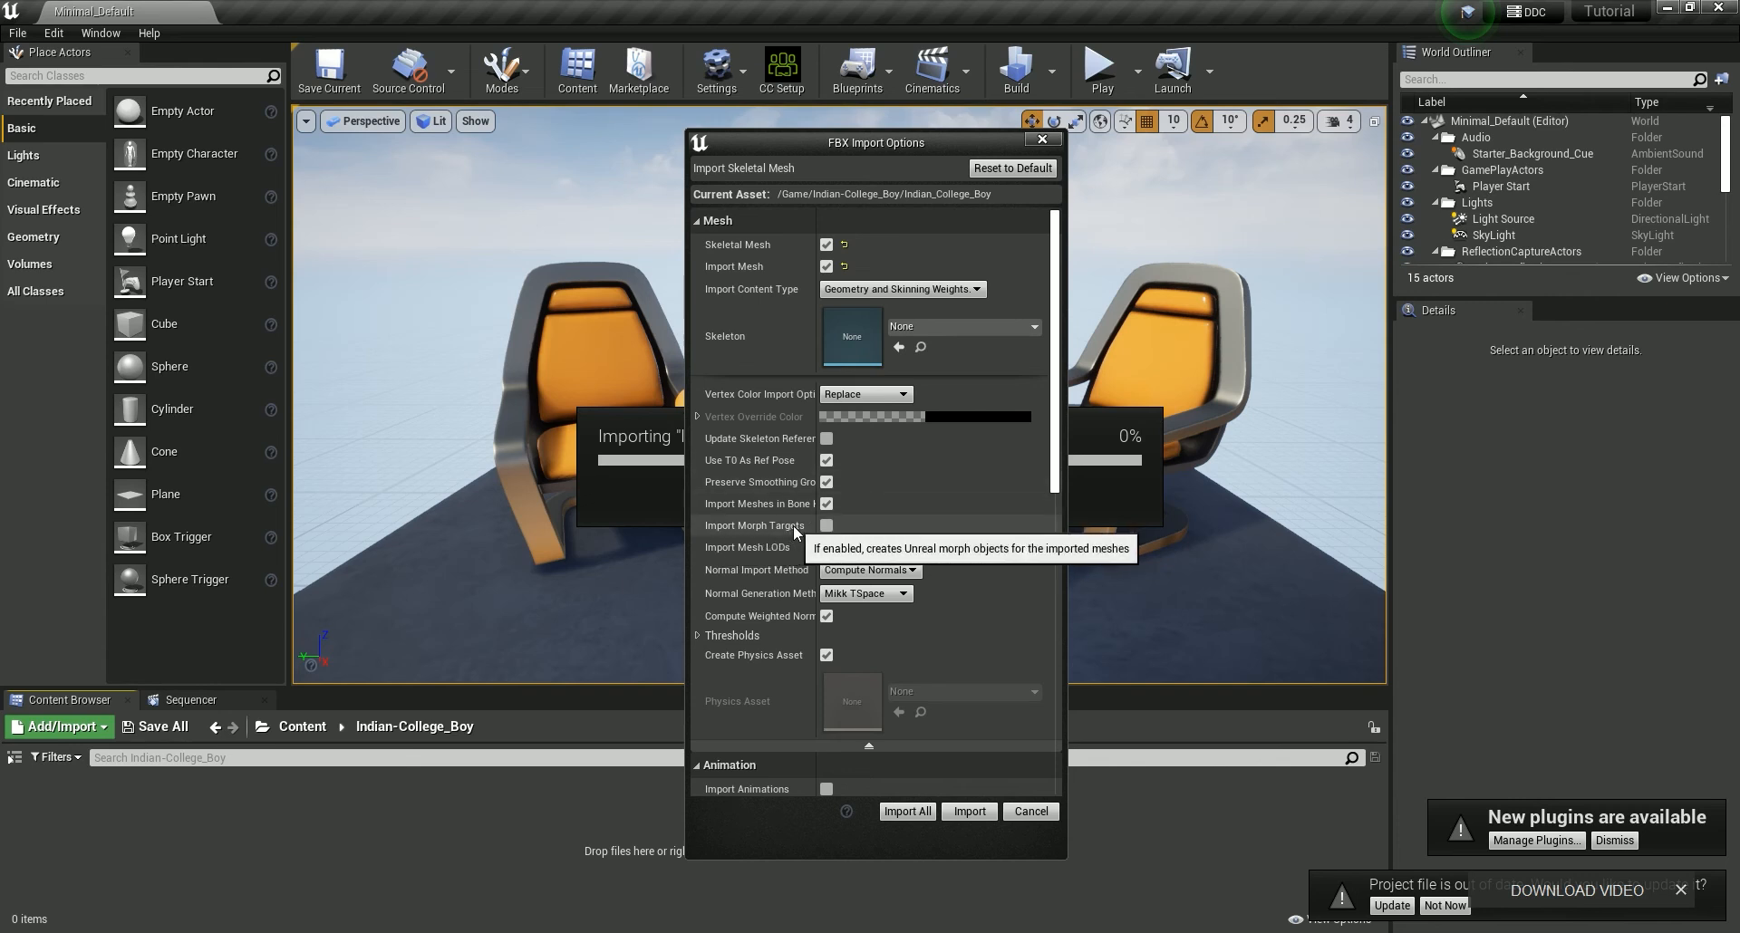
pyautogui.click(826, 526)
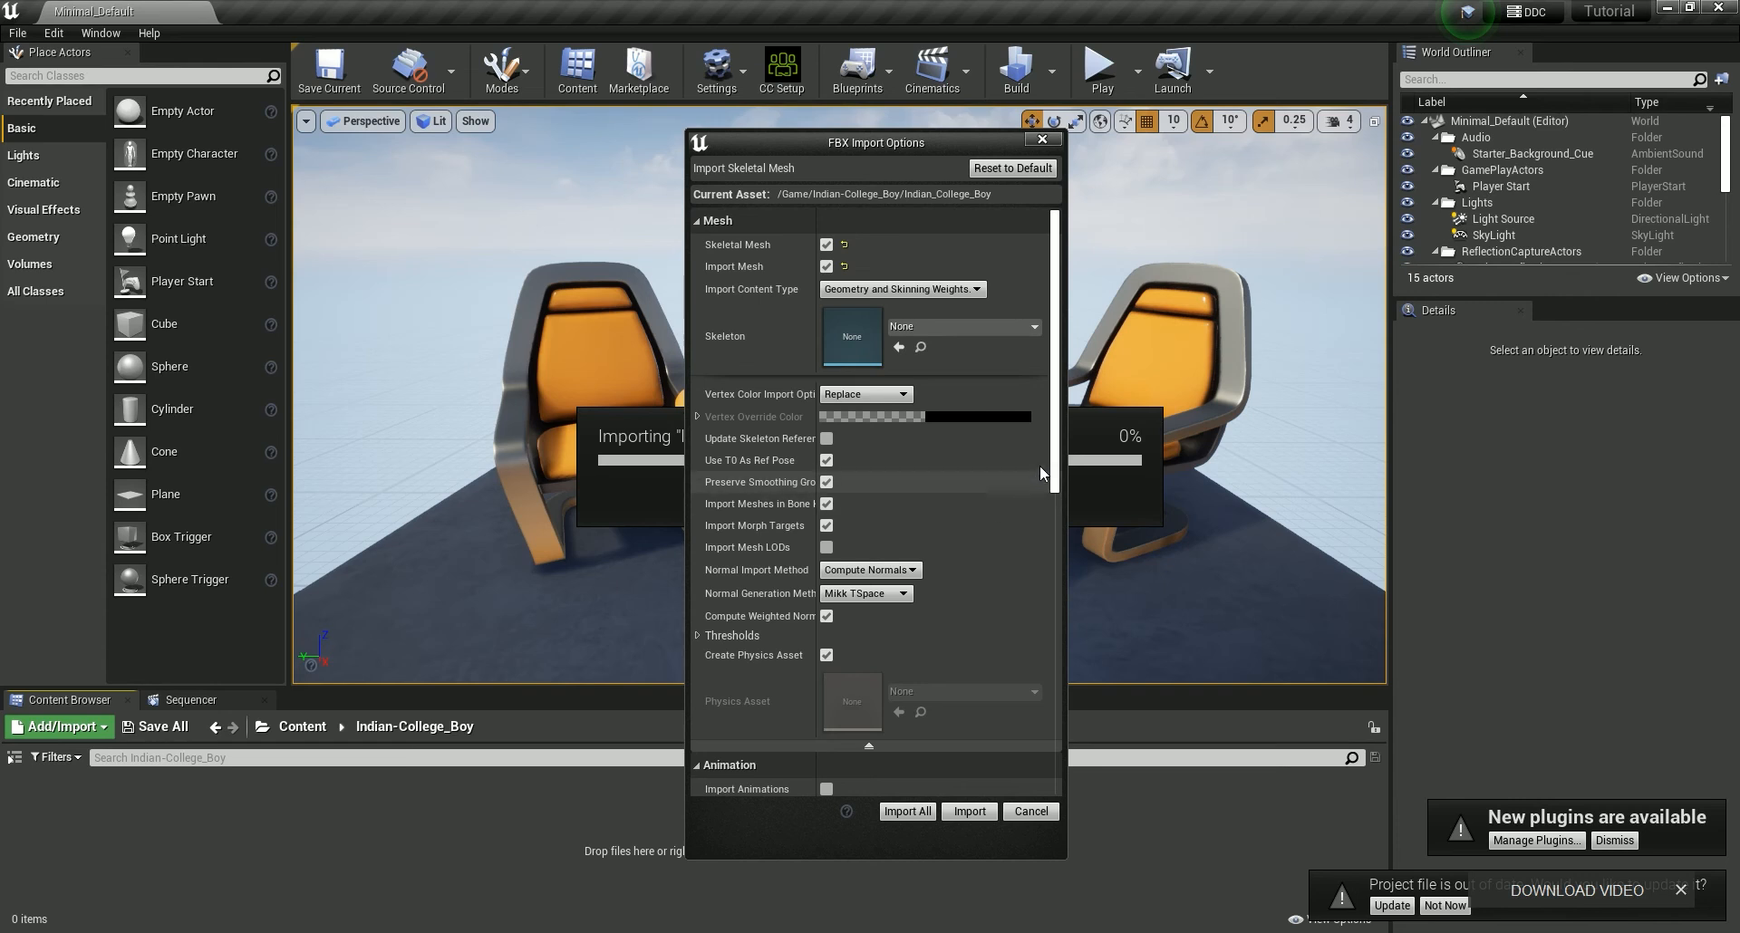
# Step: Enable Import Animations with Exported Time length and Use Default Sample Rate, and import everything
pyautogui.moveTo(1057, 442); pyautogui.dragTo(1058, 605)
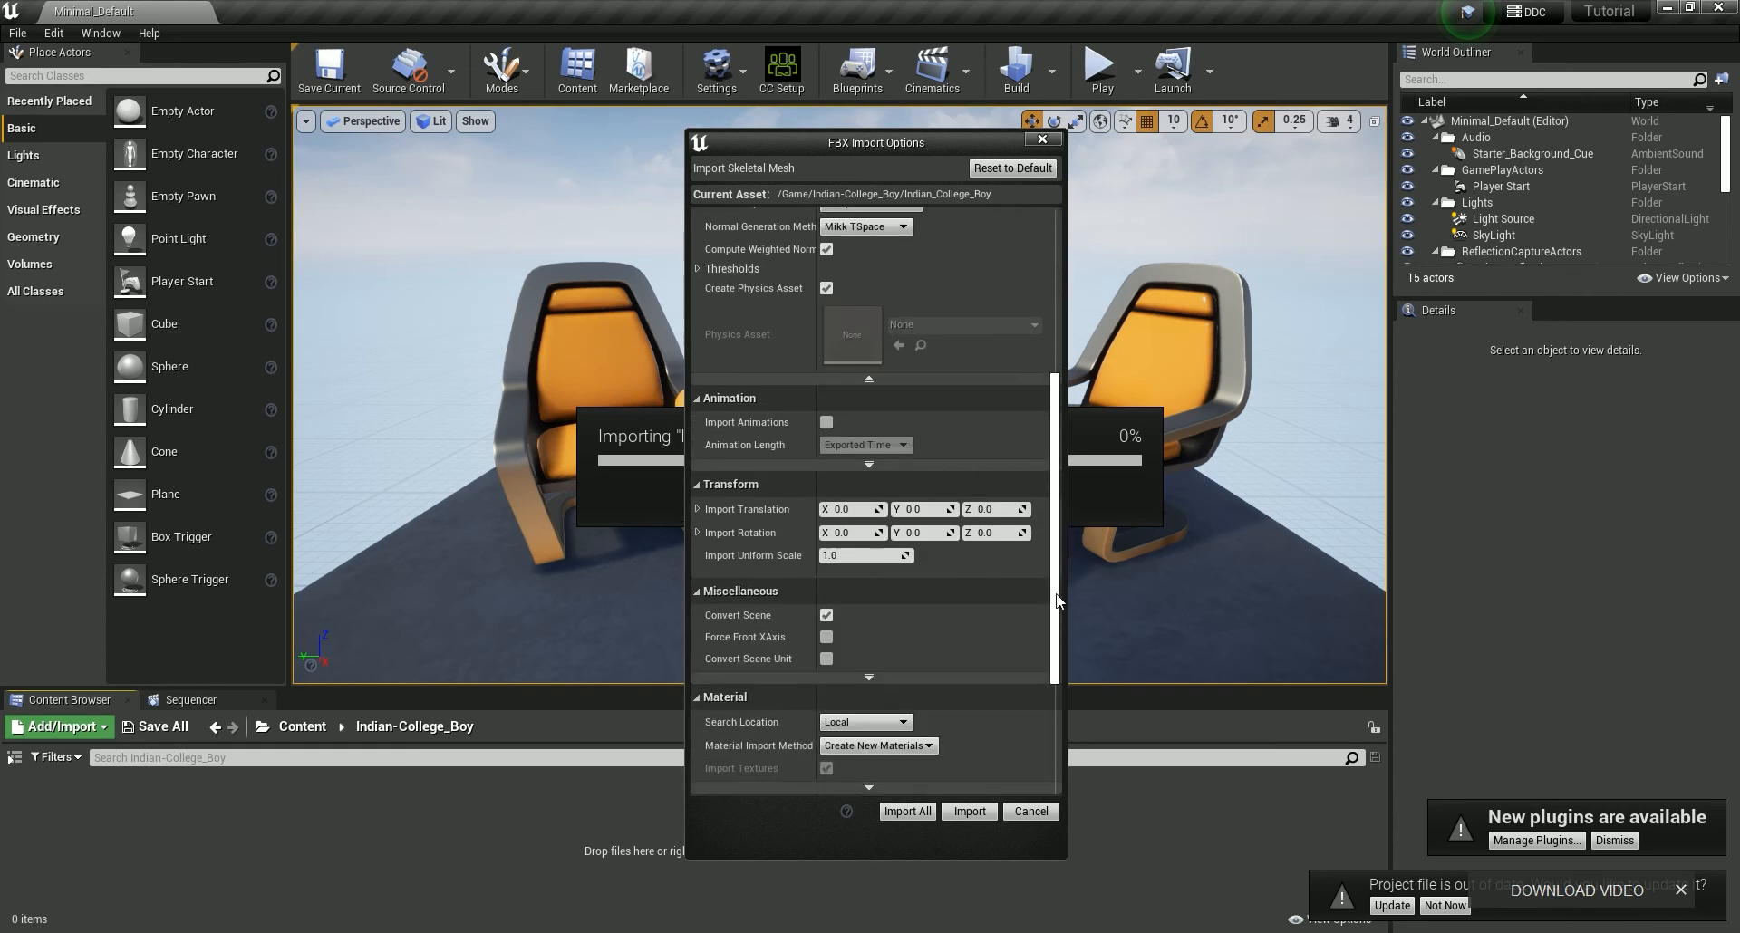
pyautogui.click(827, 424)
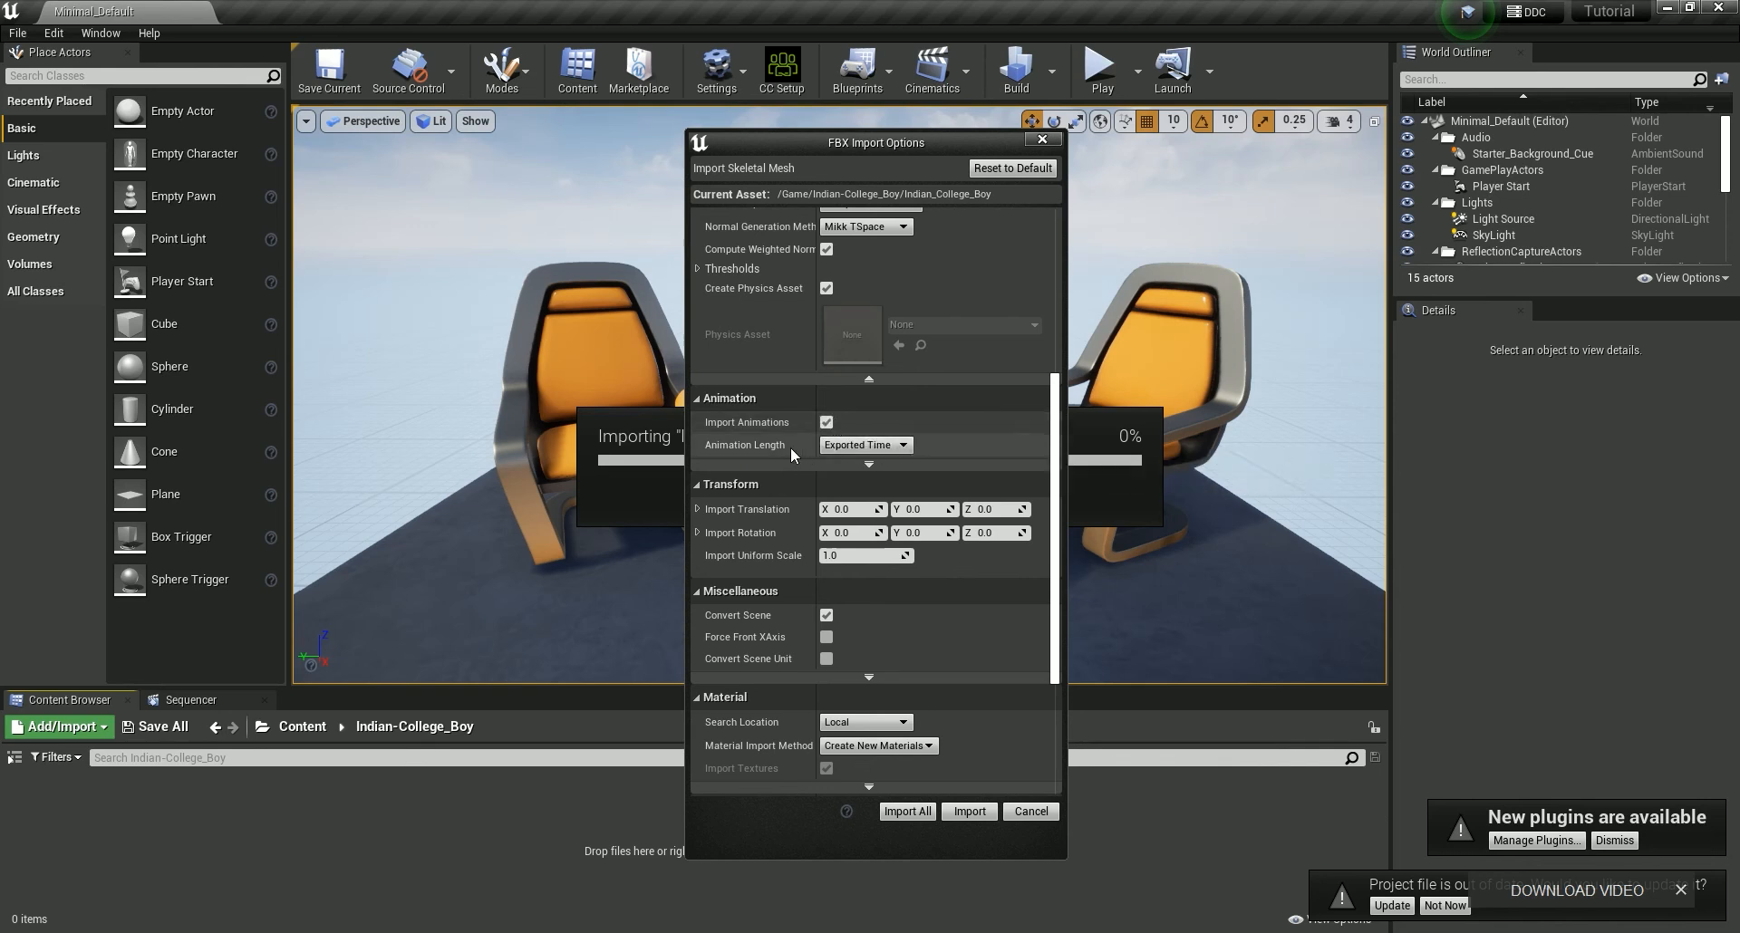
pyautogui.click(867, 467)
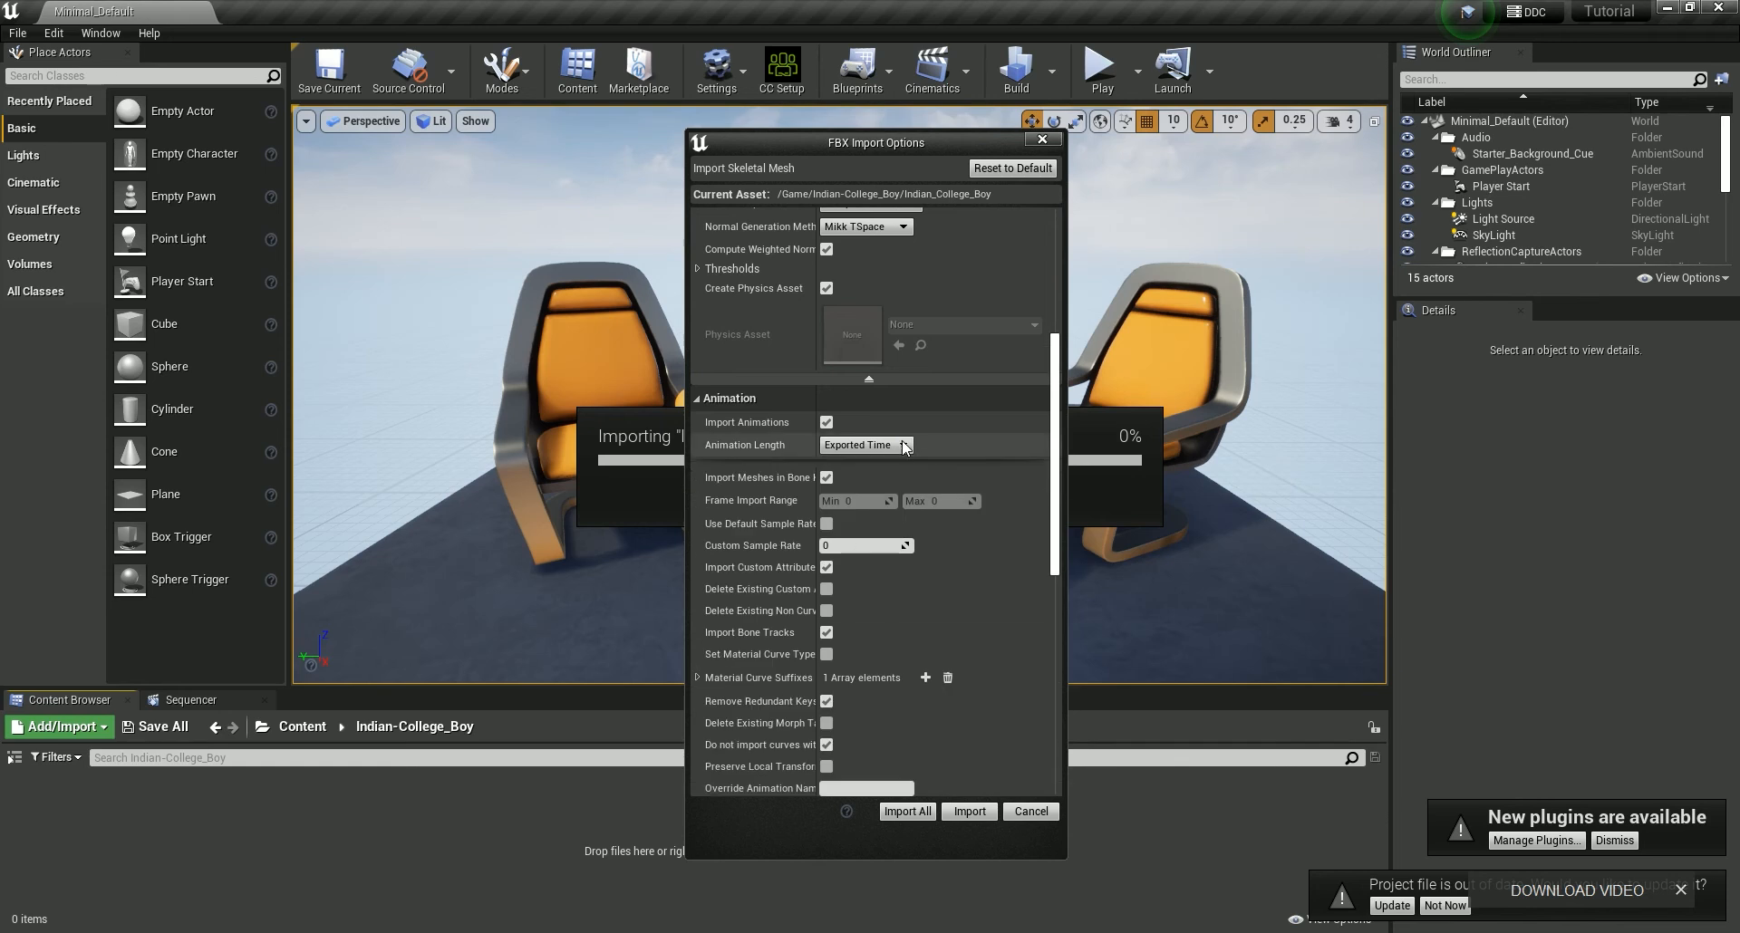
pyautogui.click(863, 445)
pyautogui.click(857, 460)
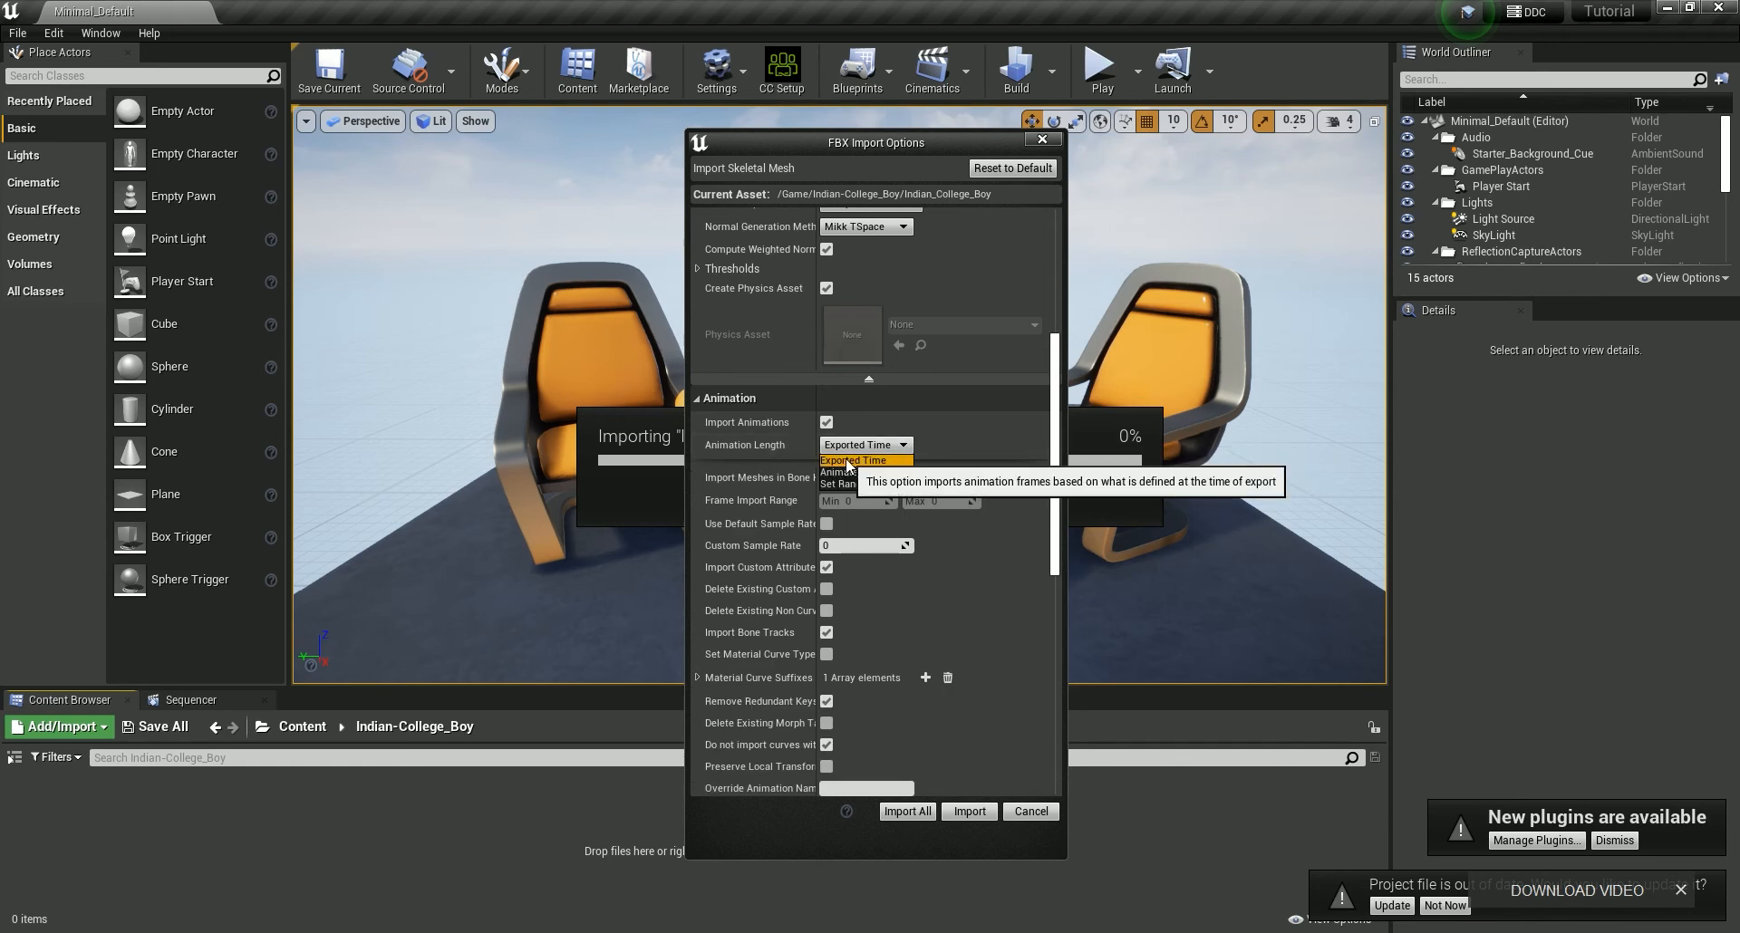
pyautogui.click(827, 523)
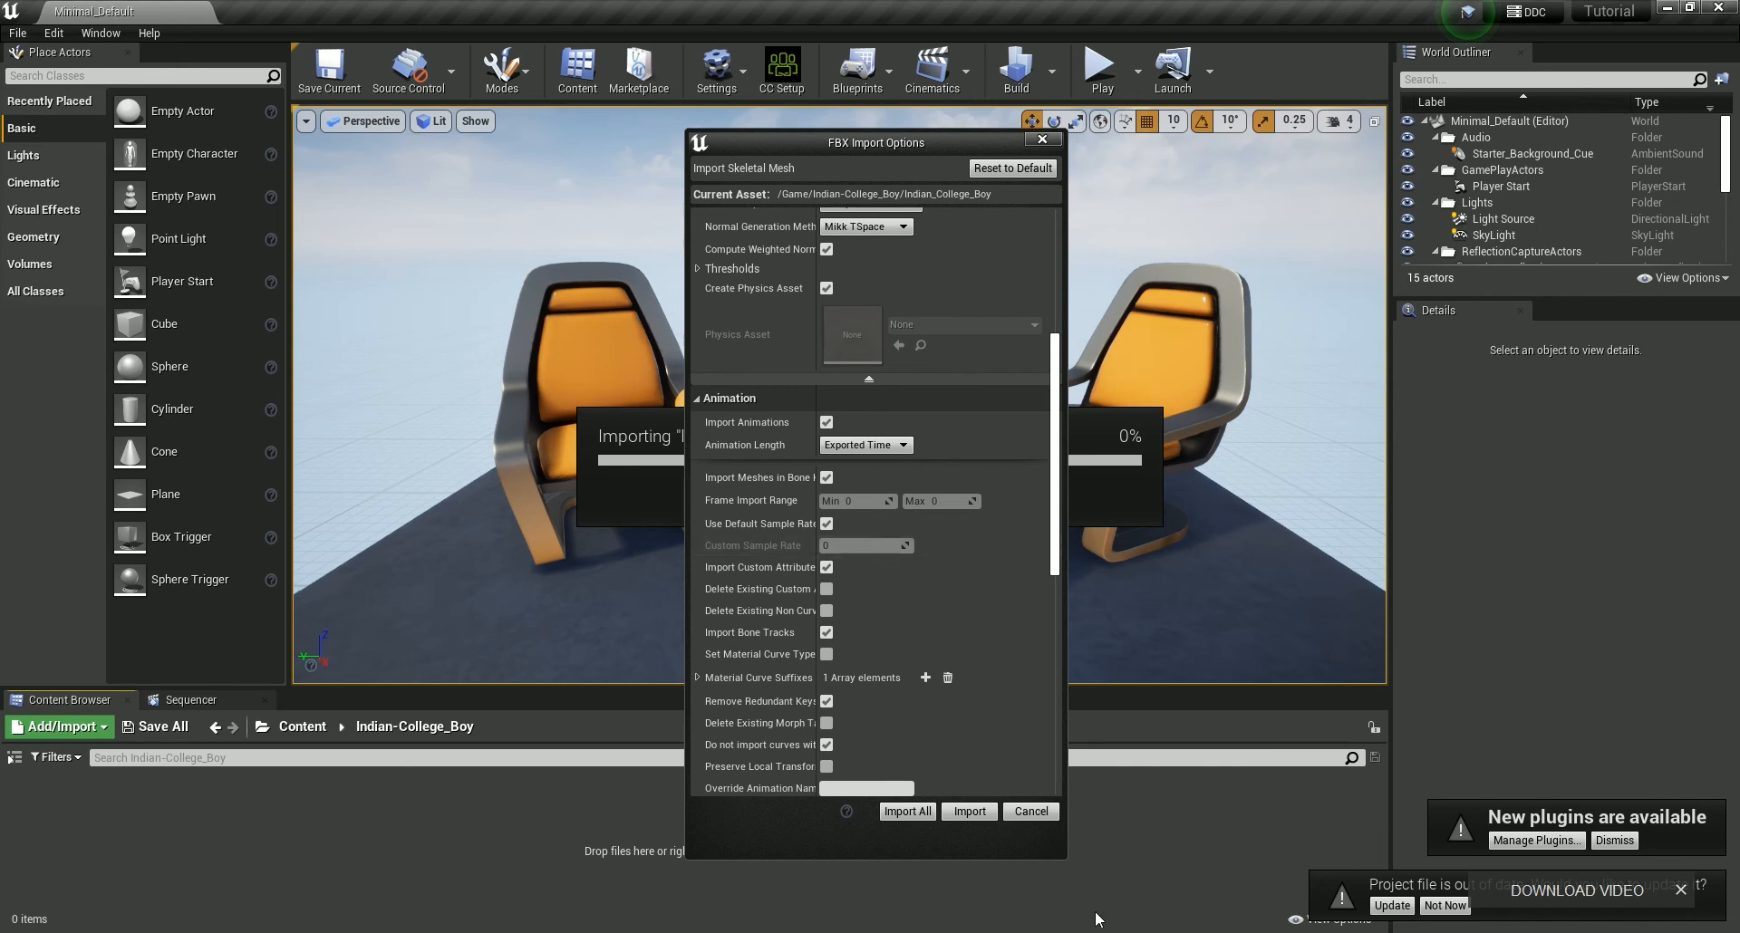
pyautogui.scroll(-6, 986, 650)
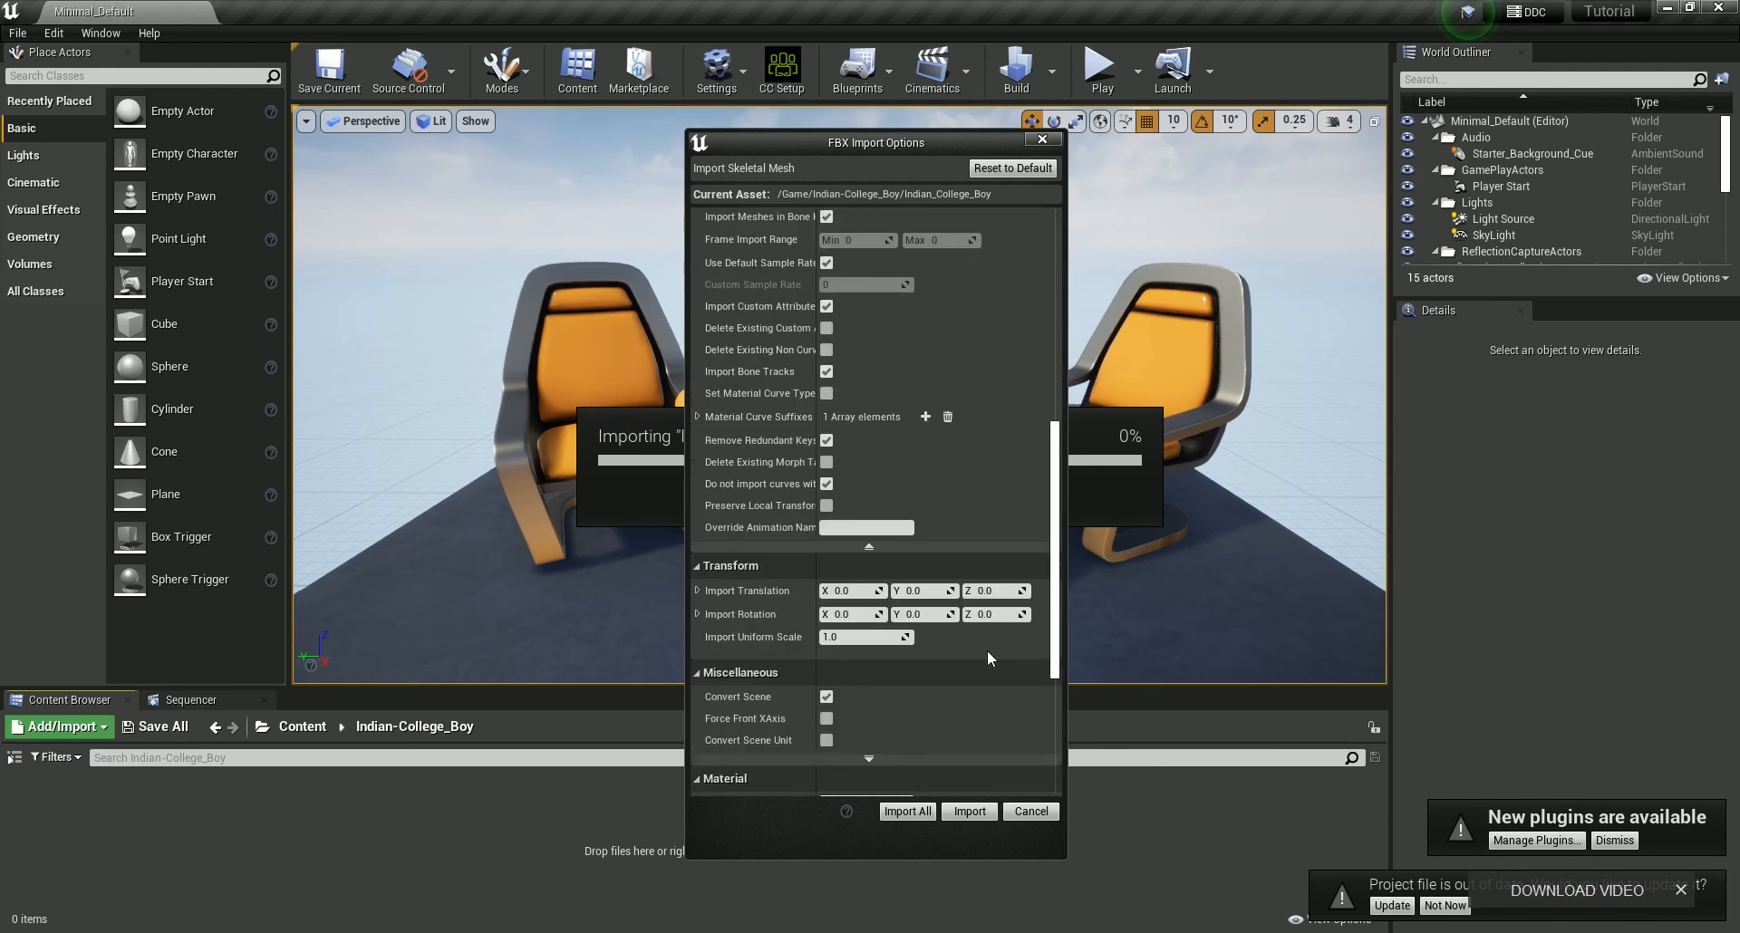
pyautogui.click(908, 812)
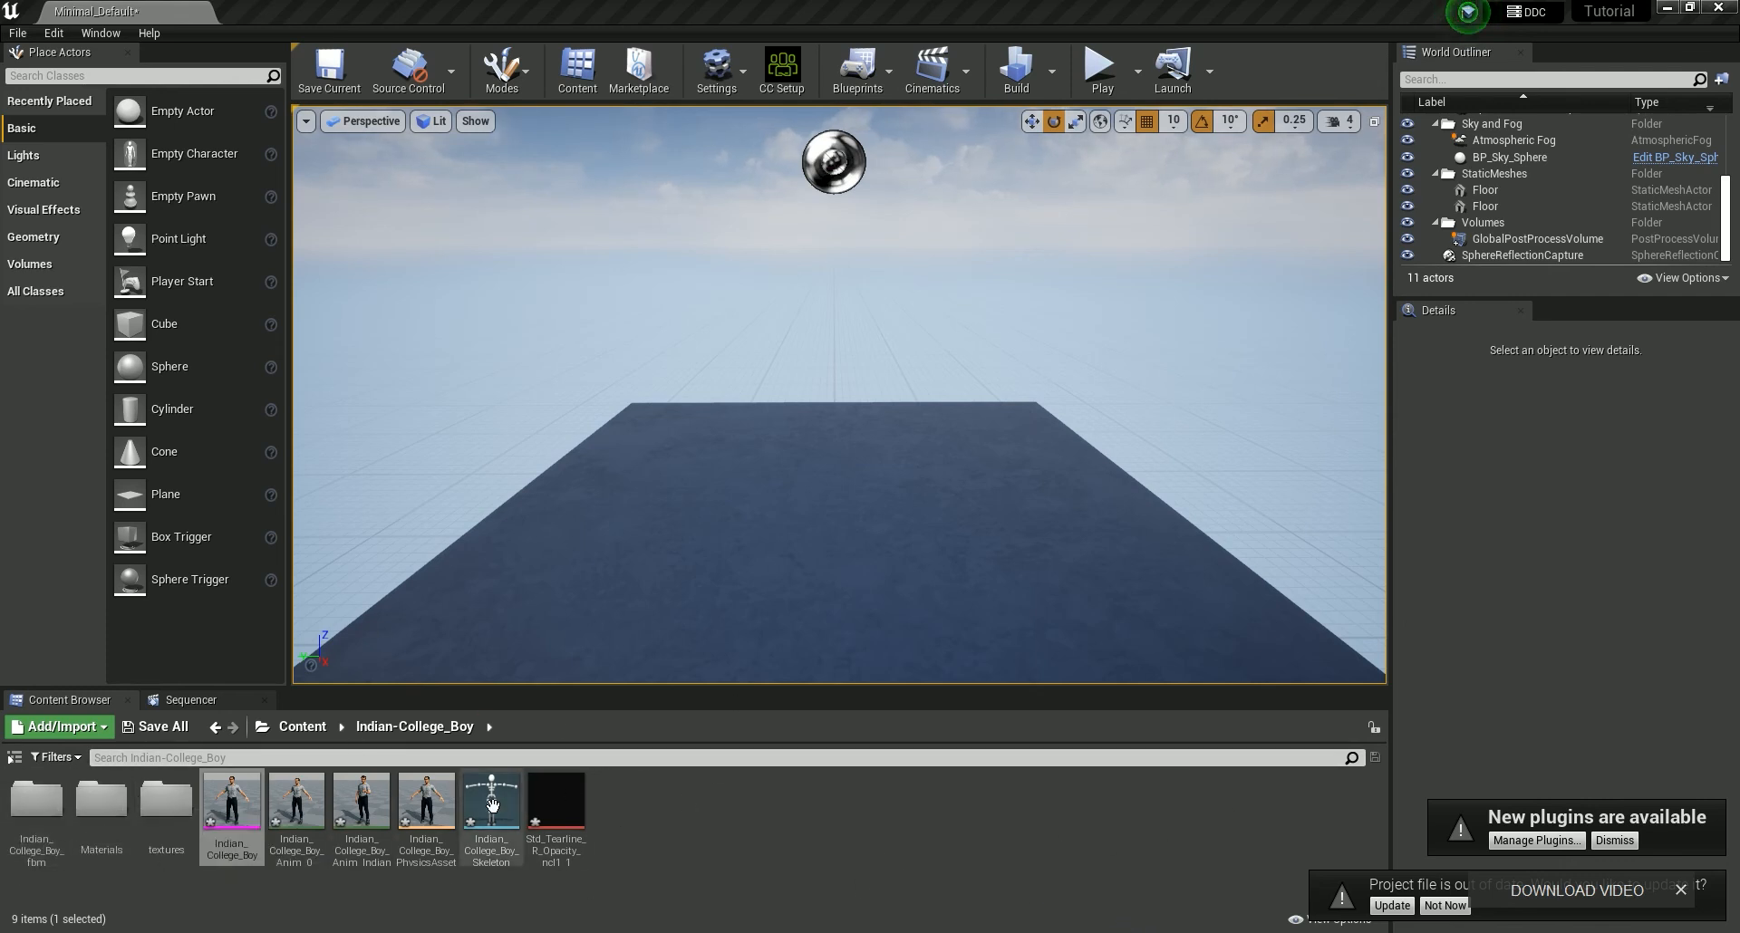
# Step: Place the Indian_College_Boy skeletal mesh on the floor in the level and rotate it -80° about Z to face the camera
pyautogui.moveTo(232, 804); pyautogui.dragTo(816, 504)
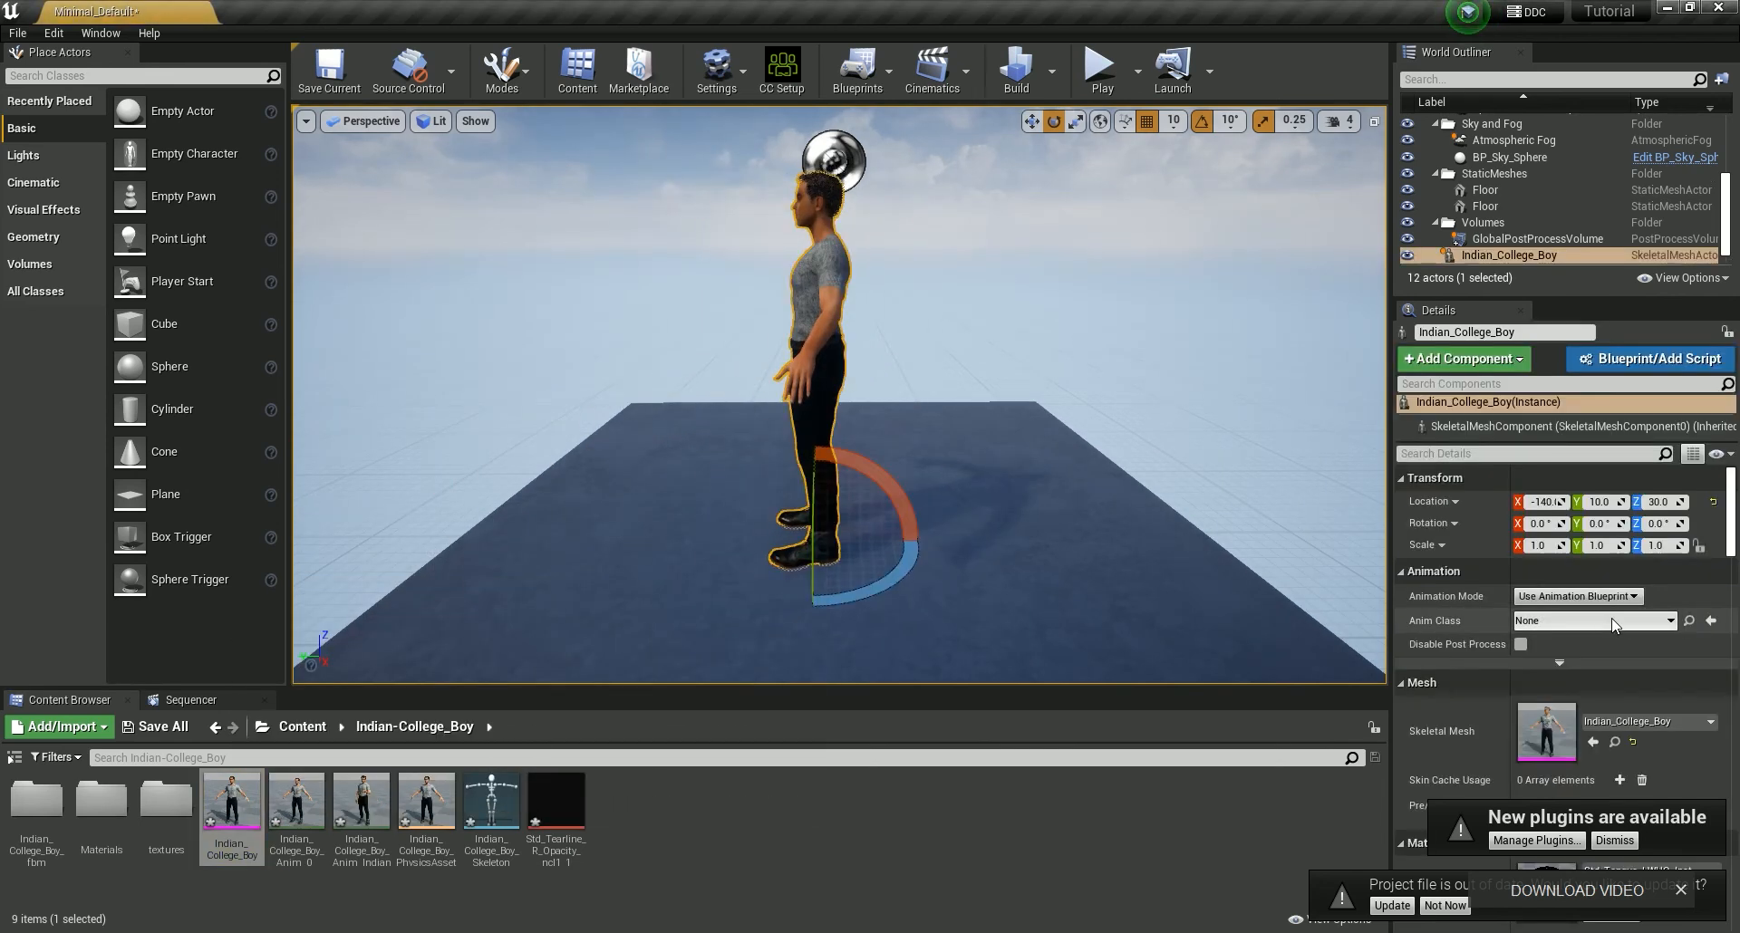
pyautogui.moveTo(820, 601); pyautogui.dragTo(951, 549)
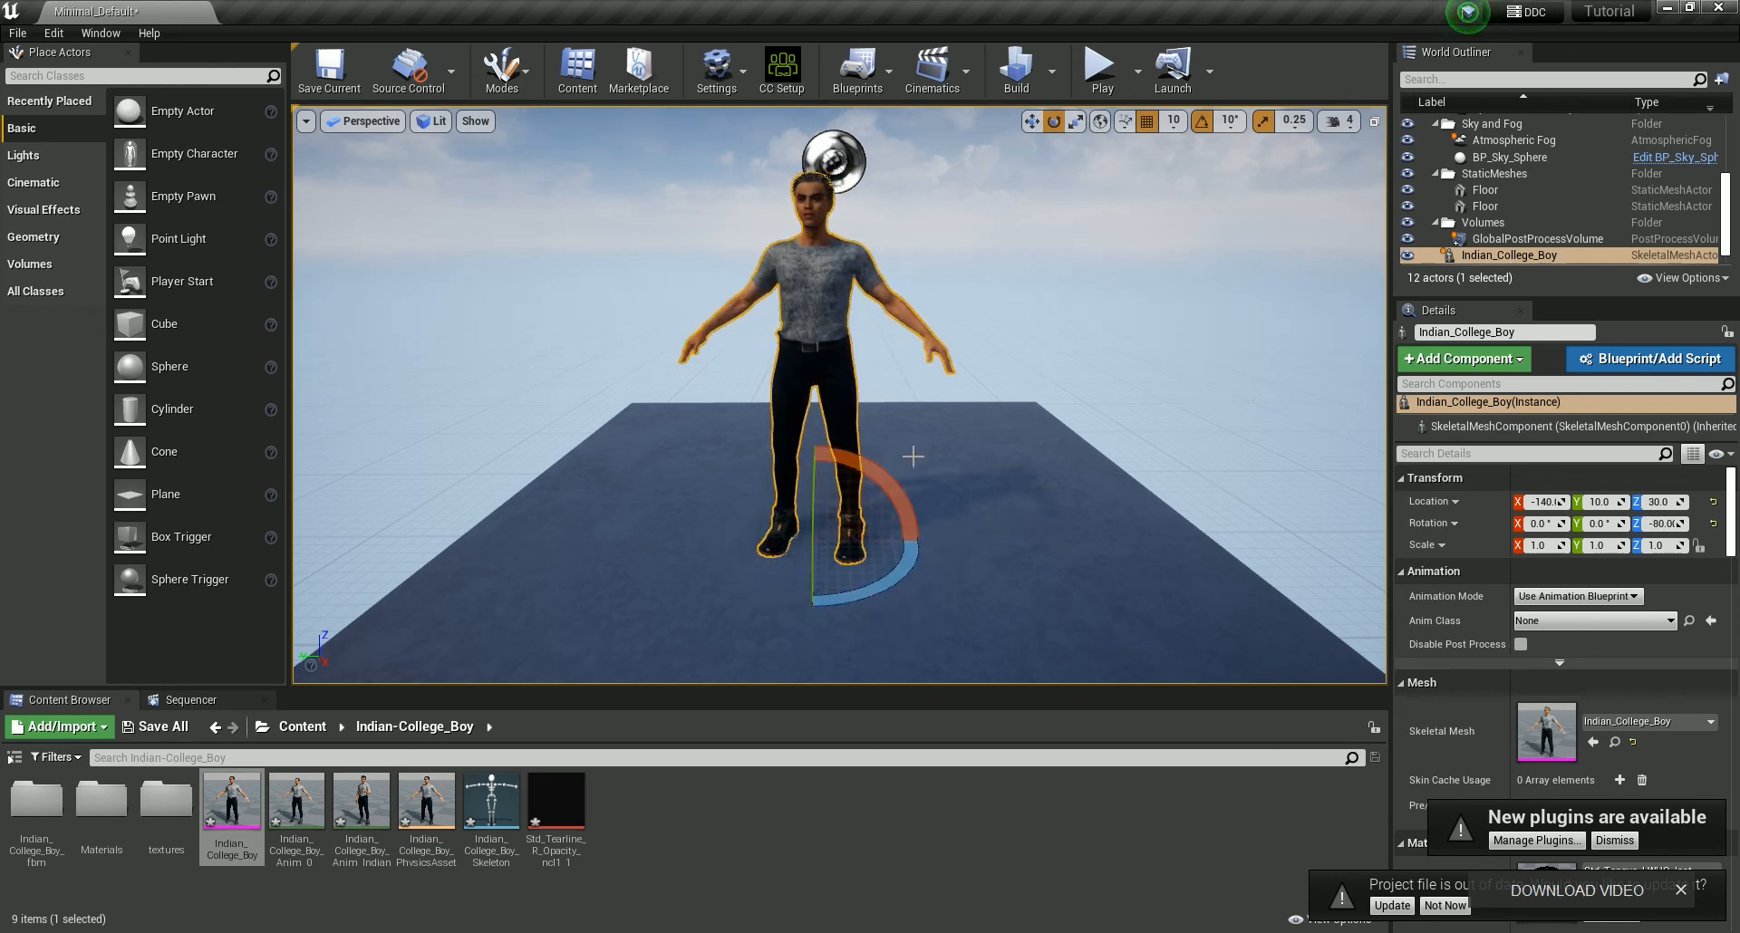
pyautogui.scroll(3, 915, 457)
pyautogui.moveTo(914, 456); pyautogui.dragTo(897, 313, button='middle')
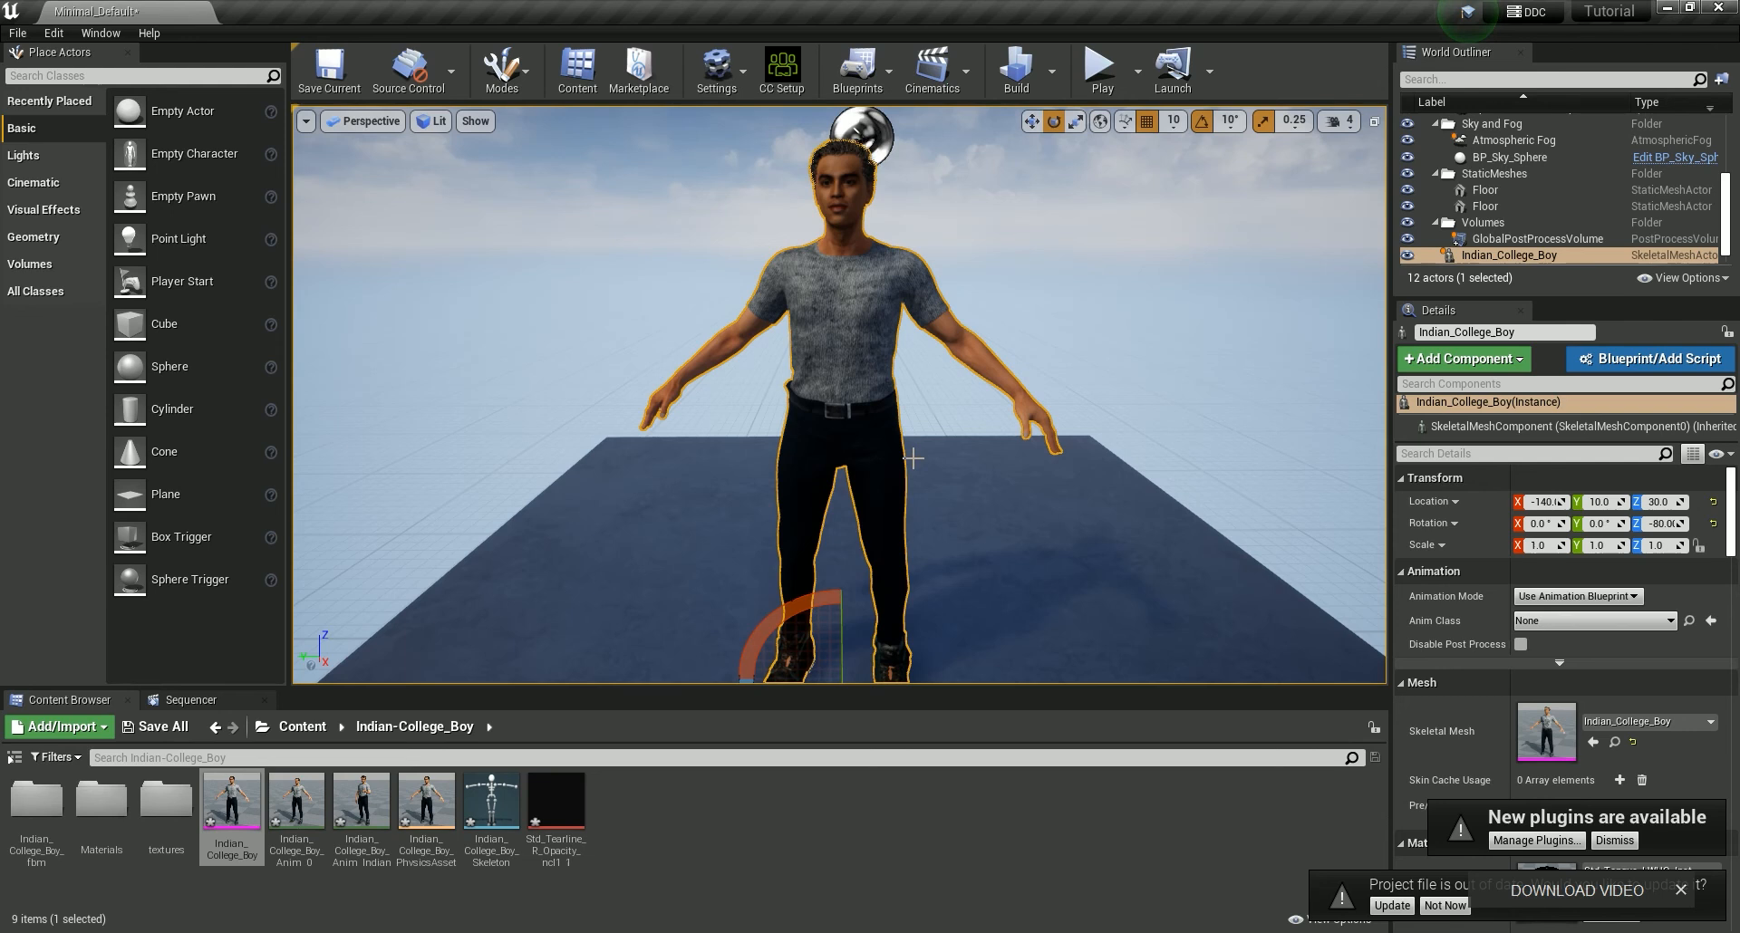
pyautogui.scroll(3, 914, 459)
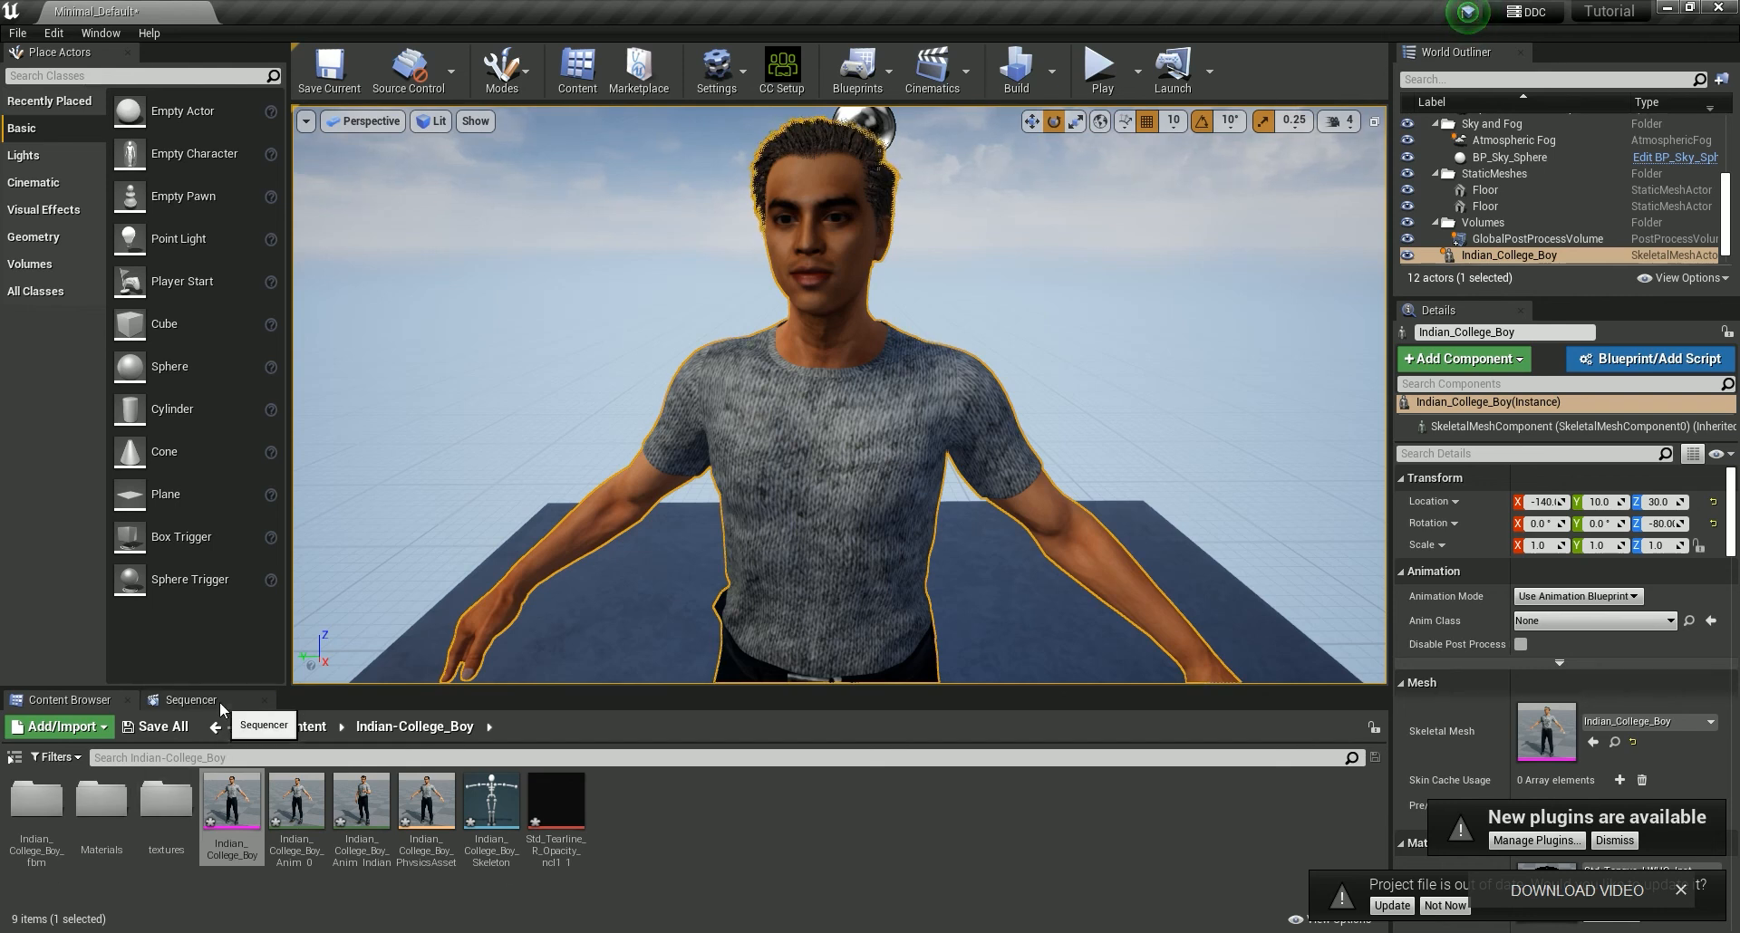
# Step: Create a level sequence named tut in the Content folder
pyautogui.click(192, 703)
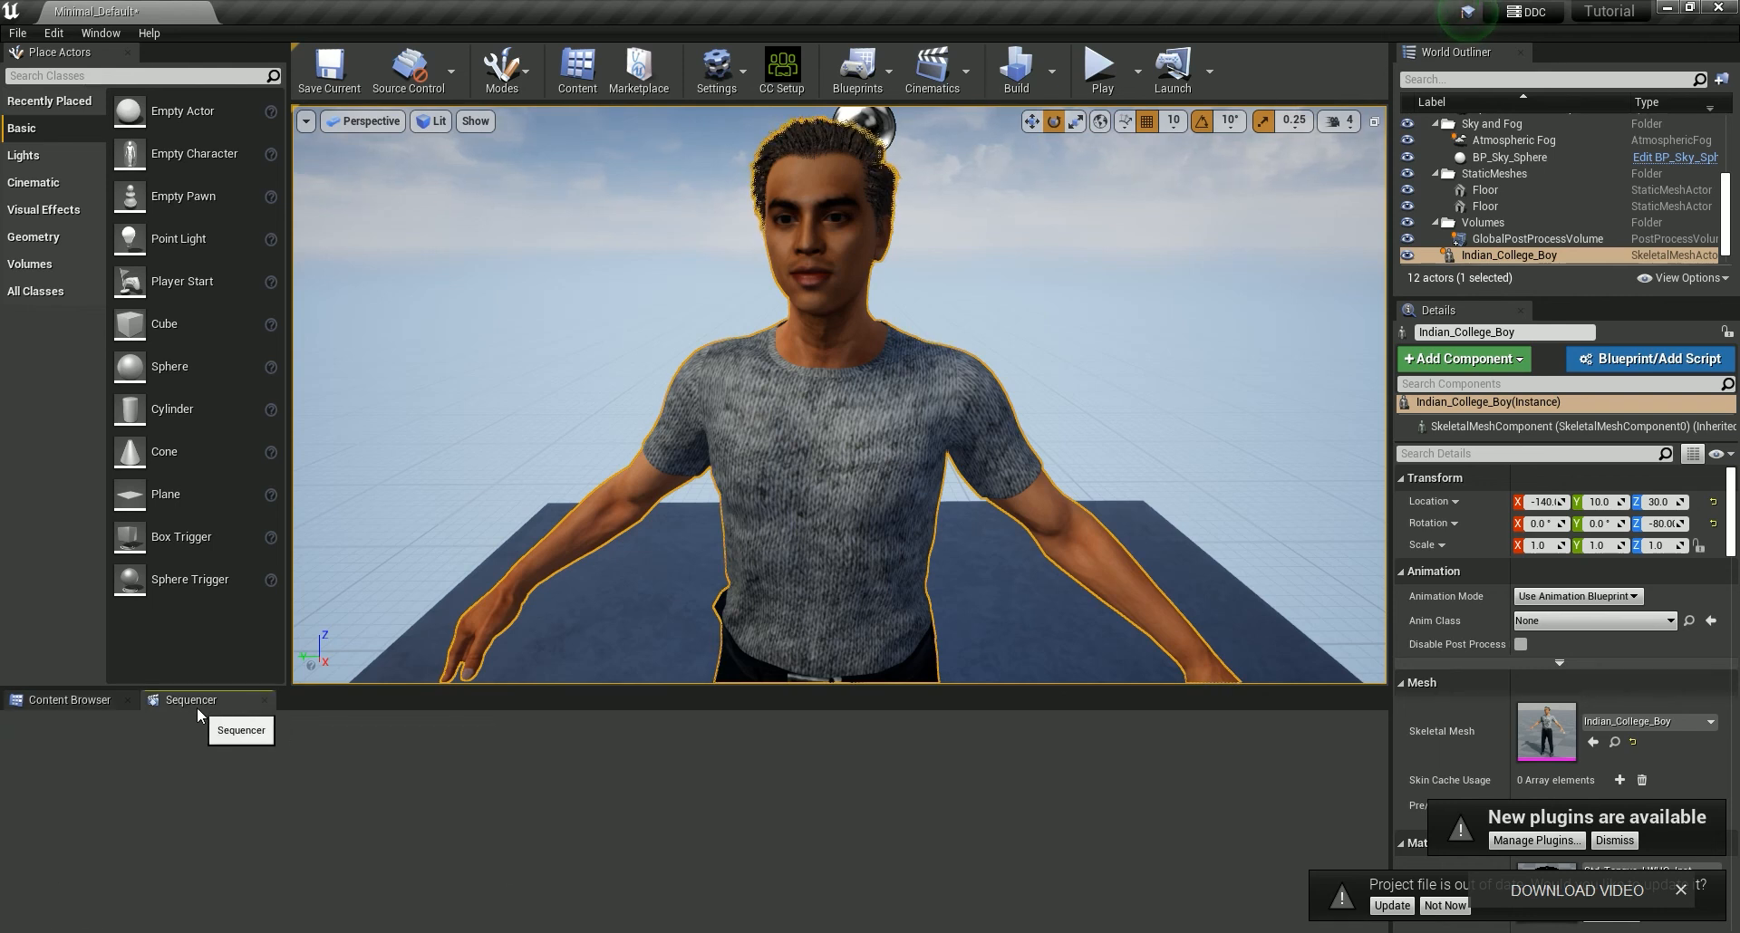
pyautogui.click(964, 79)
pyautogui.click(963, 121)
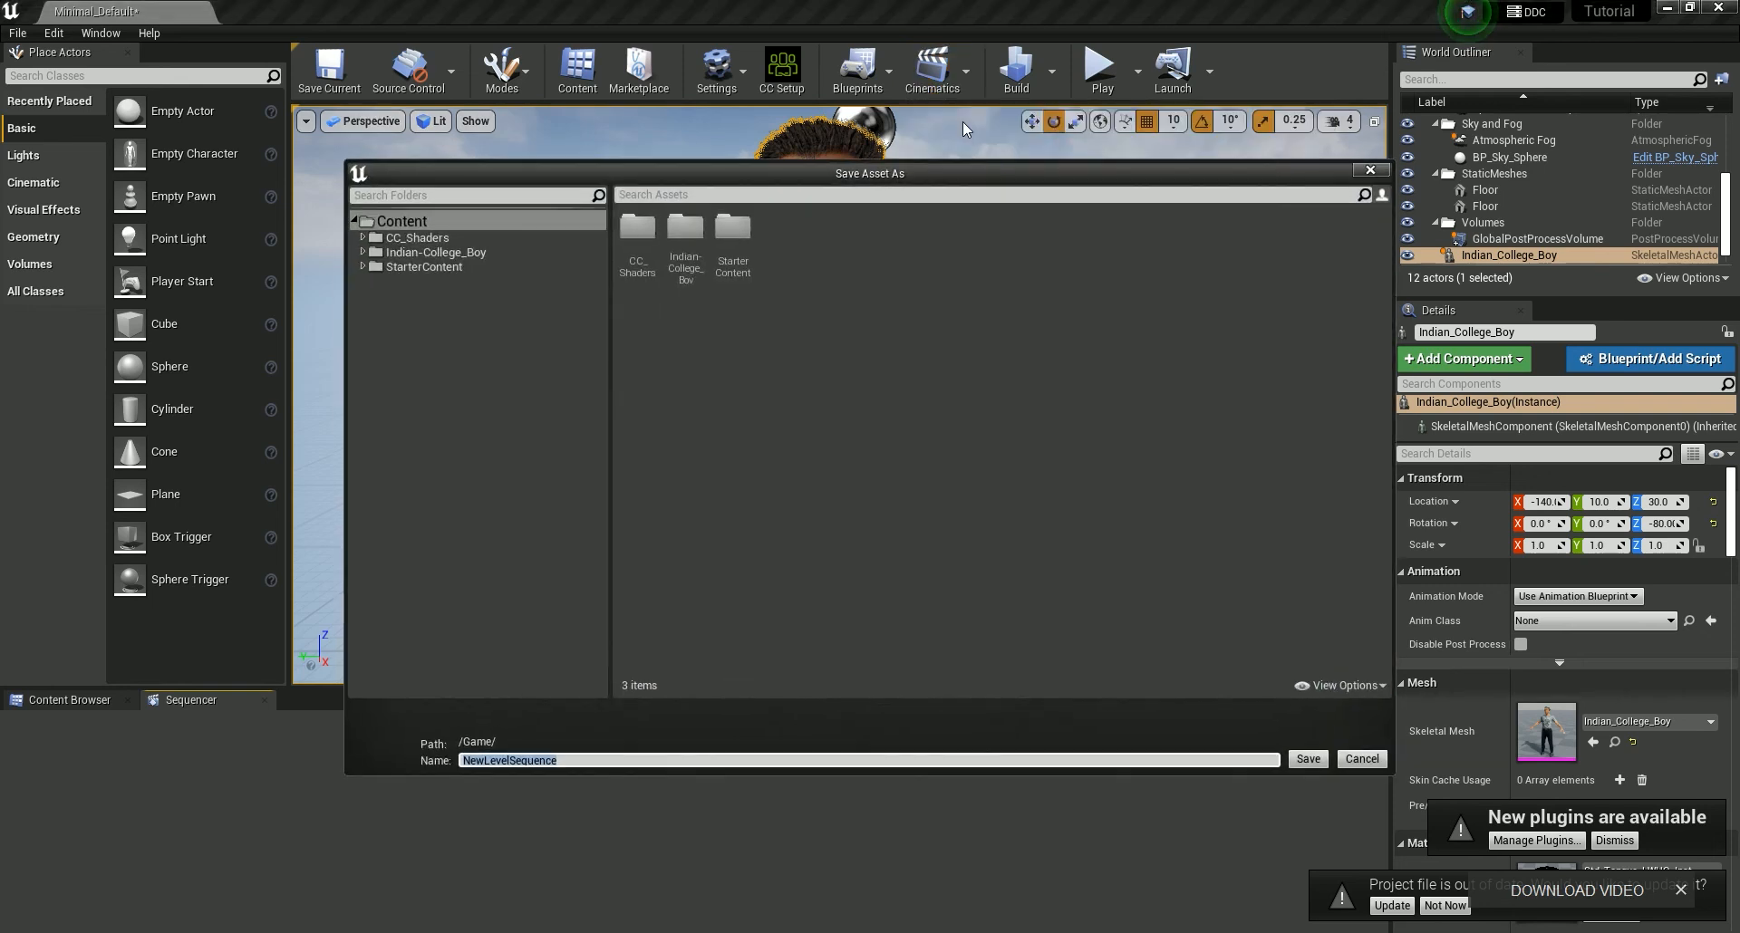
pyautogui.write('tut')
pyautogui.click(1316, 760)
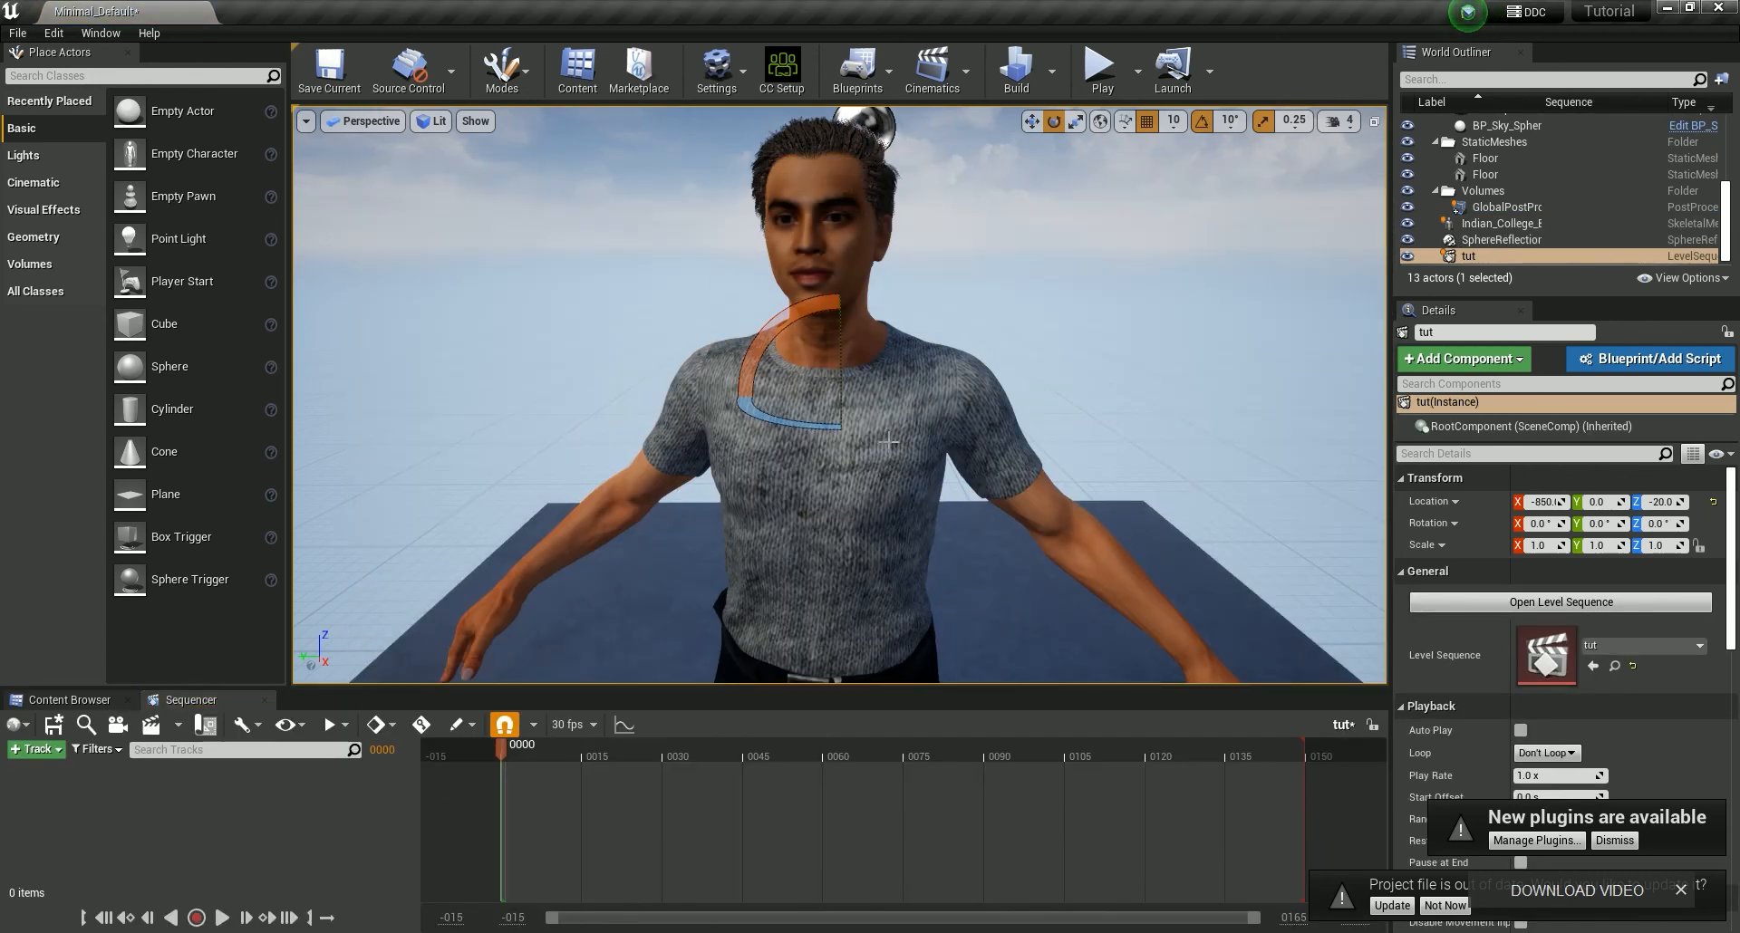
# Step: Add the Indian_College_Boy actor to the sequence and assign it the Indian_College_Boy_Anim_Indian_College_Boy_TempMotion animation
pyautogui.click(1497, 223)
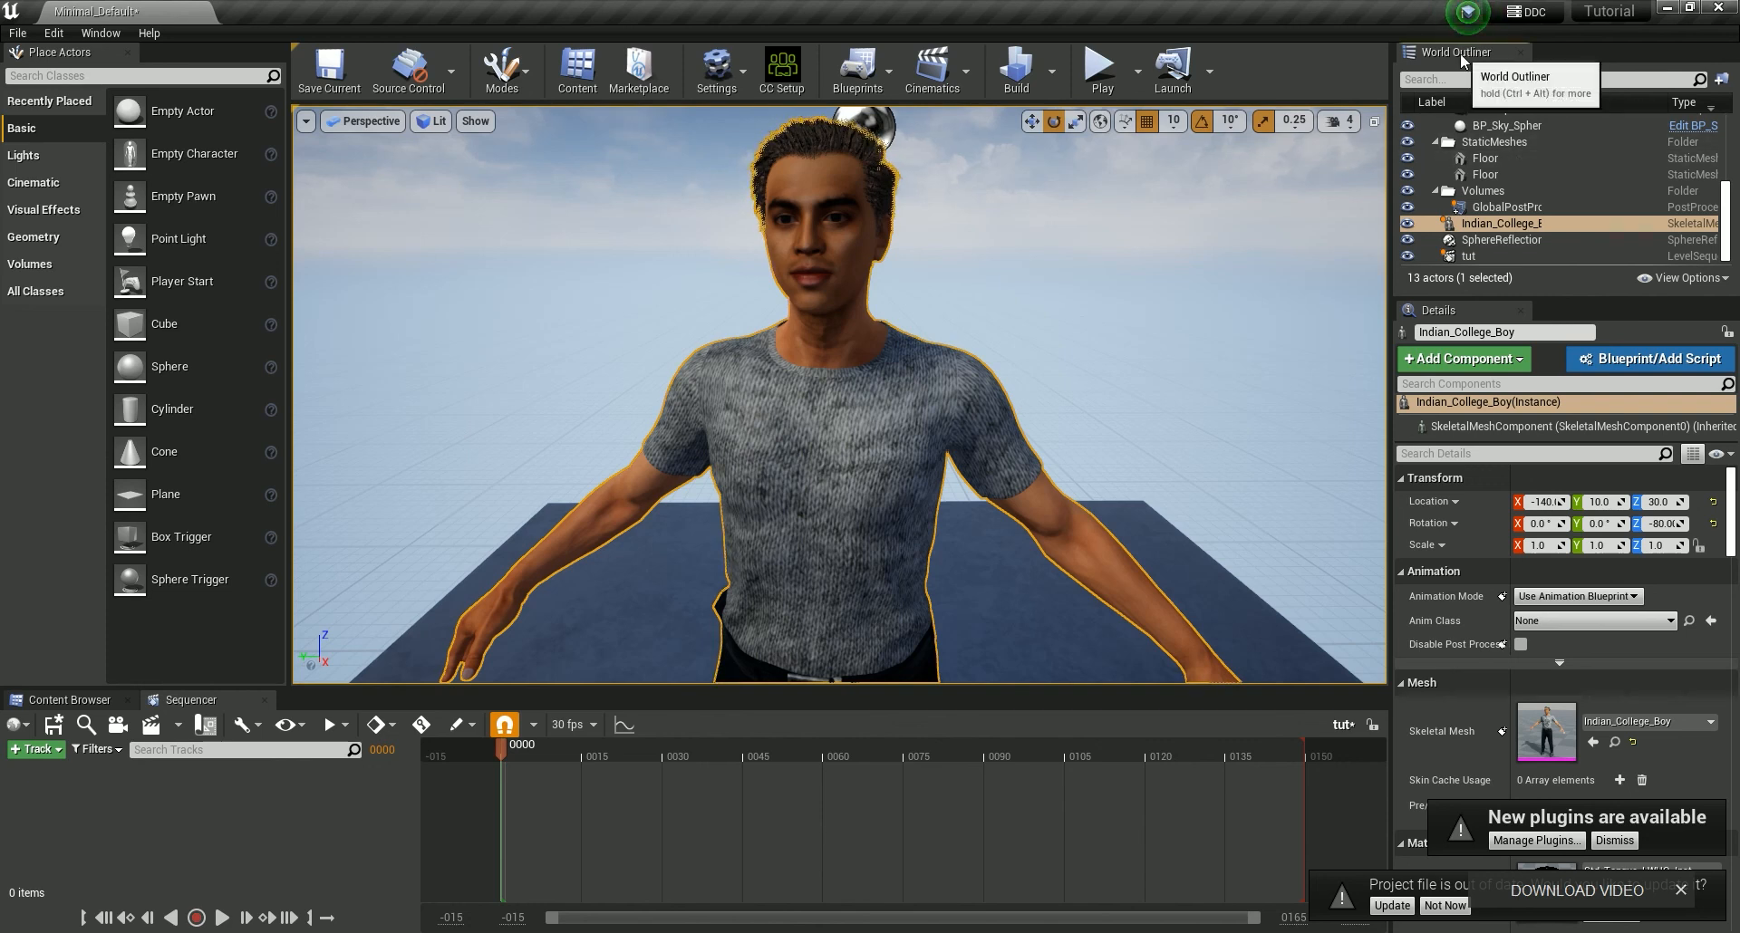
pyautogui.moveTo(1502, 226); pyautogui.dragTo(214, 813)
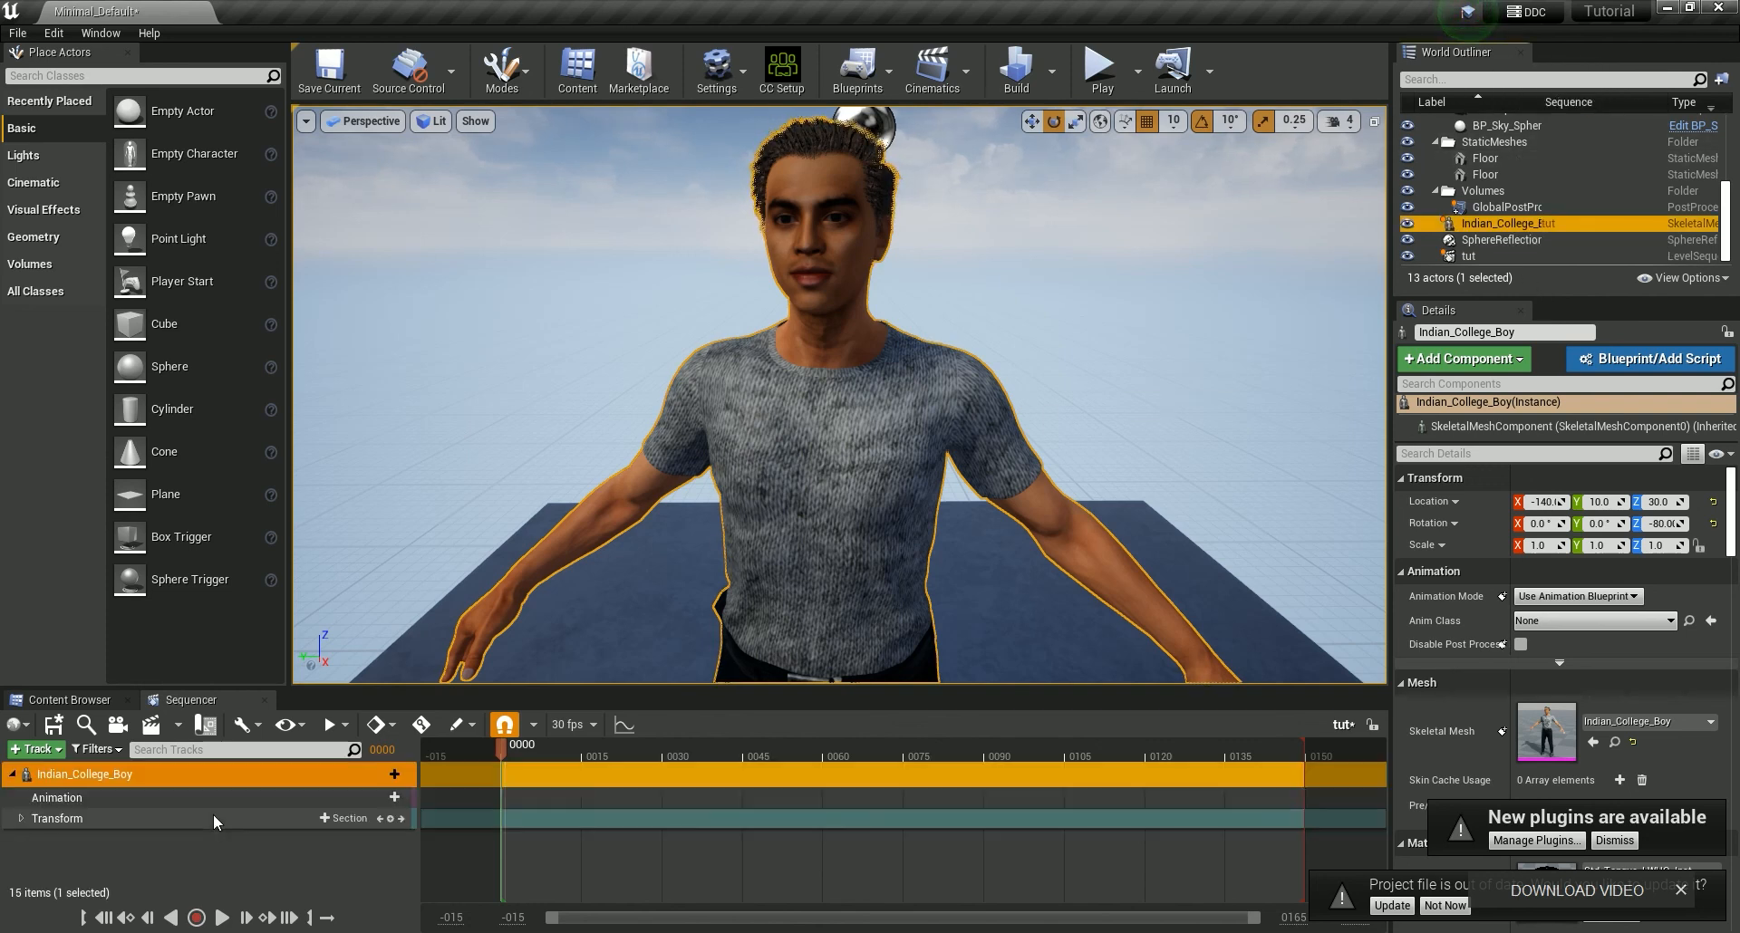
pyautogui.click(395, 798)
pyautogui.click(396, 573)
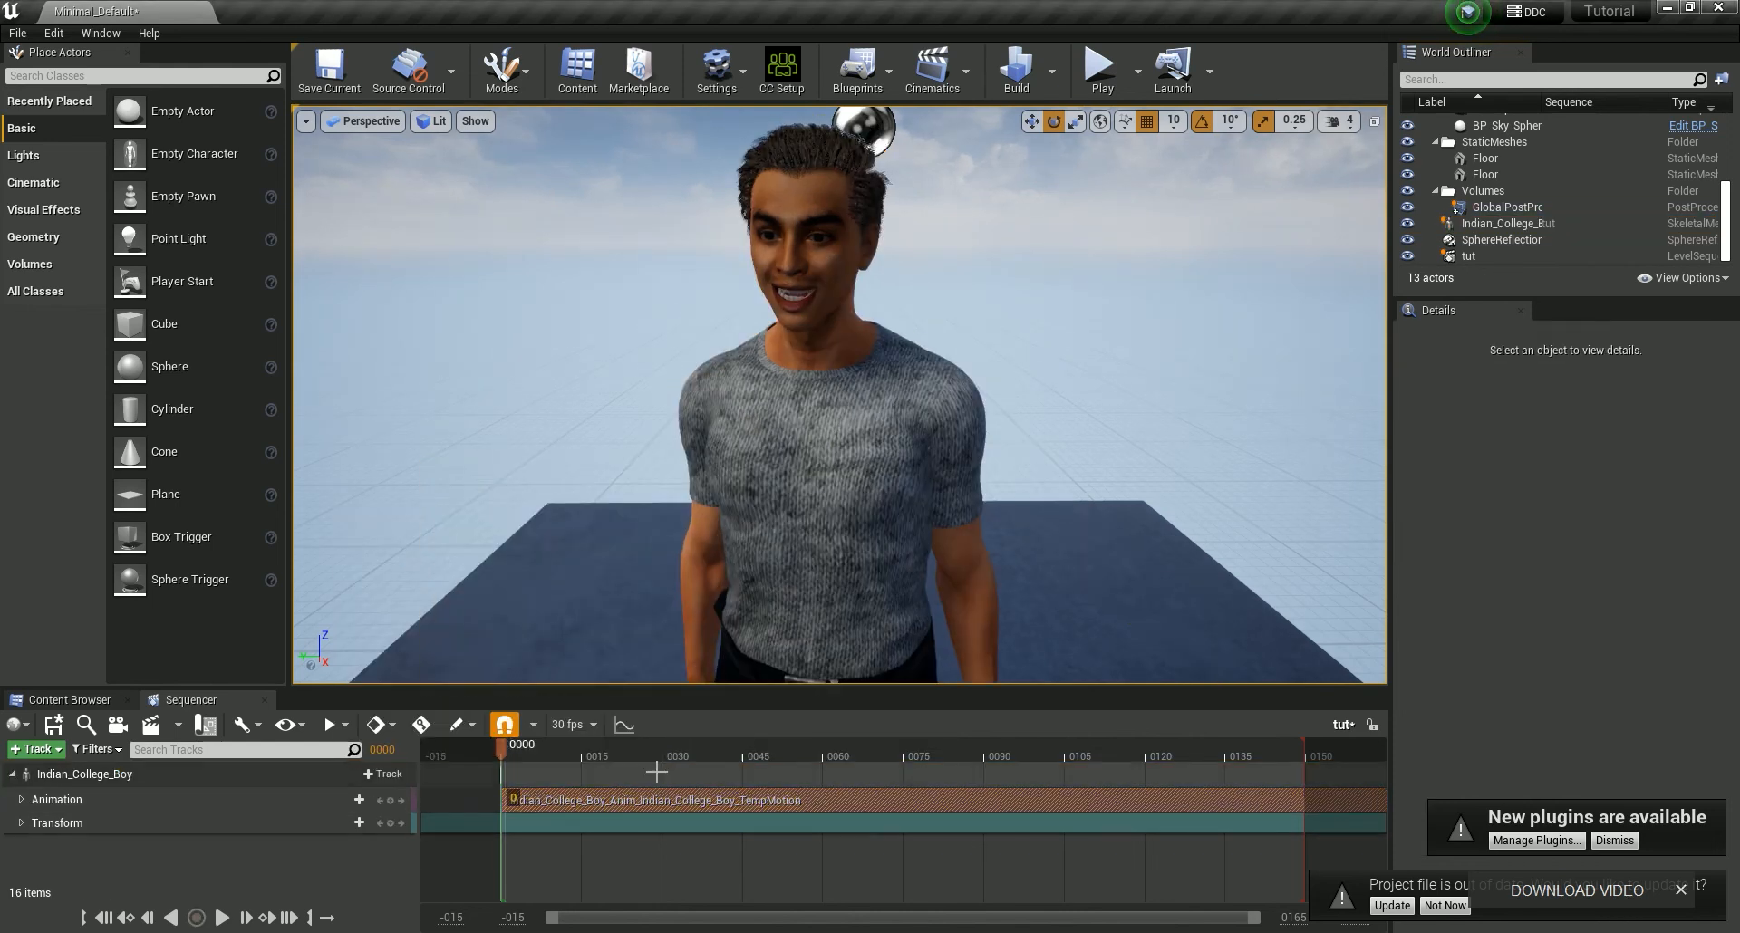
# Step: Turn off snapping in the sequence and preview the first part of the character's animation
pyautogui.click(654, 770)
pyautogui.click(499, 731)
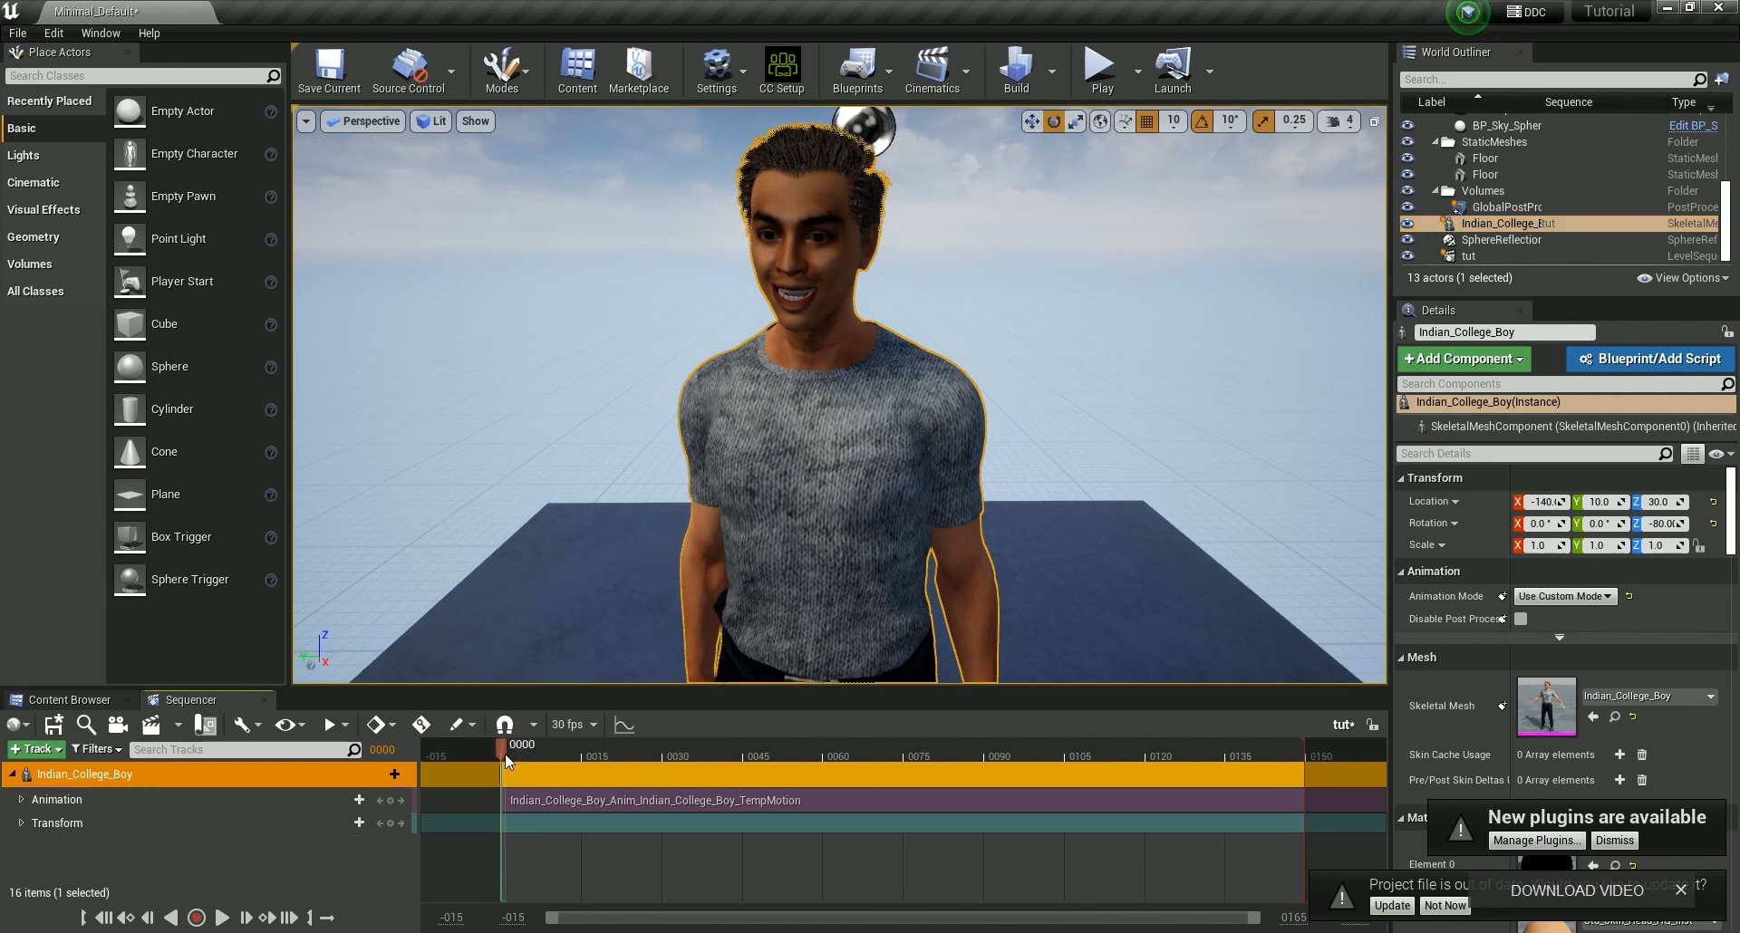
pyautogui.press('space')
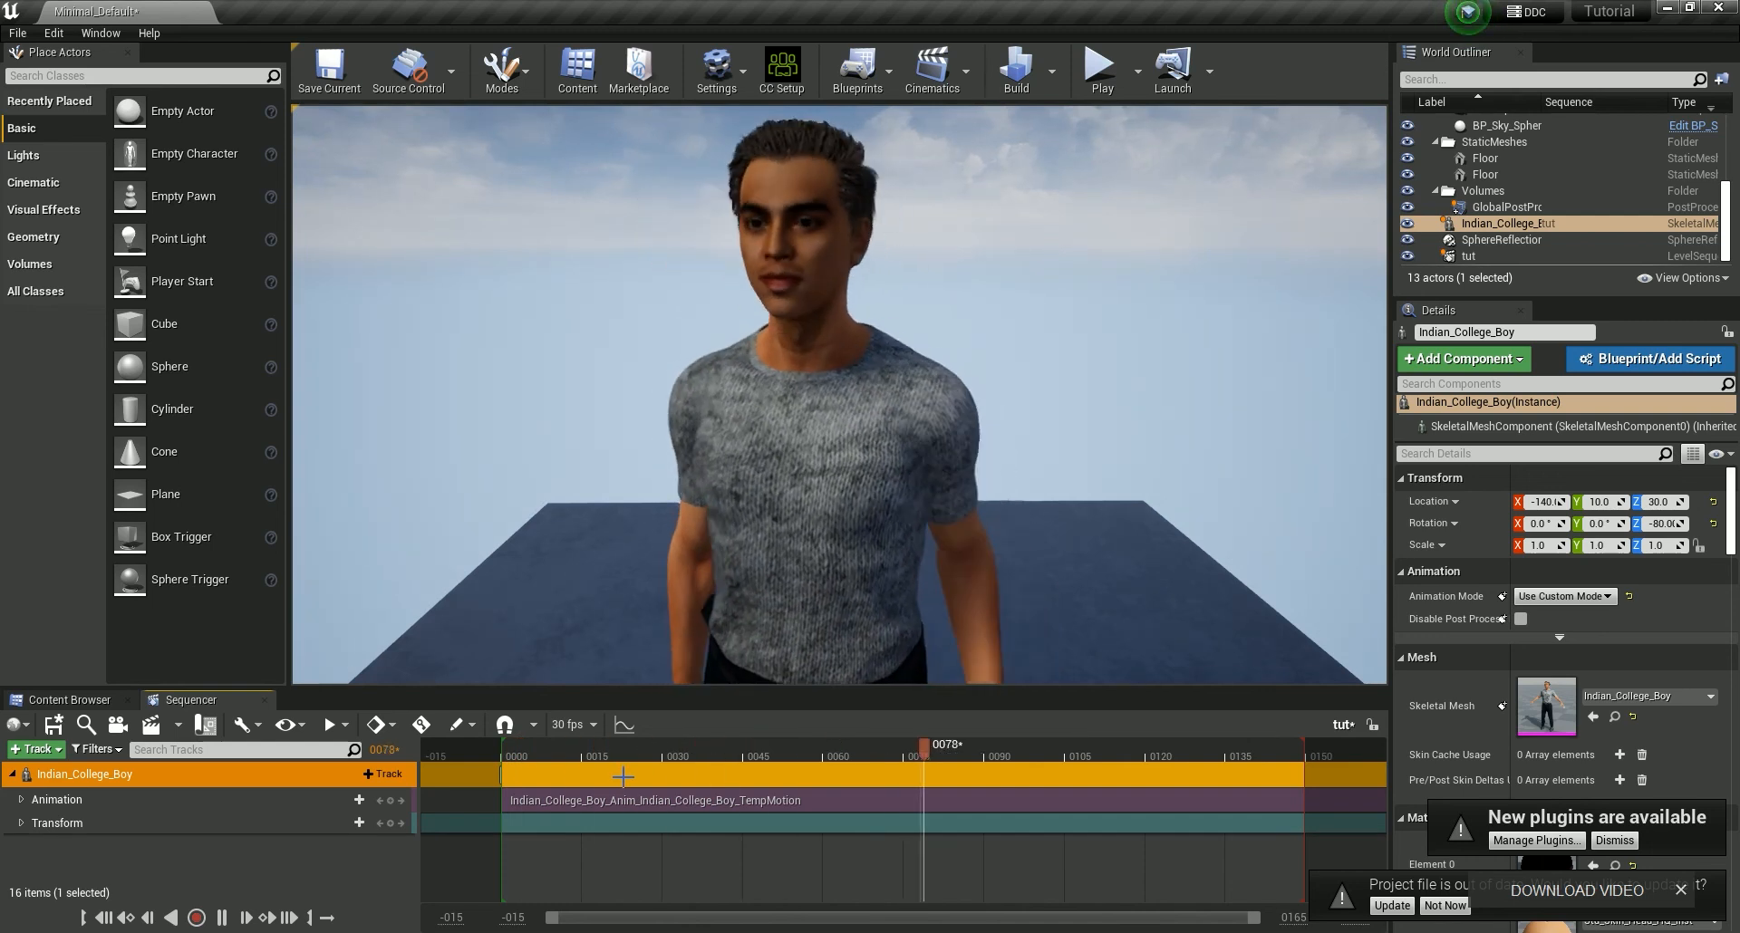
pyautogui.press('space')
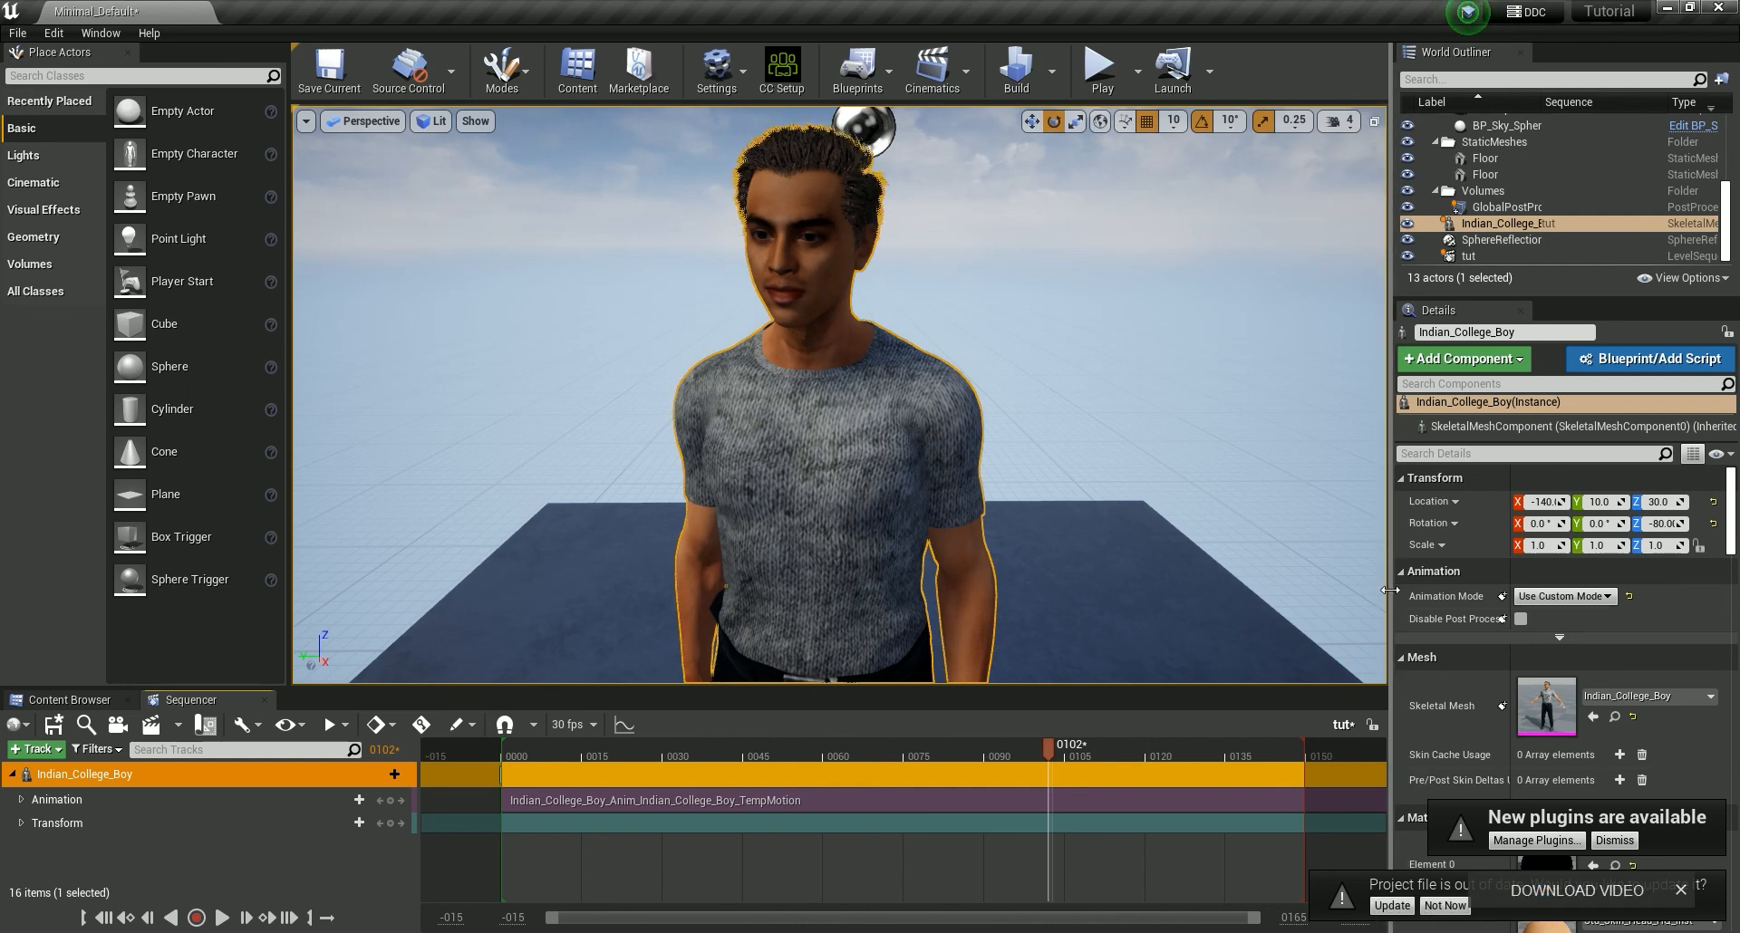
# Step: Widen the viewport, set the time to frame 700, extend the playback range to the animation clip's end and play from the start
pyautogui.moveTo(1394, 595); pyautogui.dragTo(1534, 601)
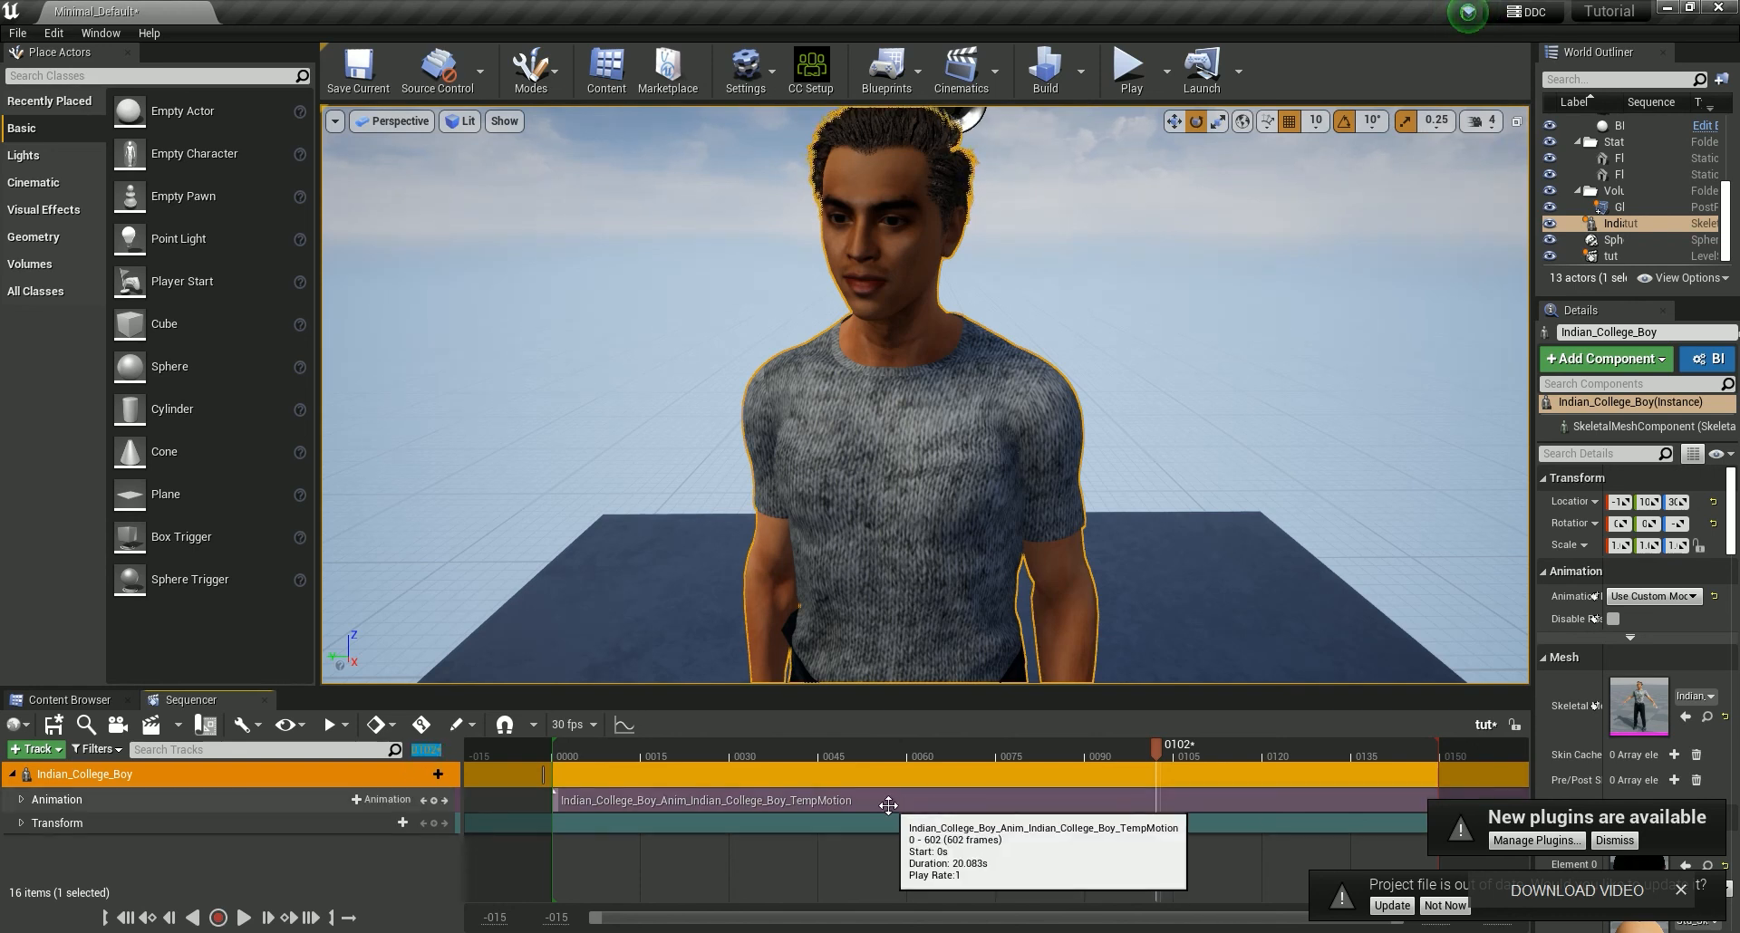
pyautogui.press('Return')
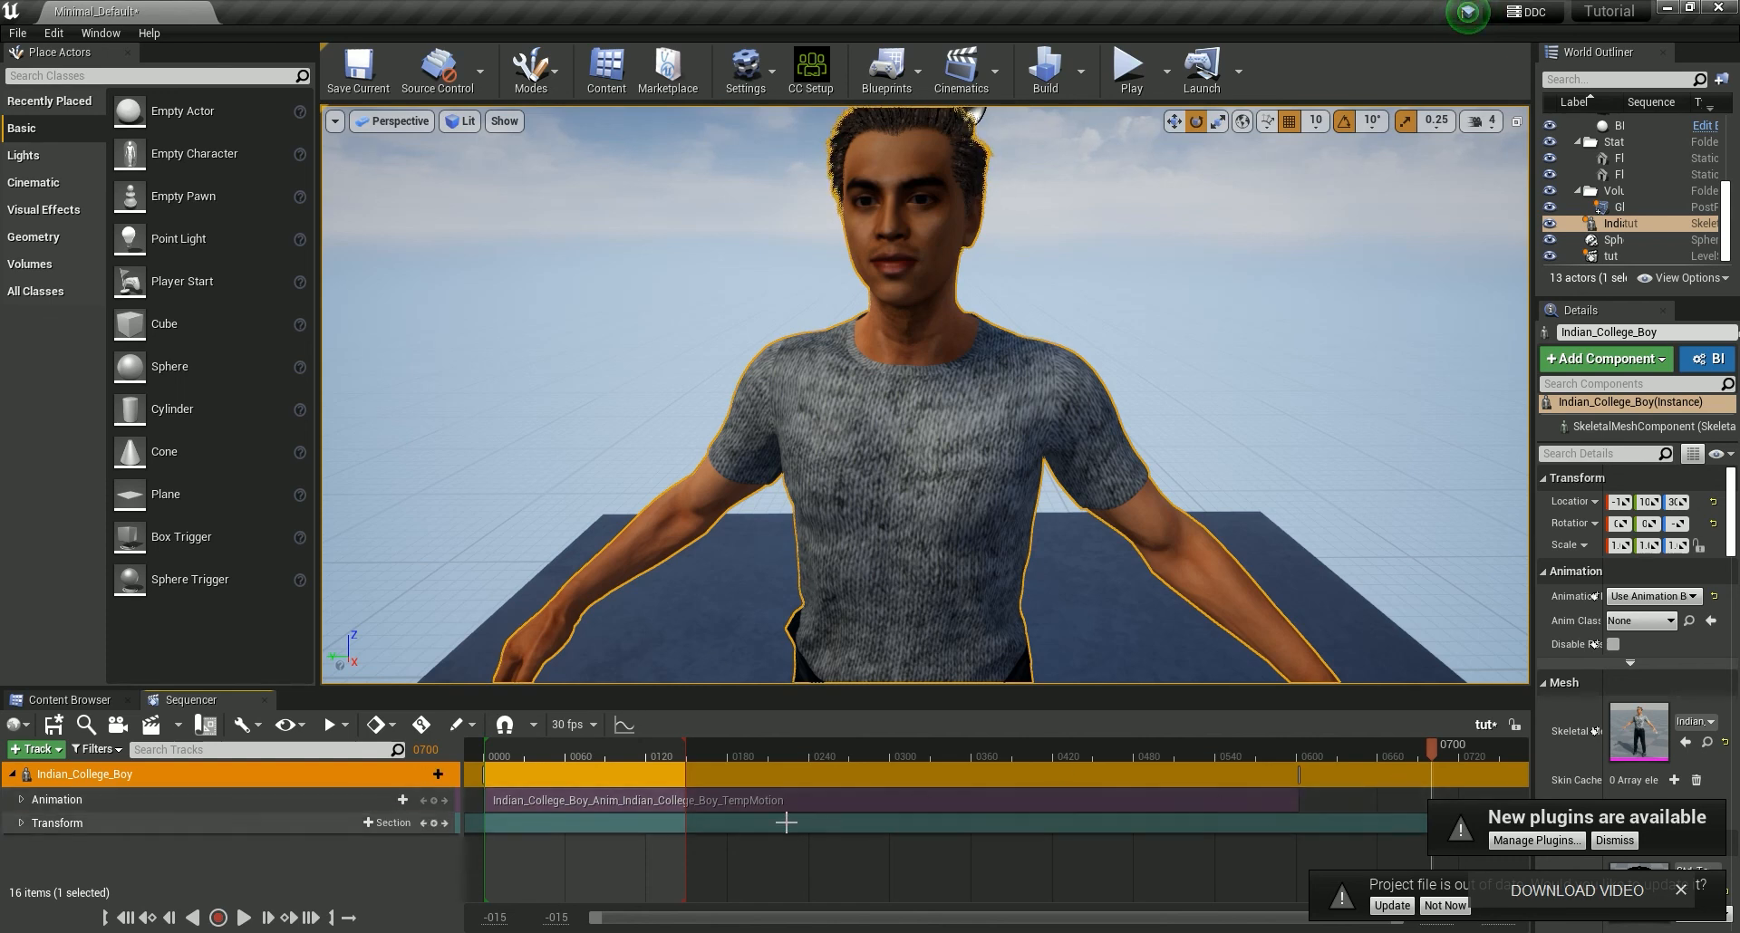
pyautogui.moveTo(689, 747); pyautogui.dragTo(1287, 760)
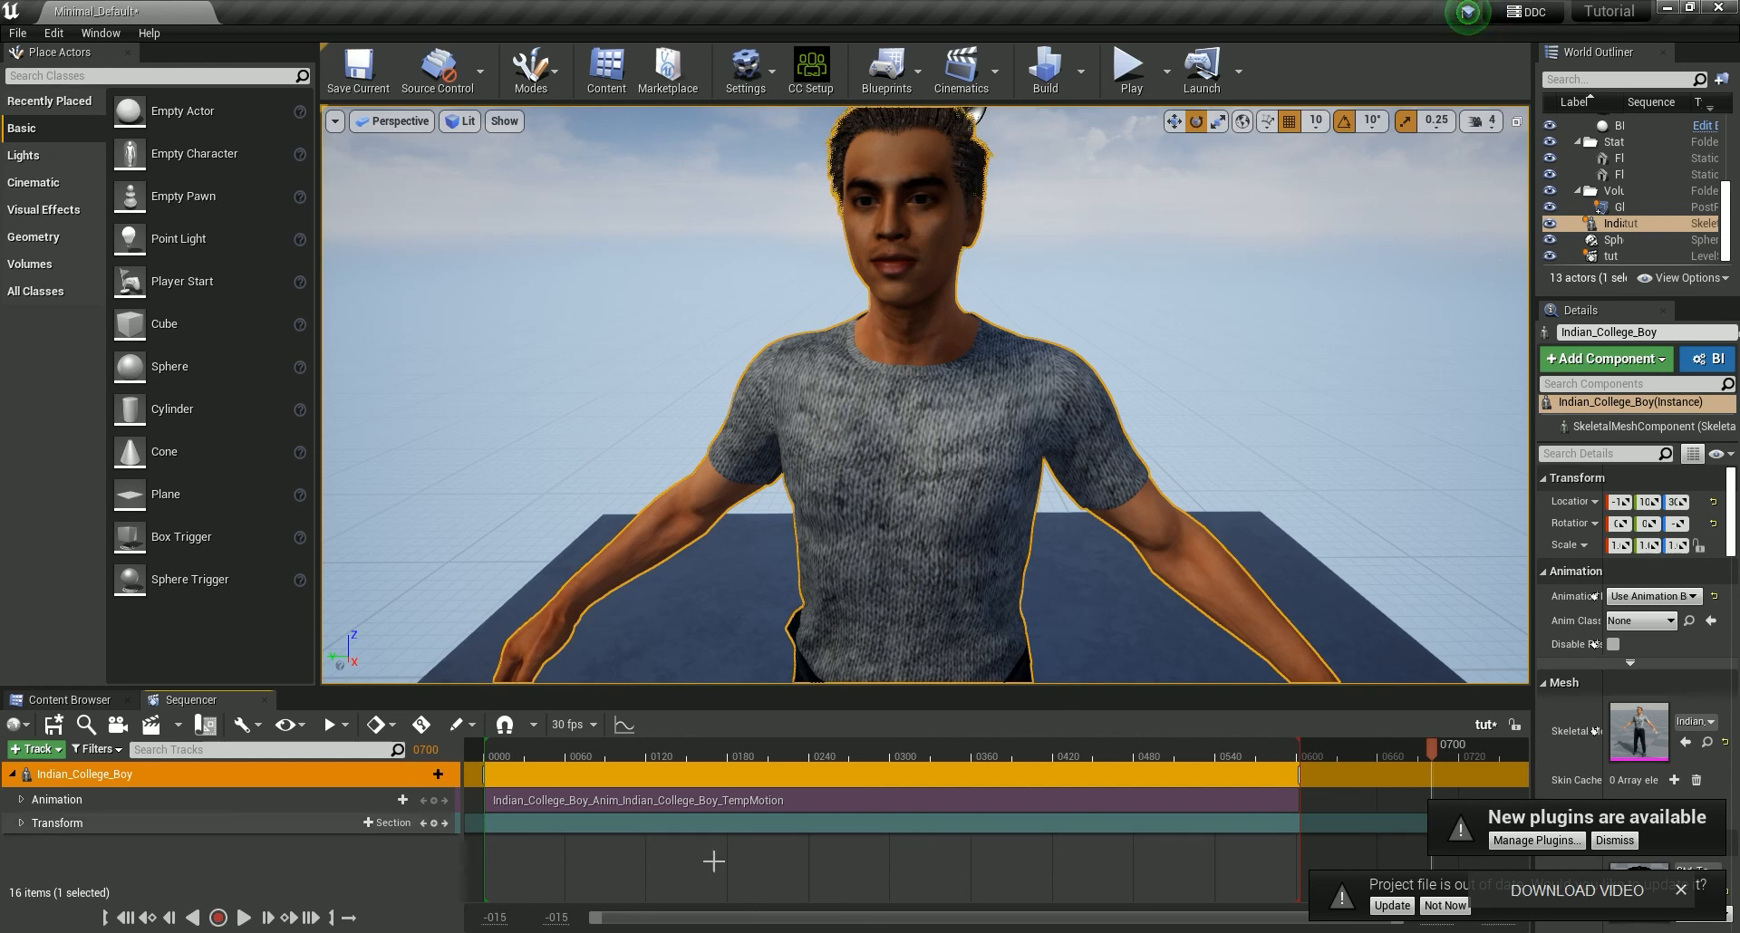
pyautogui.click(490, 742)
pyautogui.press('space')
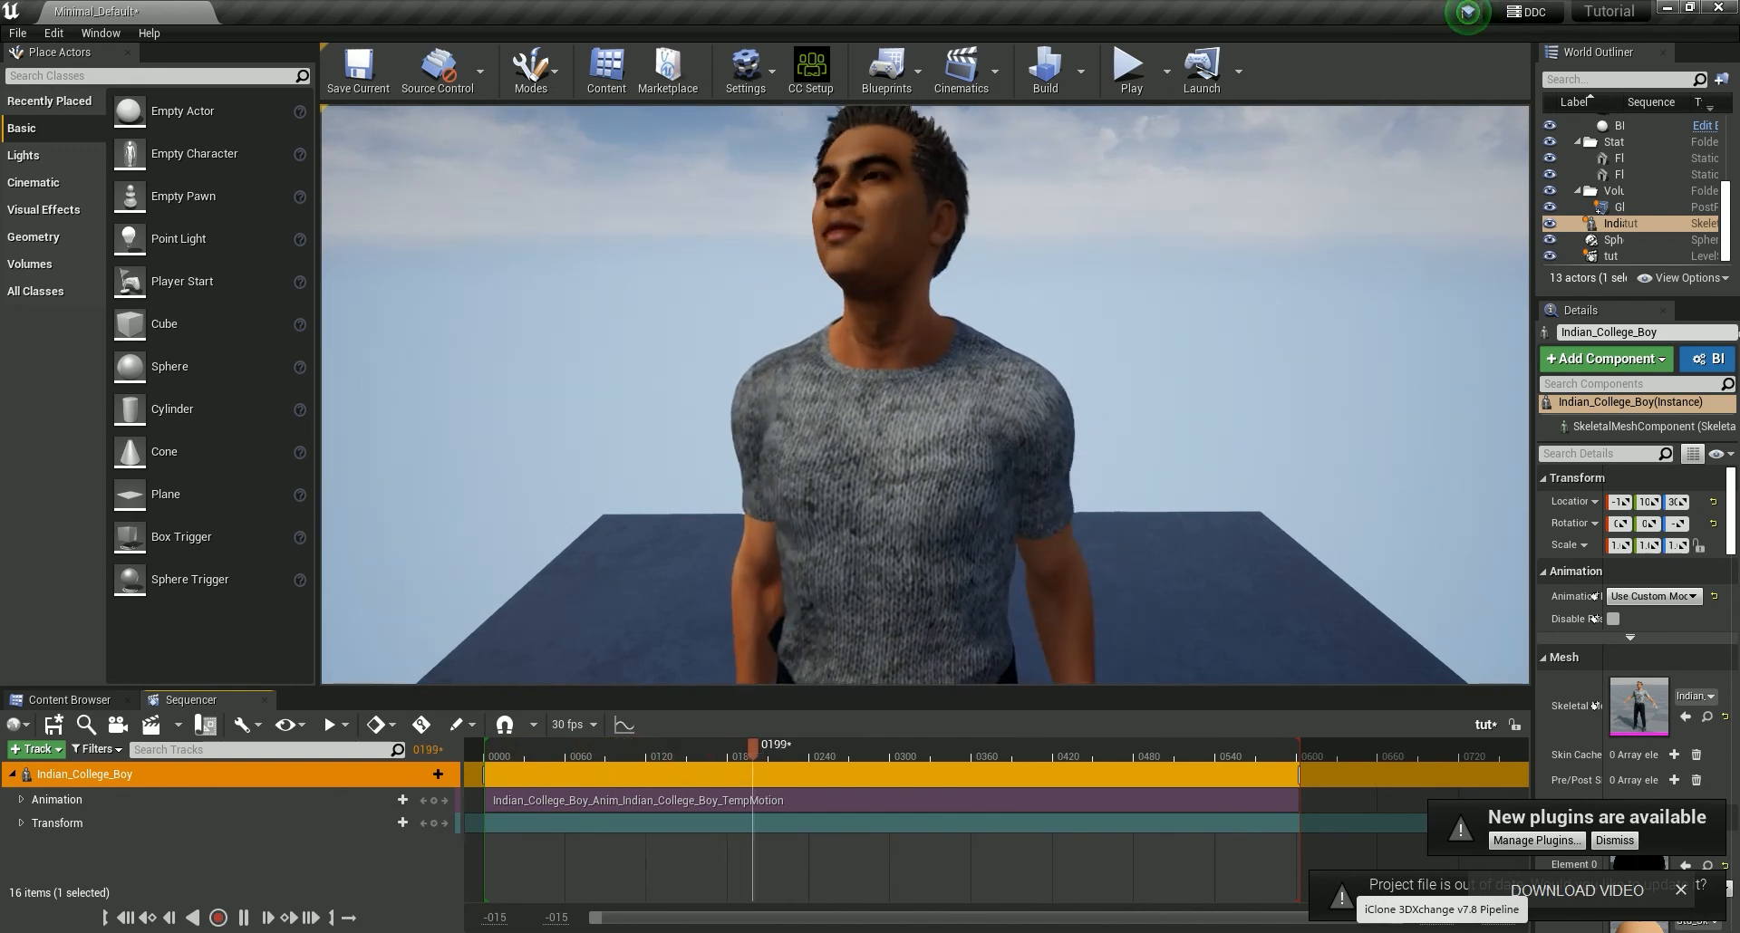
# Step: Pause playback, add a point light beside the character's shoulder and adjust the sun light's direction on him
pyautogui.press('space')
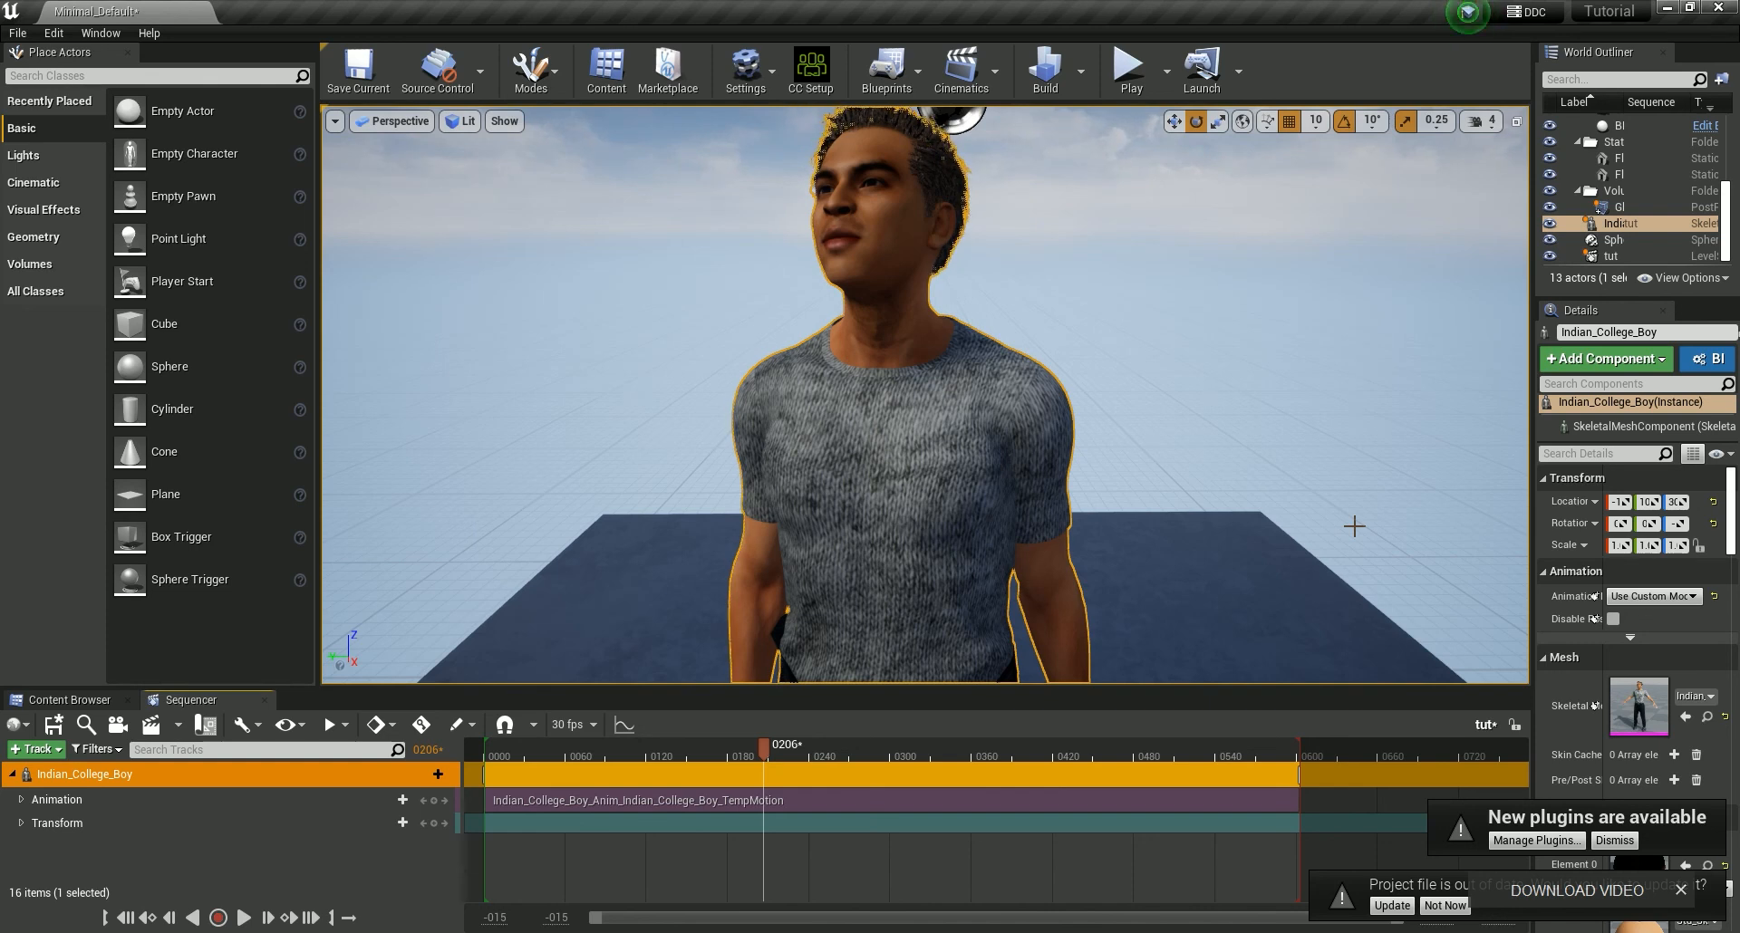
pyautogui.click(1254, 425)
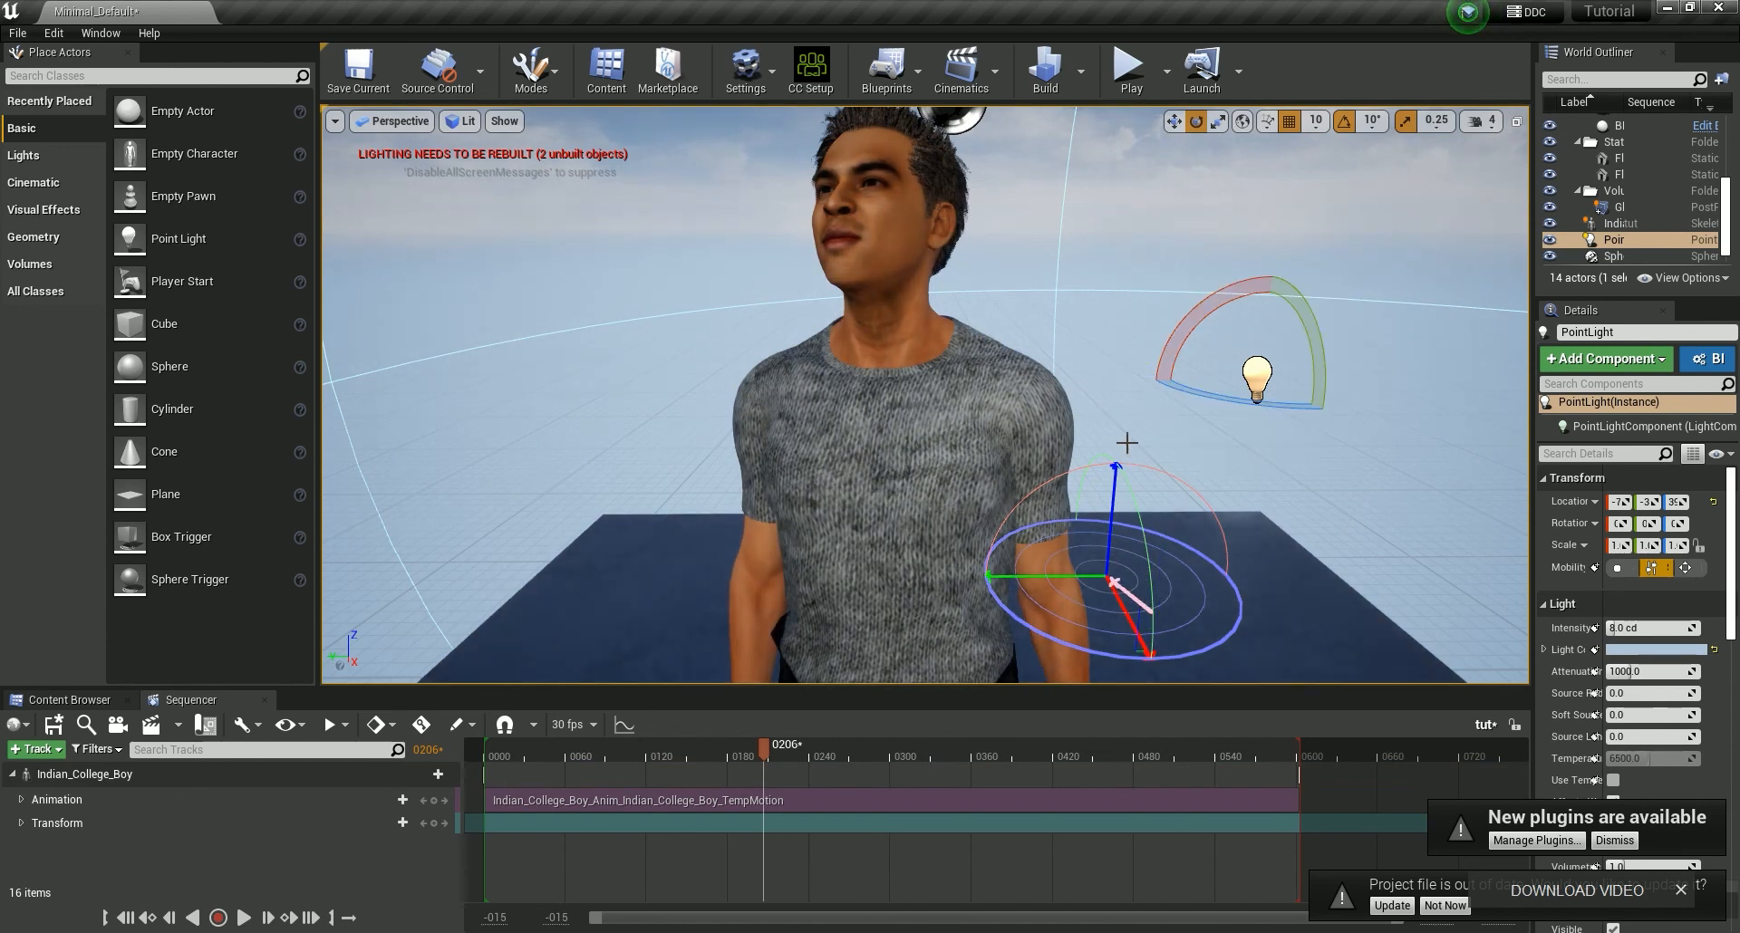
pyautogui.moveTo(1069, 507)
pyautogui.mouseDown()
pyautogui.moveTo(1042, 489)
pyautogui.moveTo(1075, 444)
pyautogui.moveTo(1062, 381)
pyautogui.moveTo(1058, 486)
pyautogui.mouseUp()
pyautogui.moveTo(1214, 375)
pyautogui.mouseDown()
pyautogui.moveTo(1359, 417)
pyautogui.moveTo(1232, 393)
pyautogui.mouseUp()
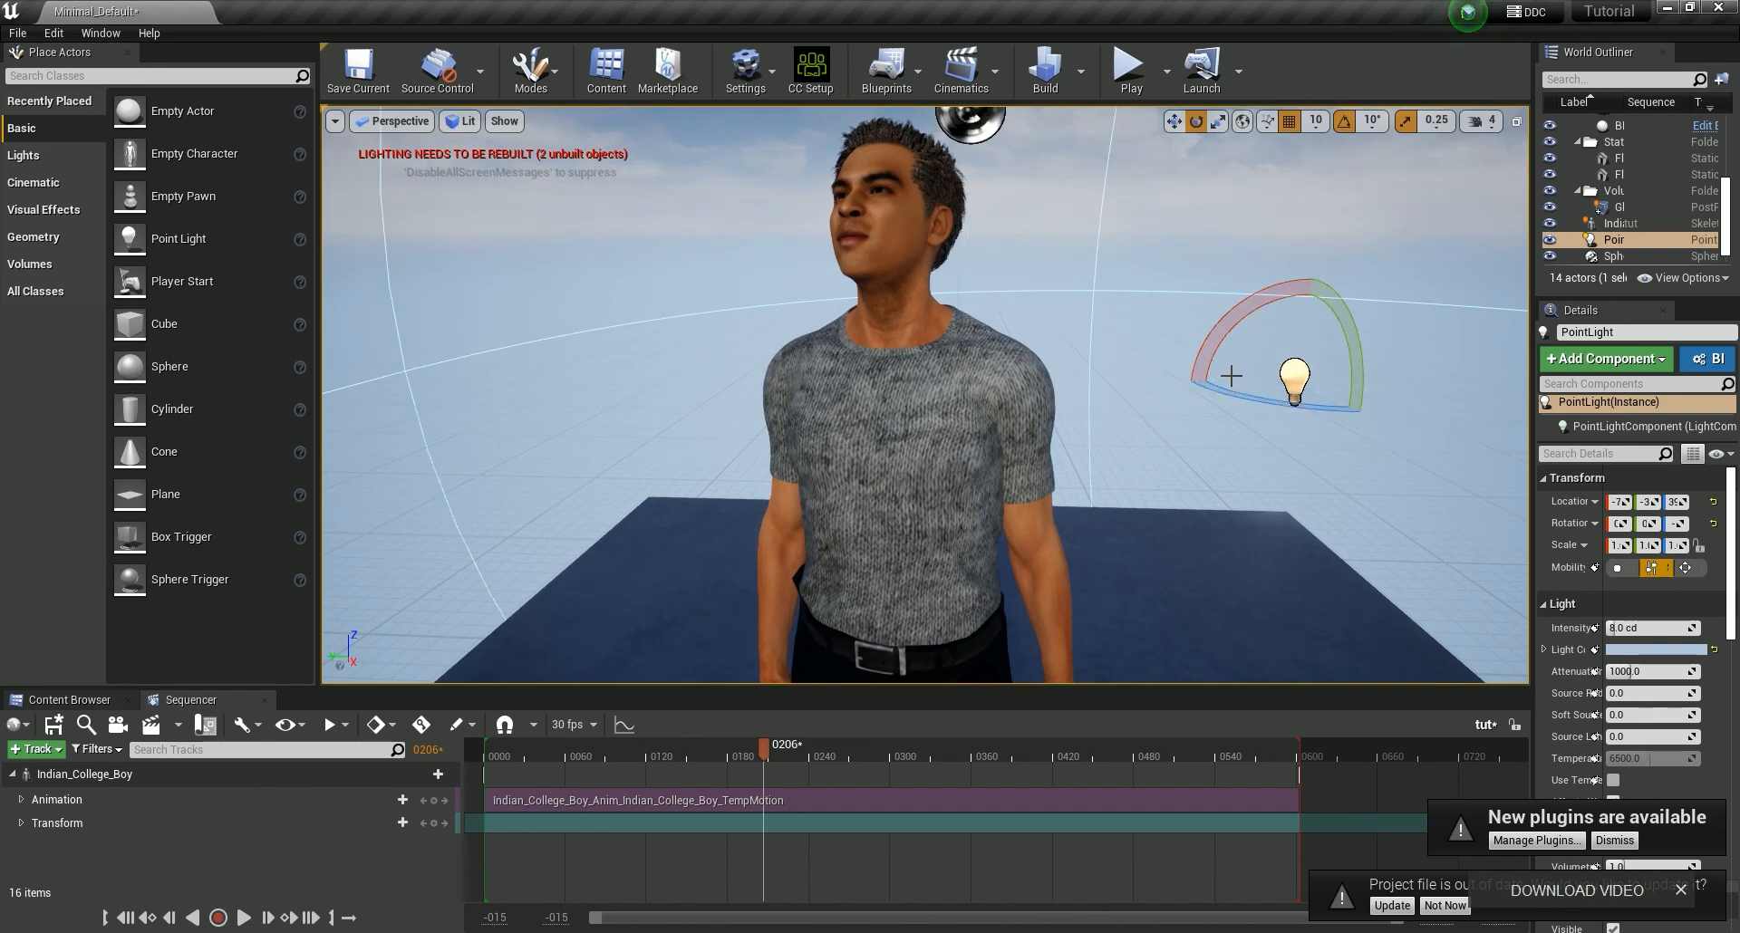
pyautogui.hotkey('ctrl', 'l')
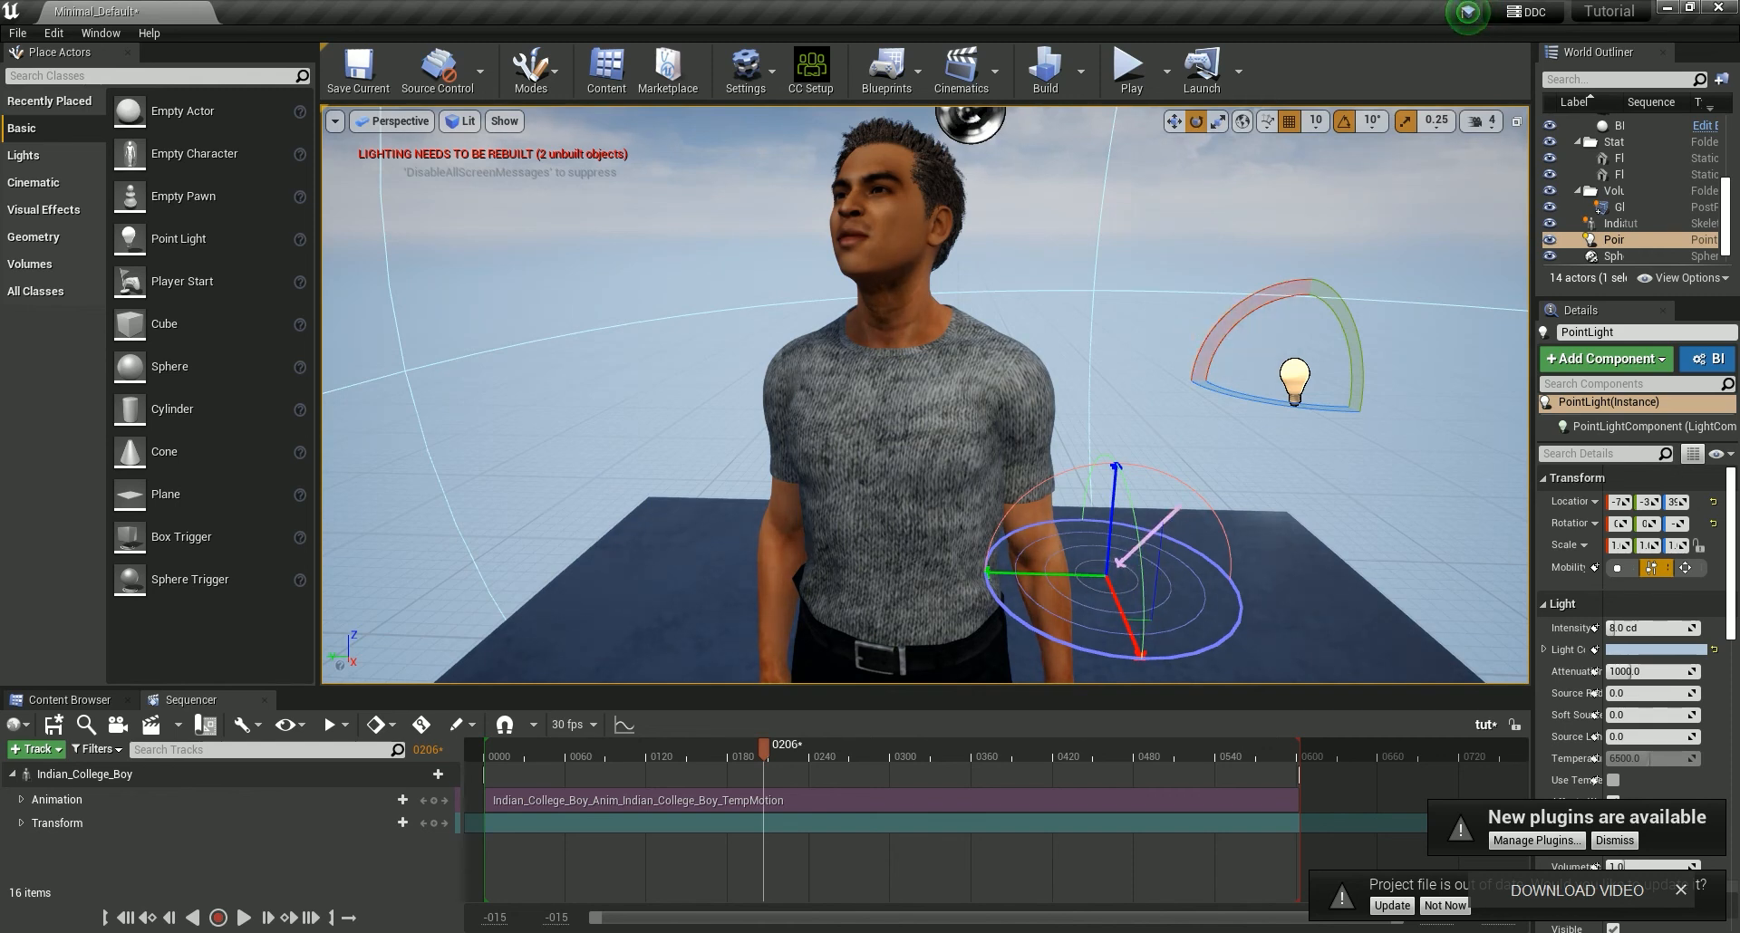
pyautogui.click(1073, 268)
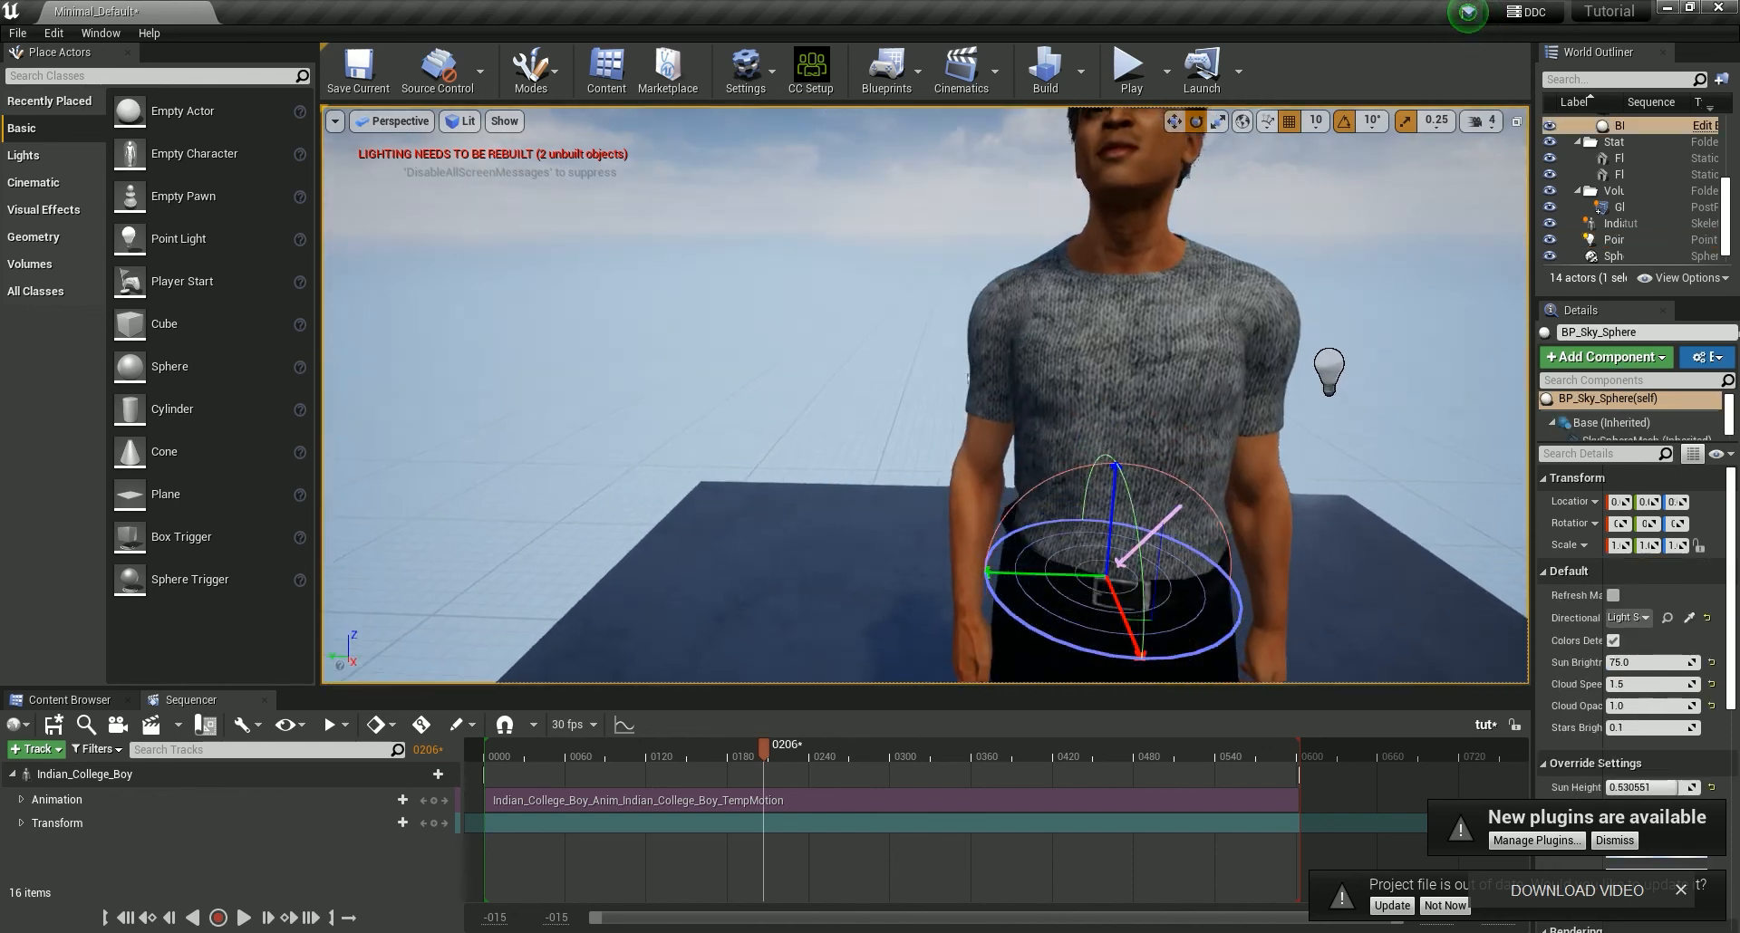
# Step: Set the sequence time back to about frame 24 and play the character's animation under the new lighting
pyautogui.moveTo(968, 378); pyautogui.dragTo(1015, 317, button='middle')
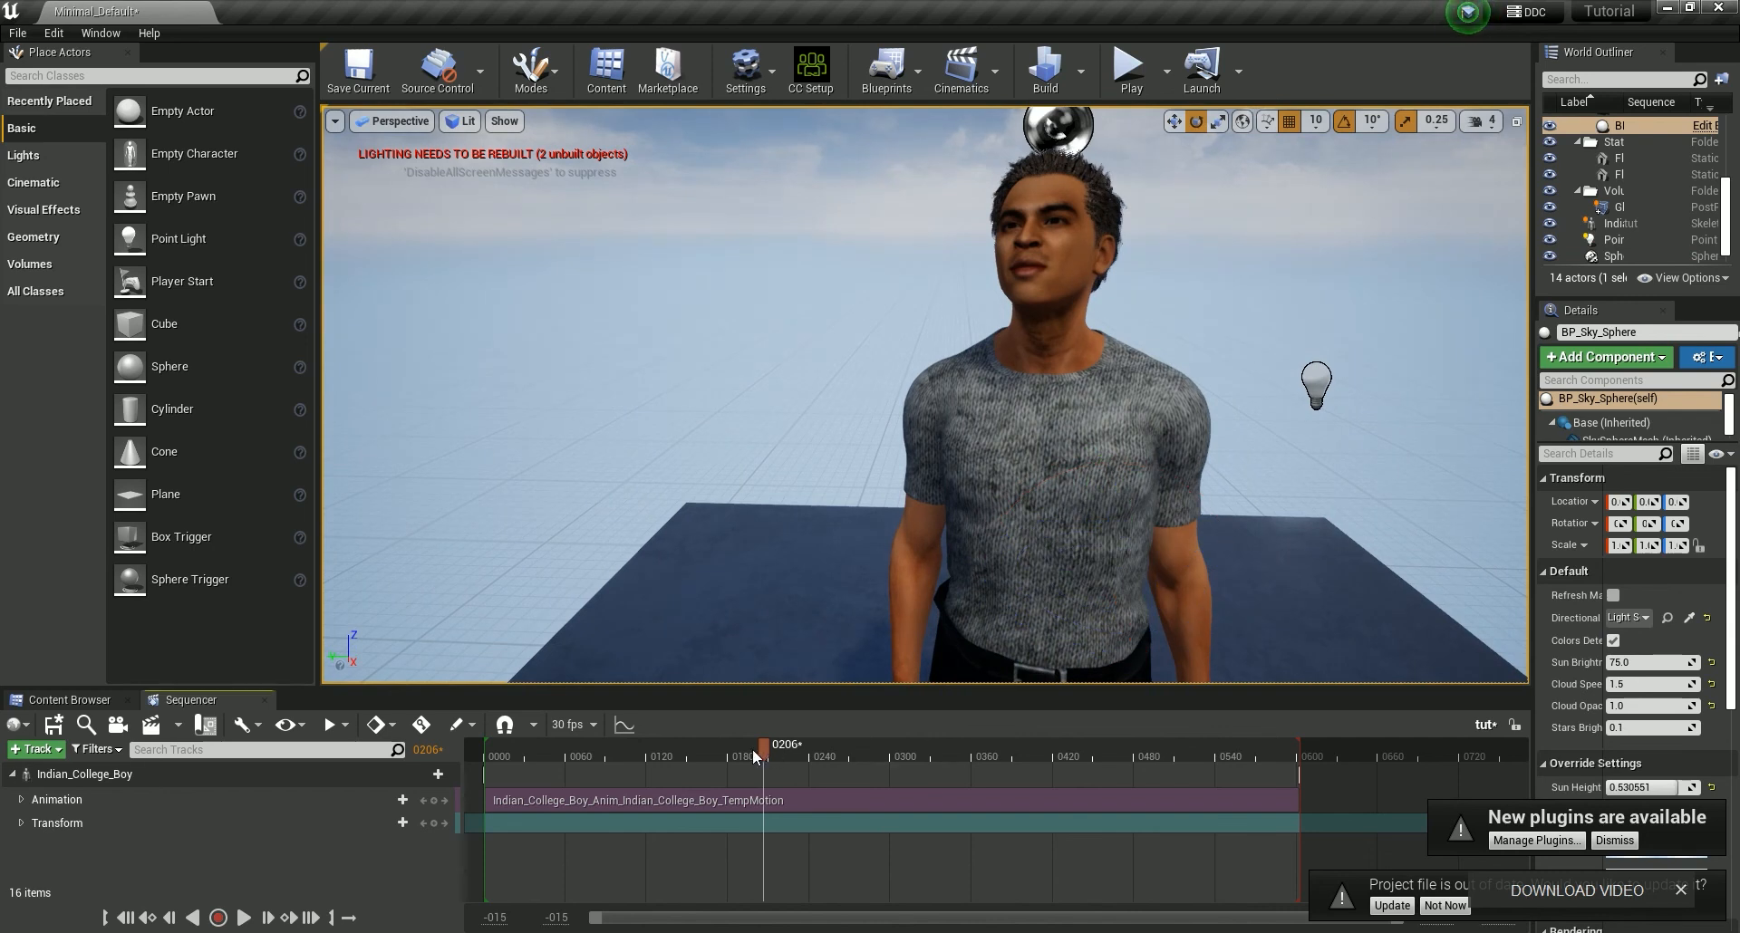
pyautogui.moveTo(752, 749); pyautogui.dragTo(518, 748)
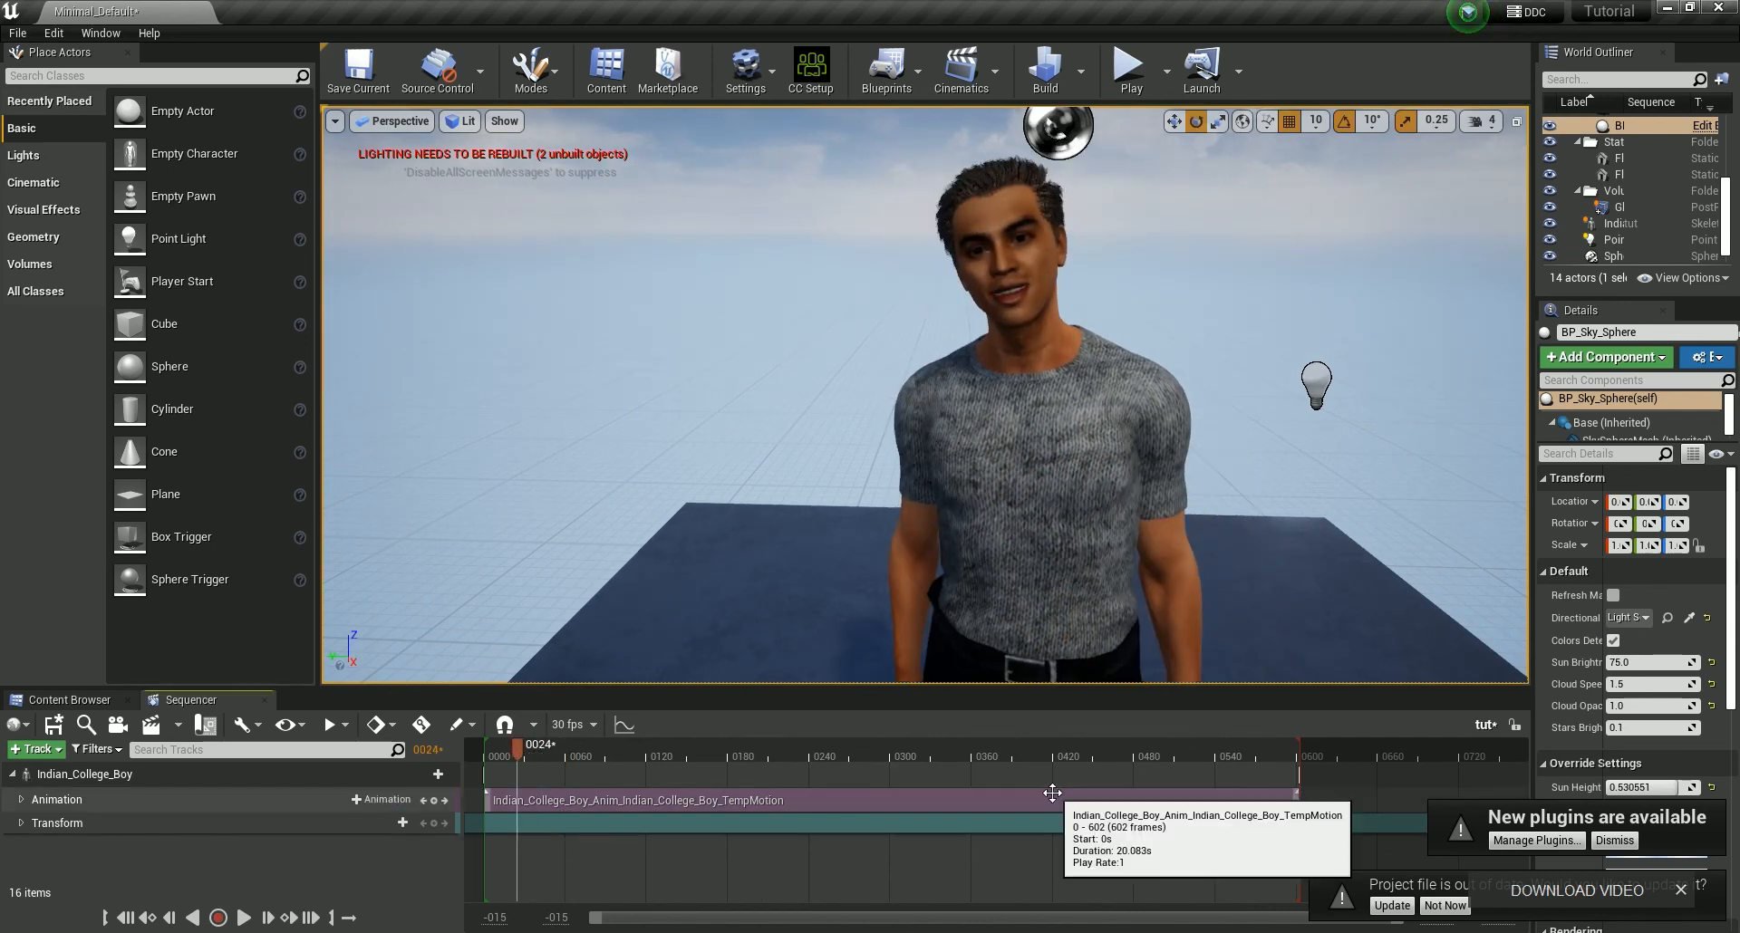
pyautogui.press('space')
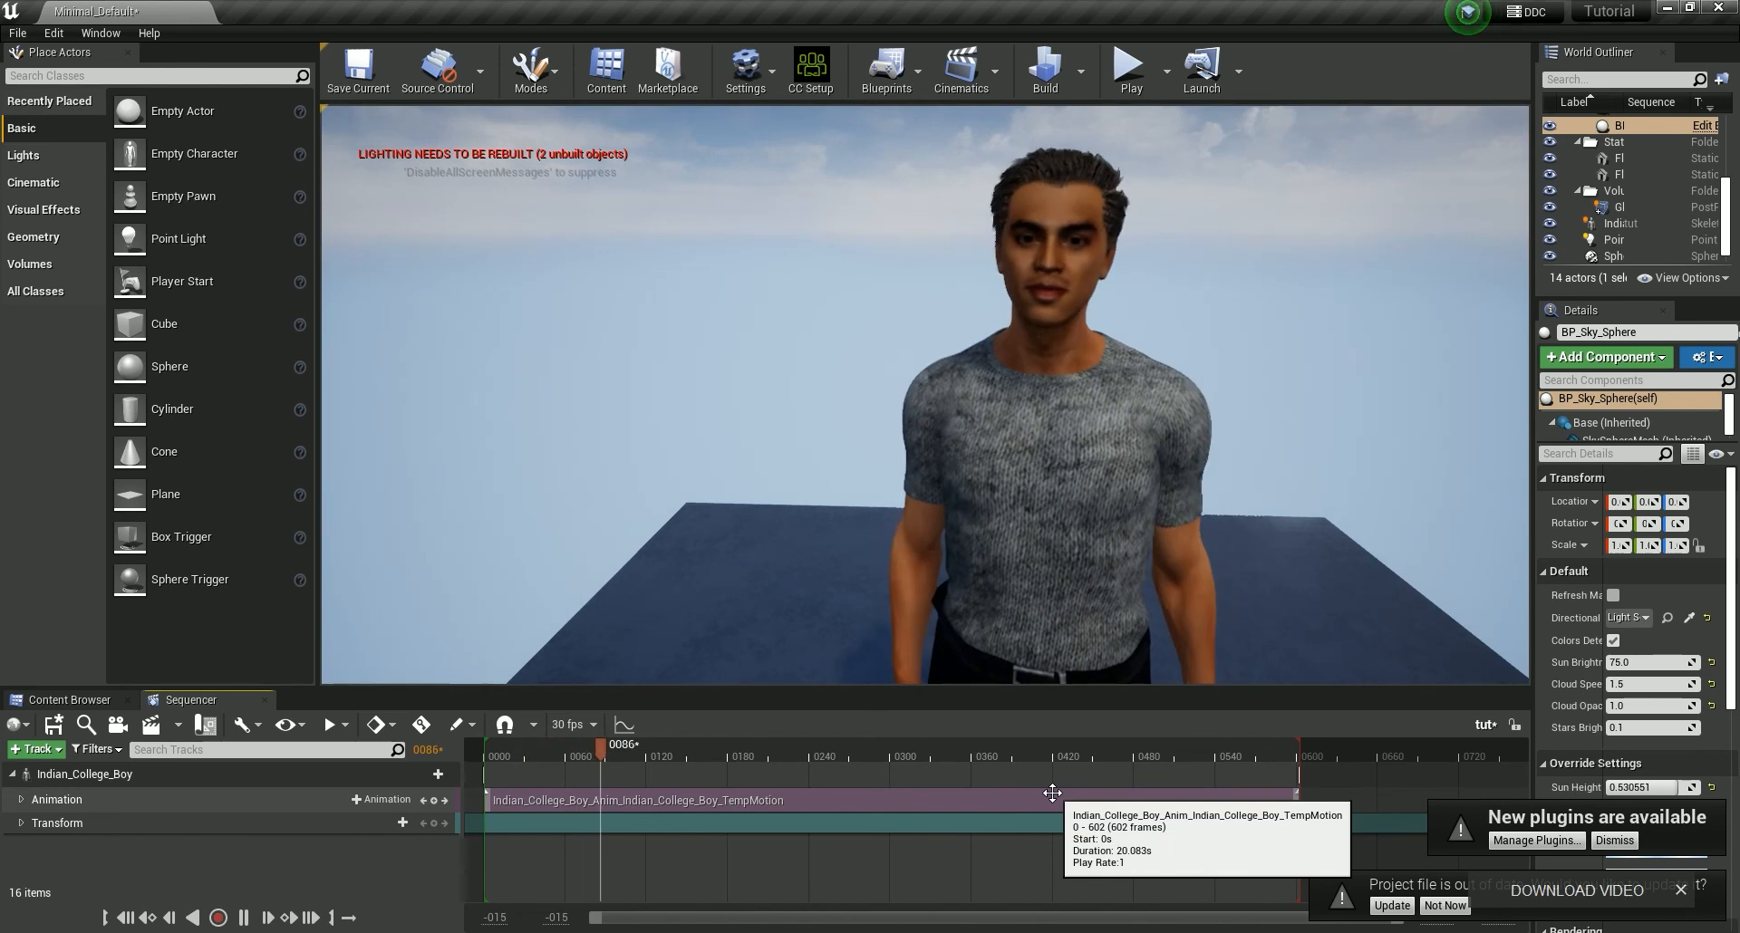